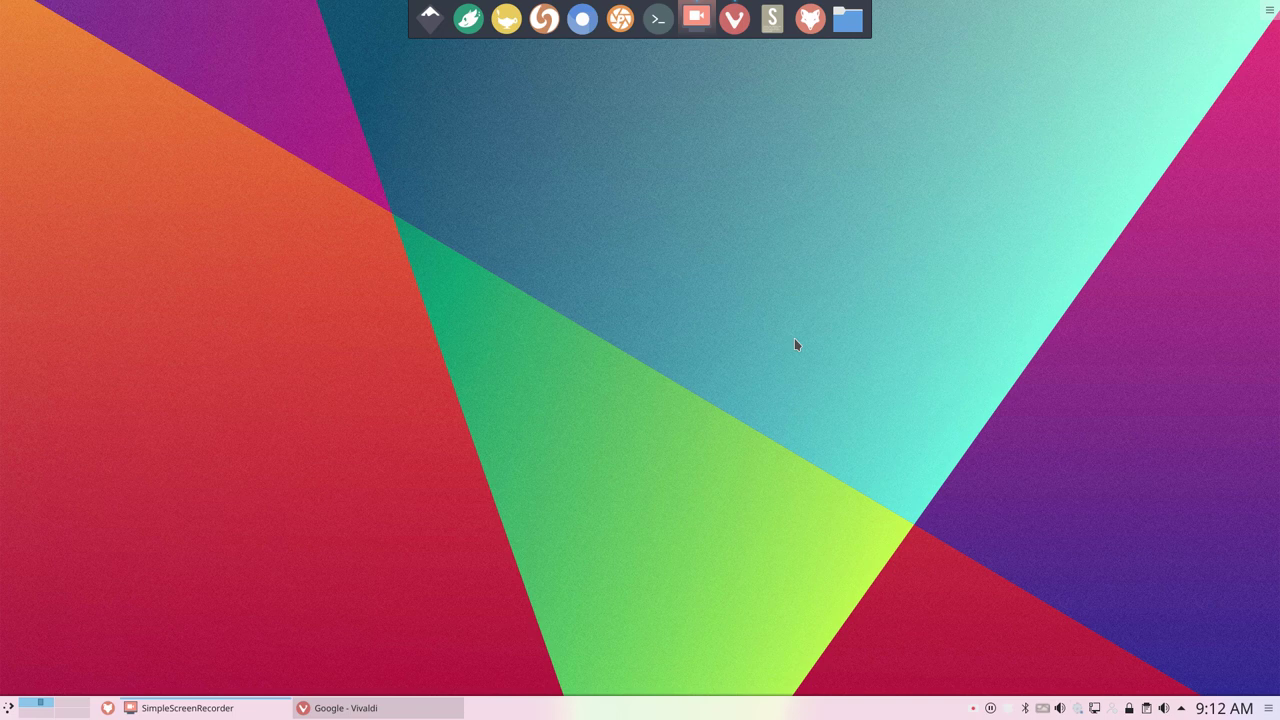
Open a terminal and run sudo pacman -S latte-dock.
key("ctrl+alt+t")
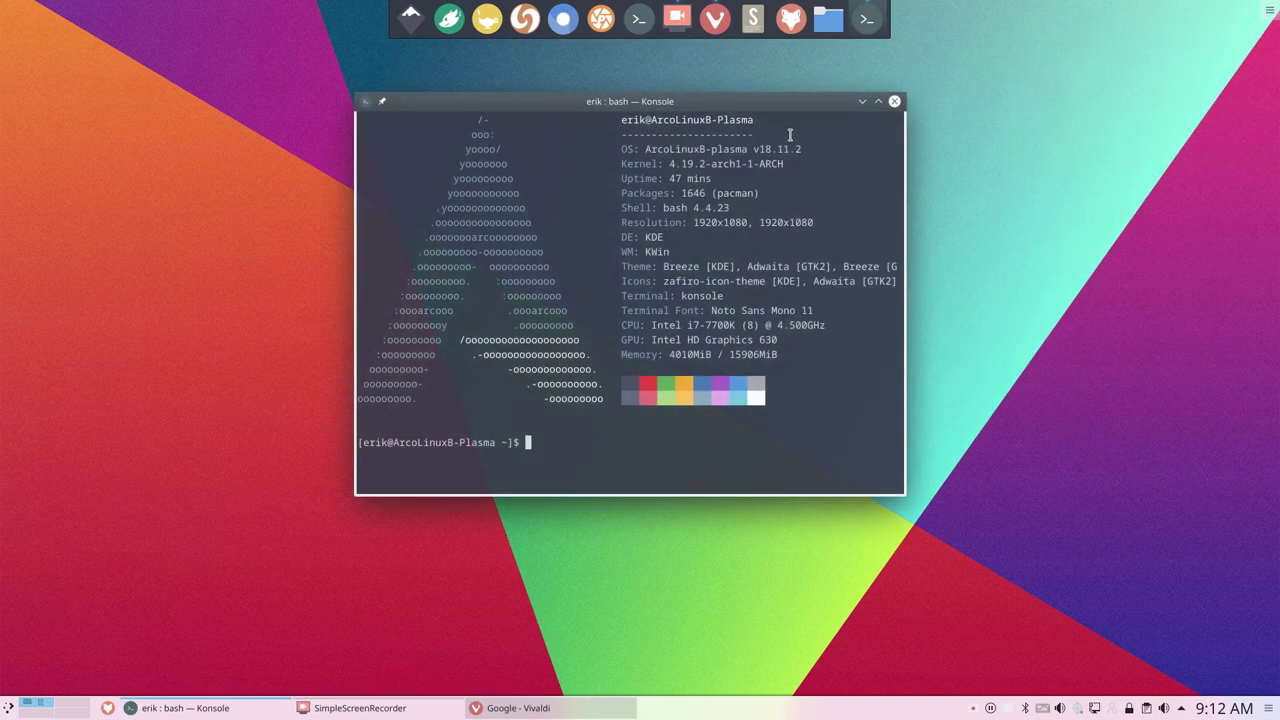
type("sudo pacm")
key("BackSpace")
key("BackSpace")
key("BackSpace")
key("BackSpace")
type("pacman -S latte")
key("Tab")
key("Tab")
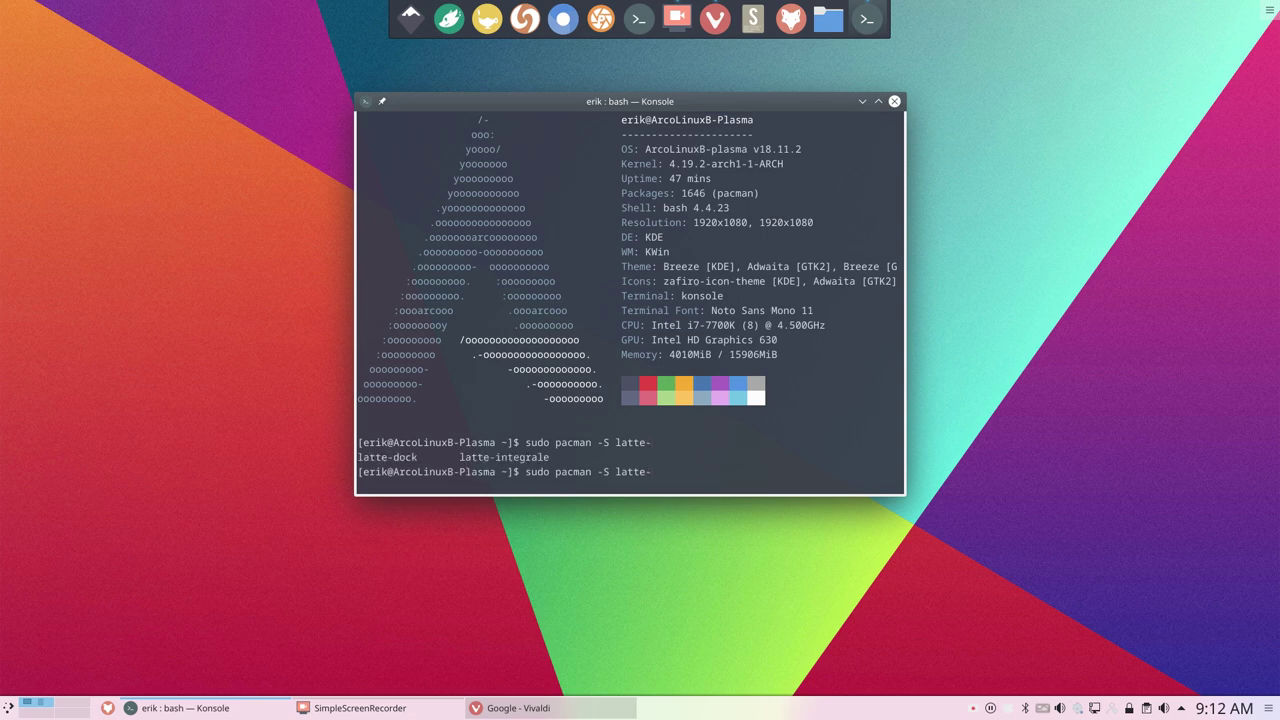
type("d")
key("Tab")
key("Return")
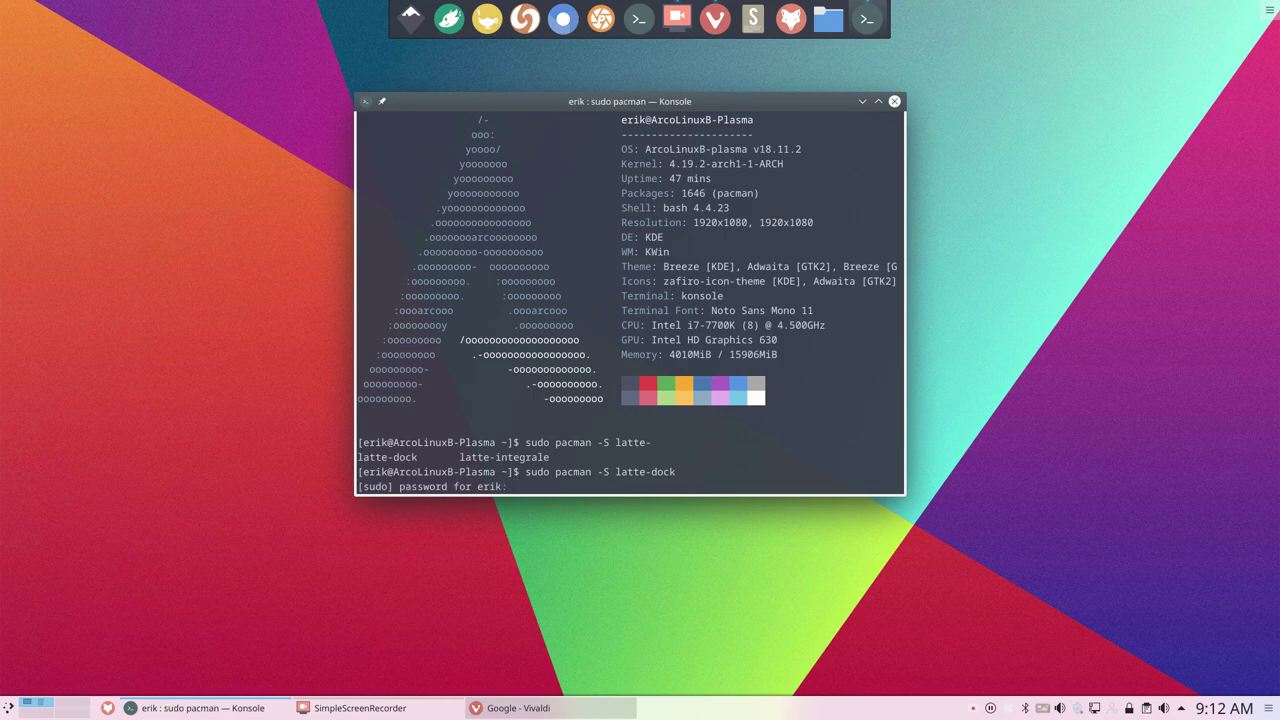
Authorize with the sudo password, confirm the latte-dock installation and close the terminal.
key("Return")
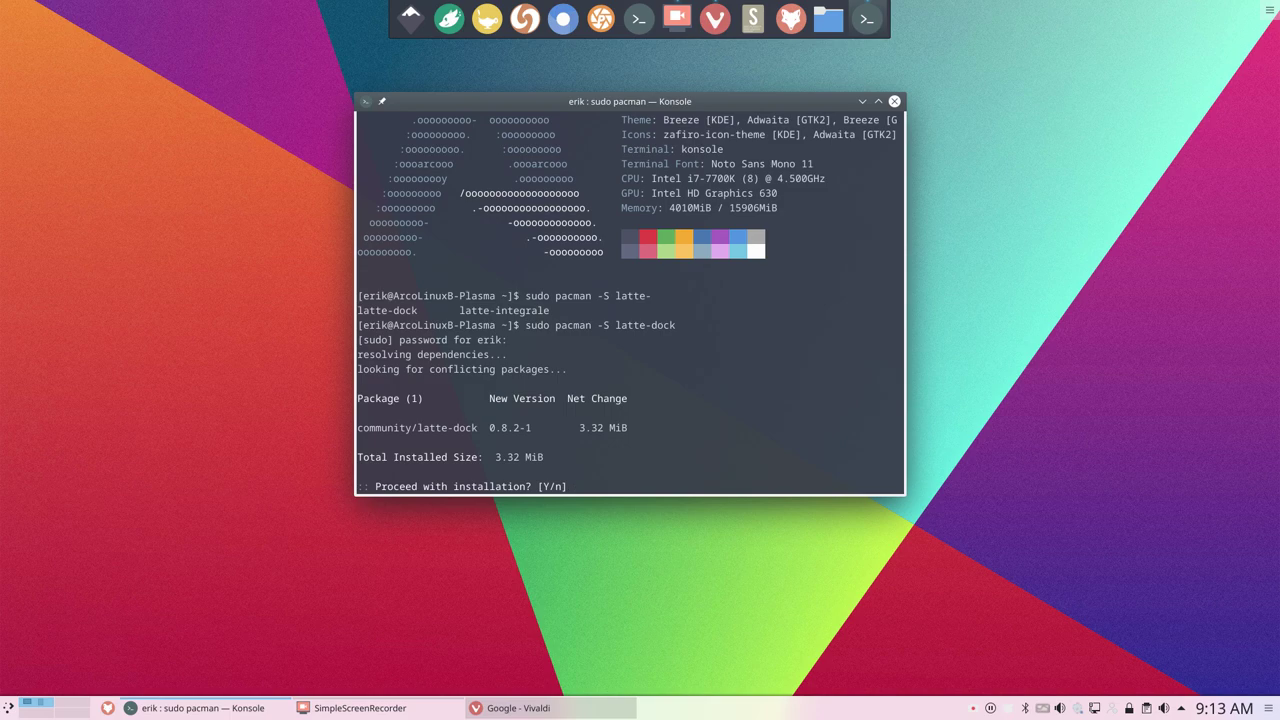
key("Return")
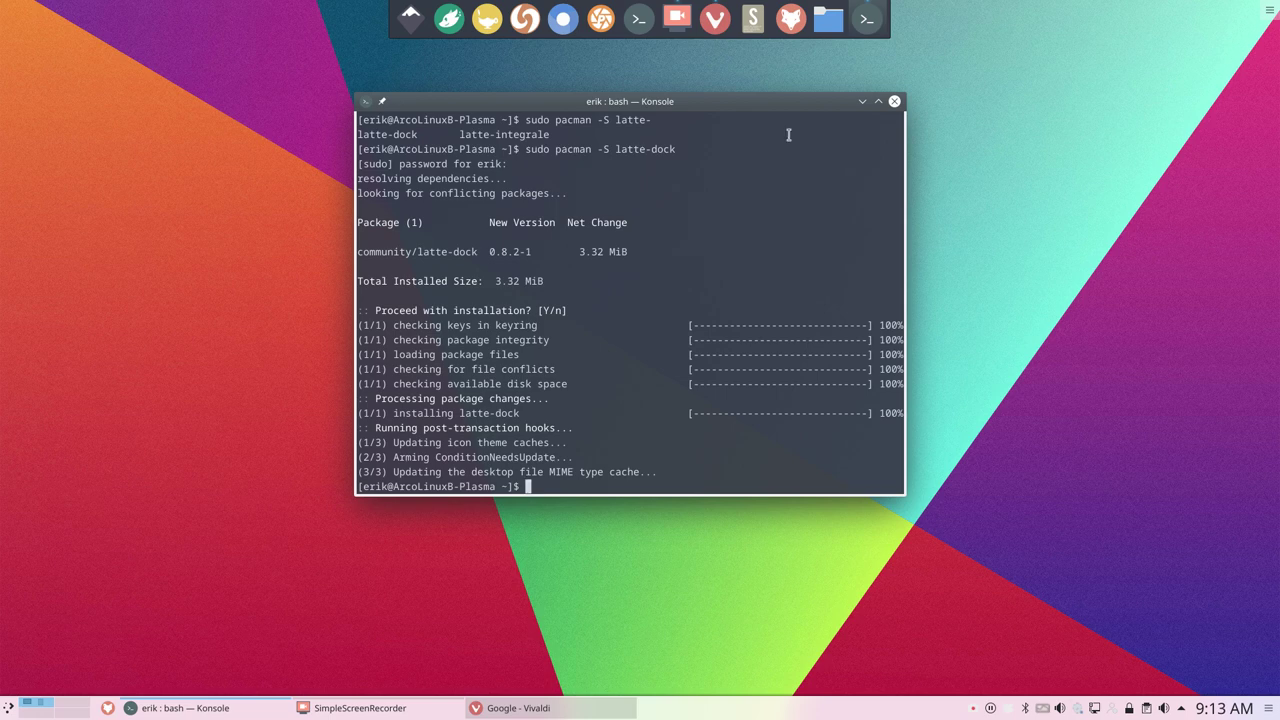
left_click(895, 102)
right_click(523, 10)
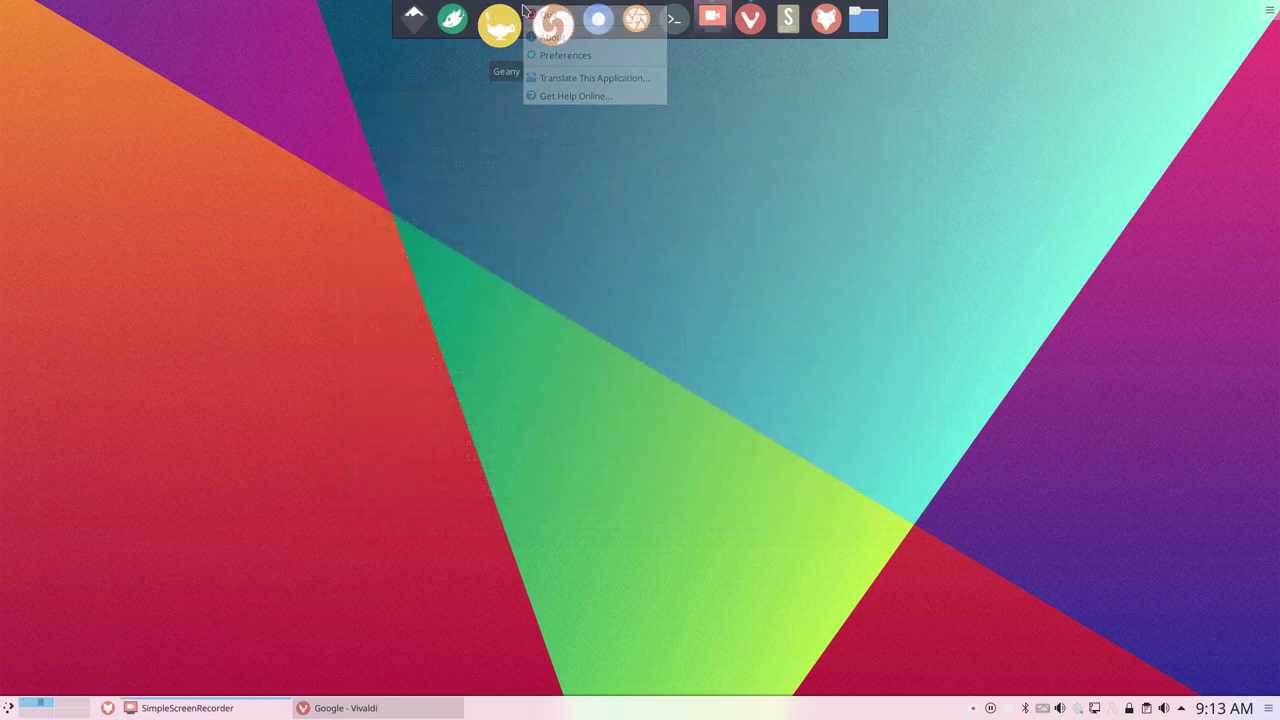
left_click(652, 218)
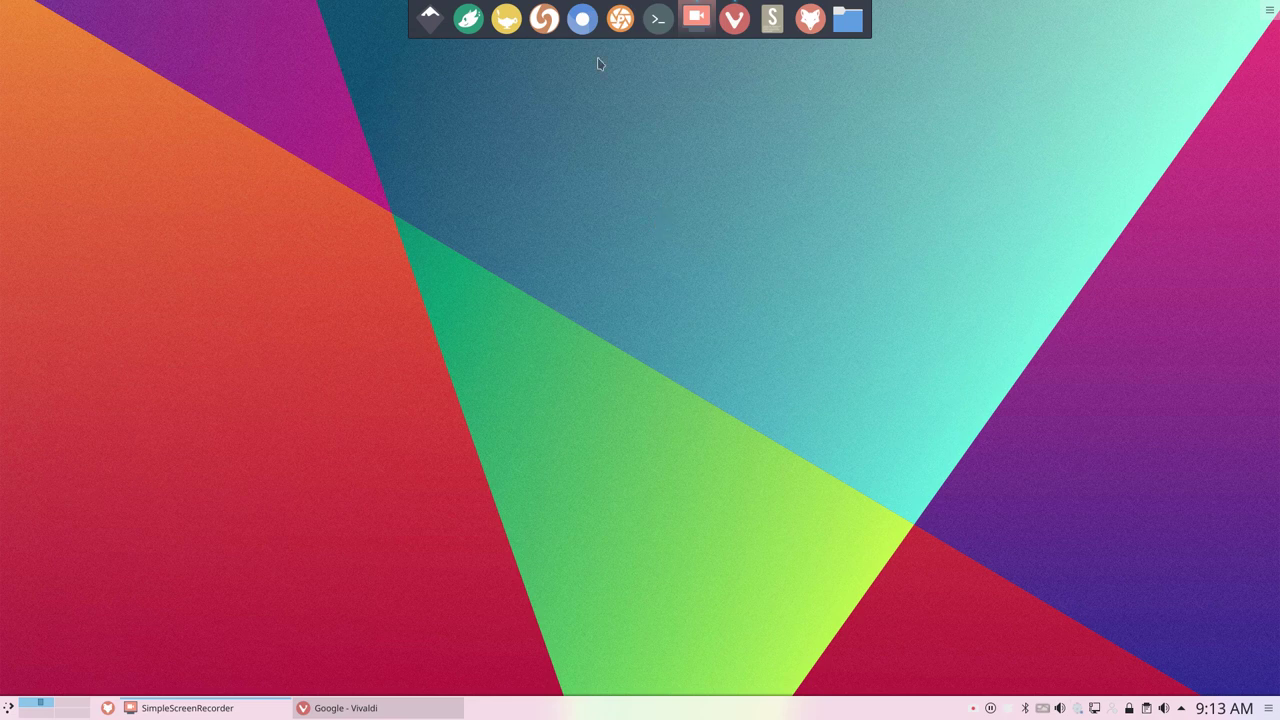
right_click(577, 33)
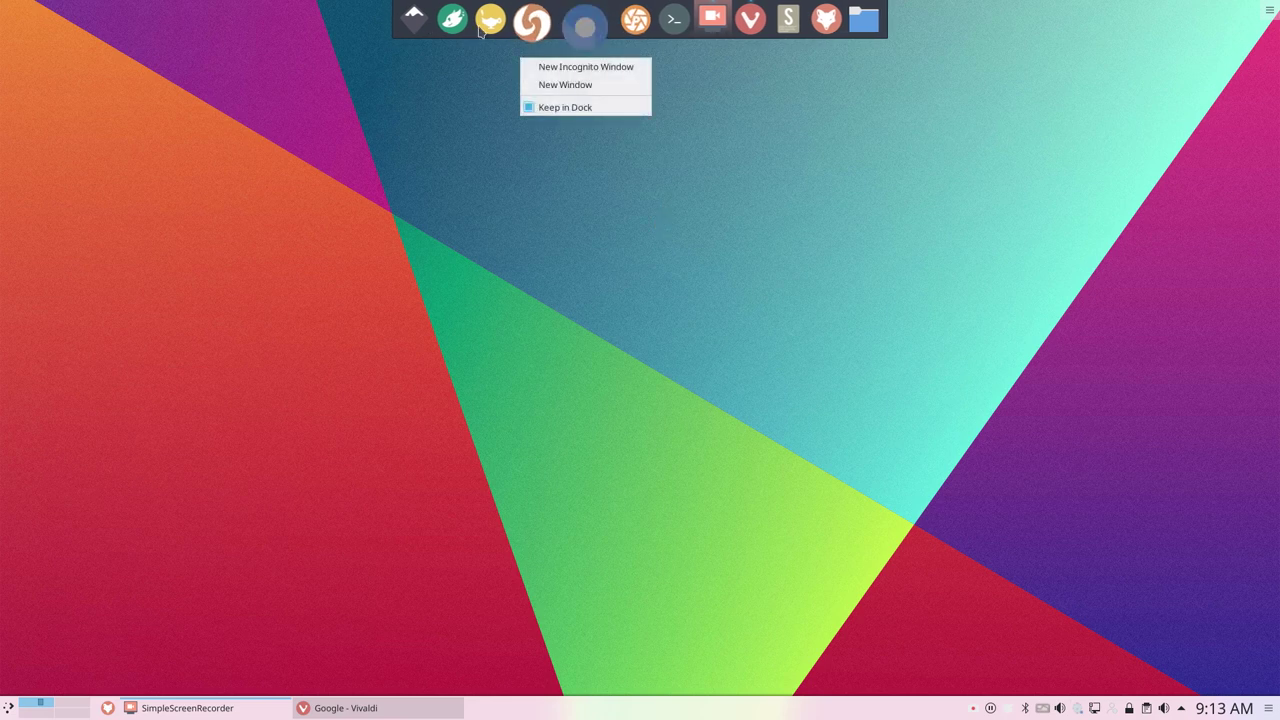
right_click(443, 12)
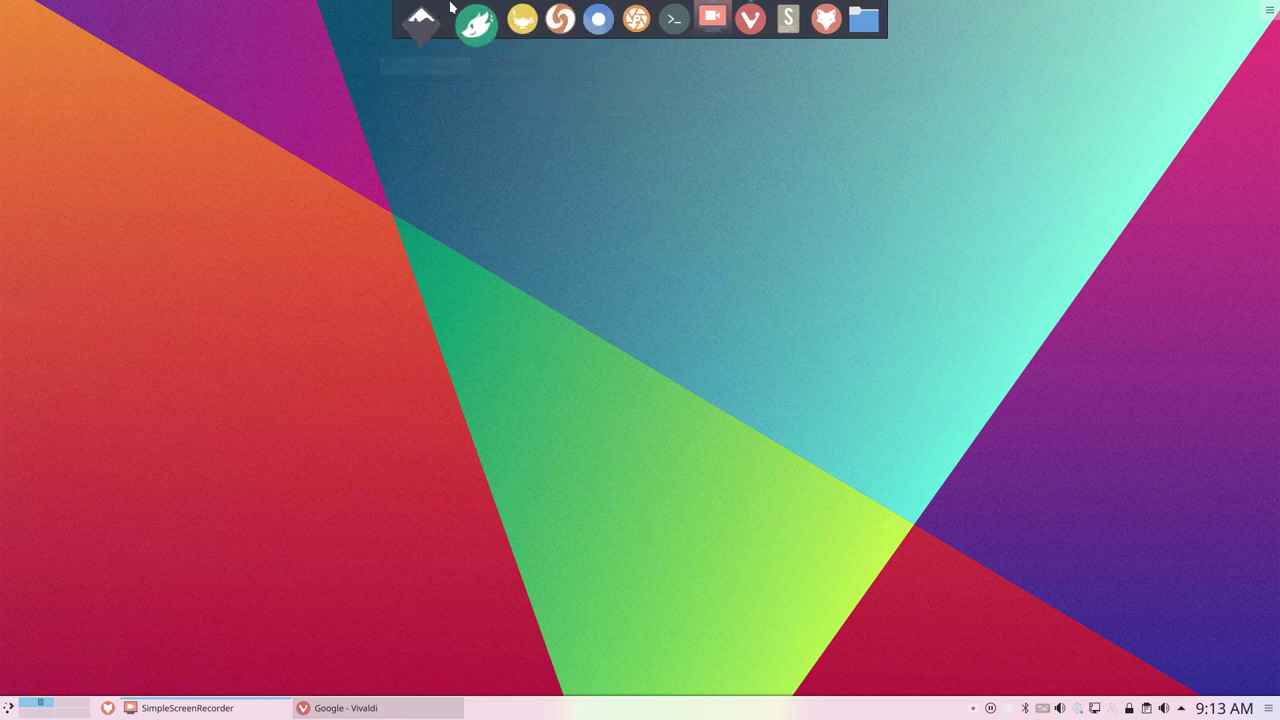
right_click(450, 6)
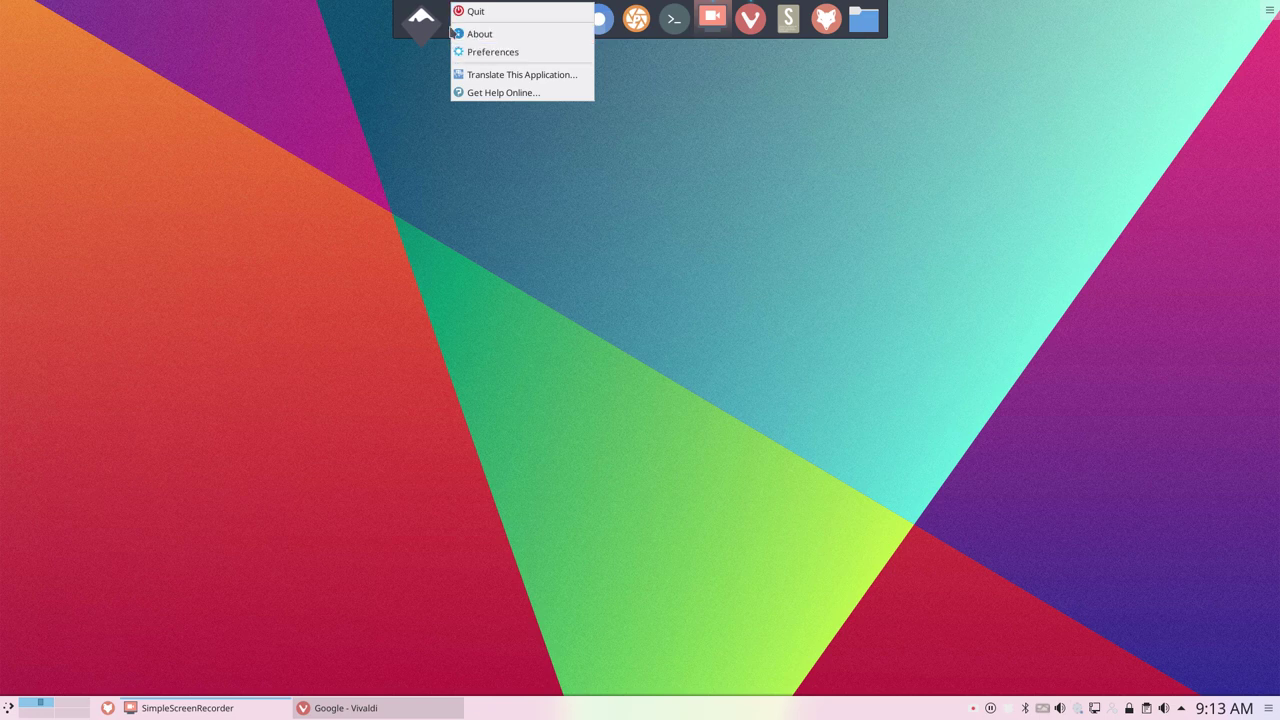
left_click(466, 169)
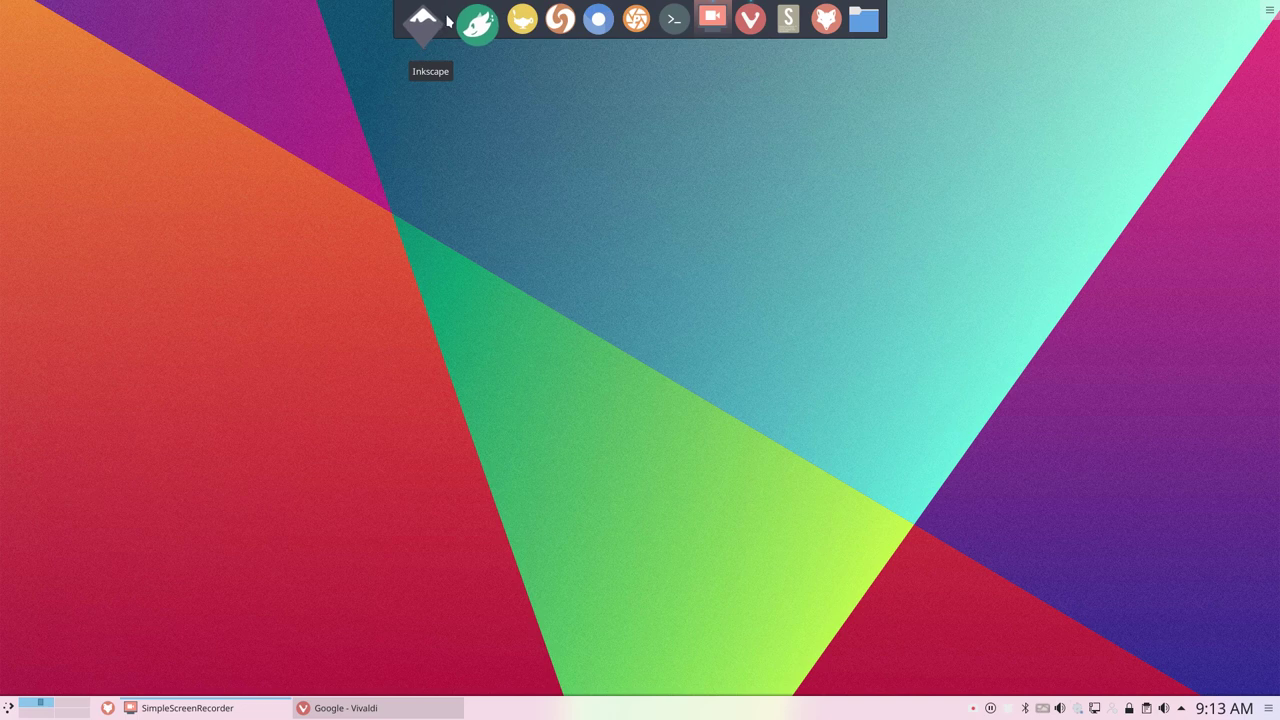
right_click(447, 20)
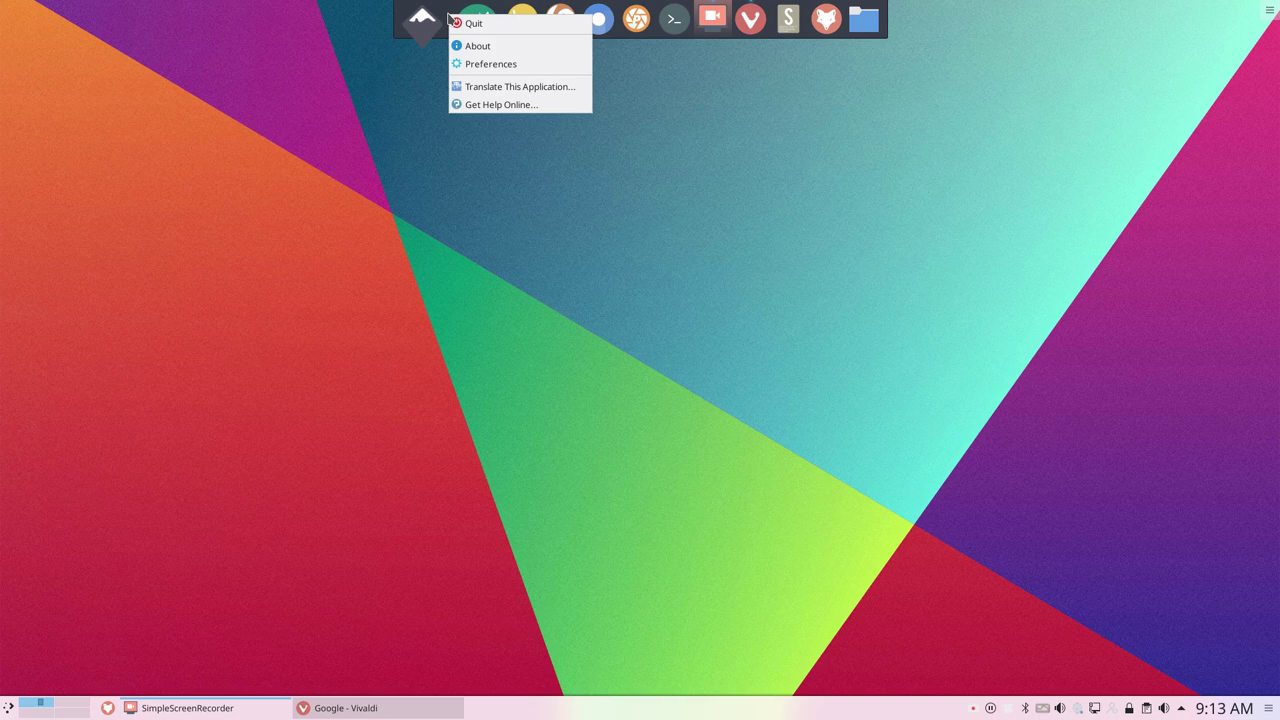
left_click(715, 66)
Set the Plank dock's position to Left in its preferences and close them.
right_click(731, 34)
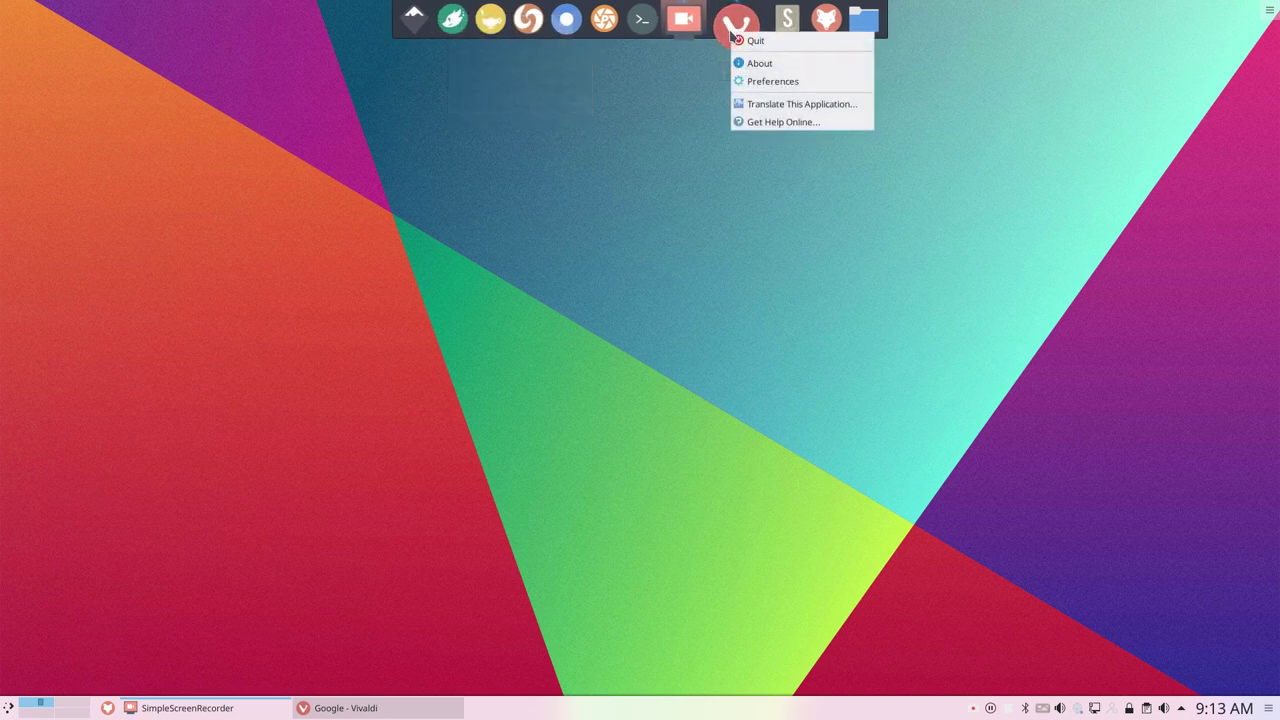
left_click(735, 81)
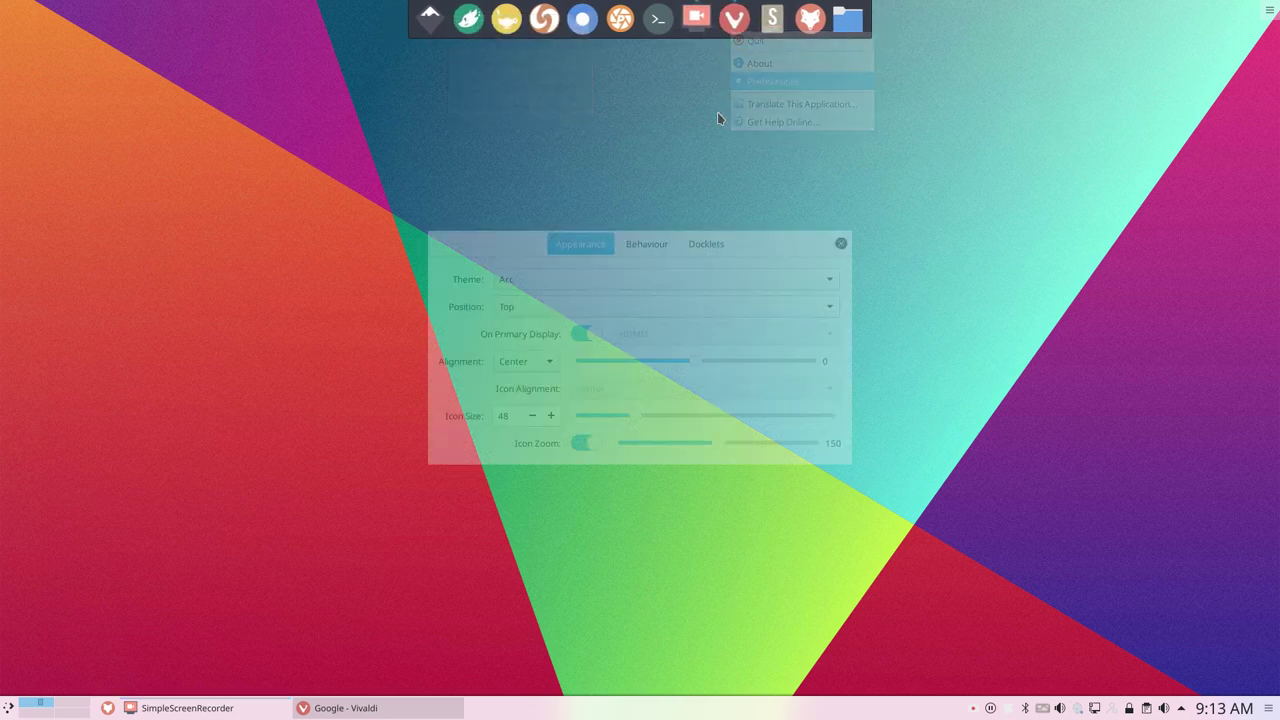
left_click(543, 308)
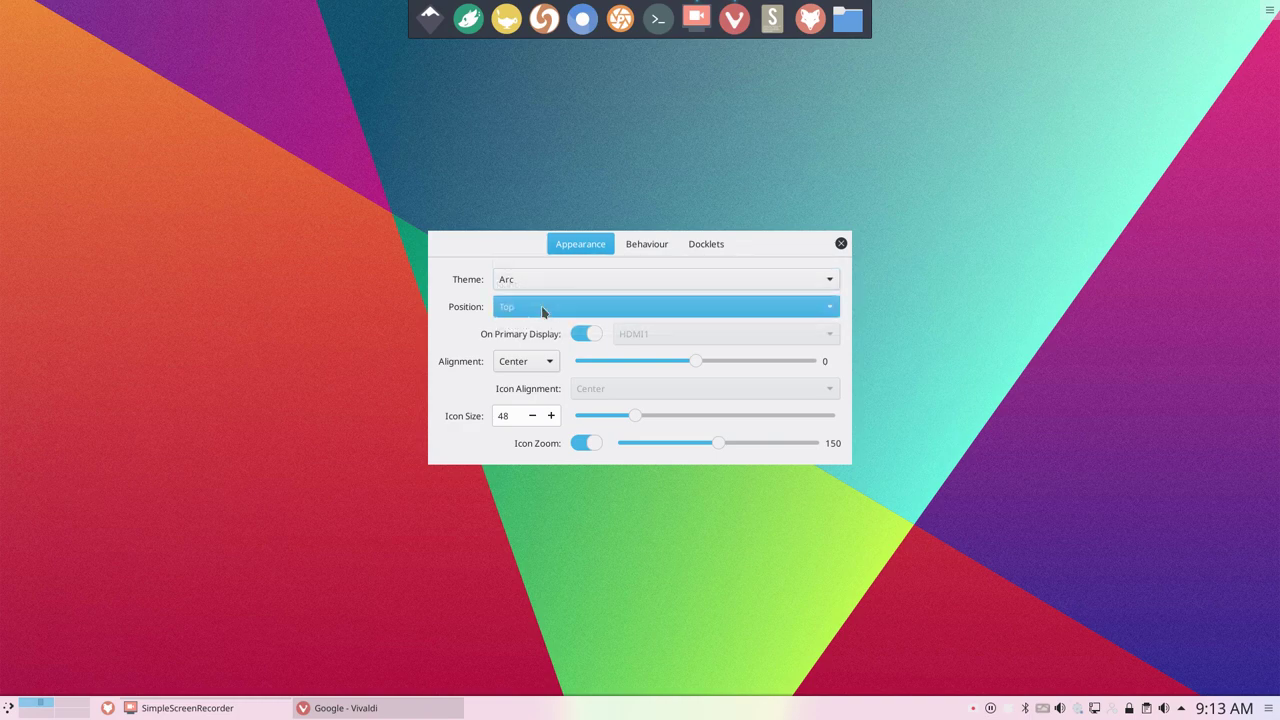
left_click(504, 264)
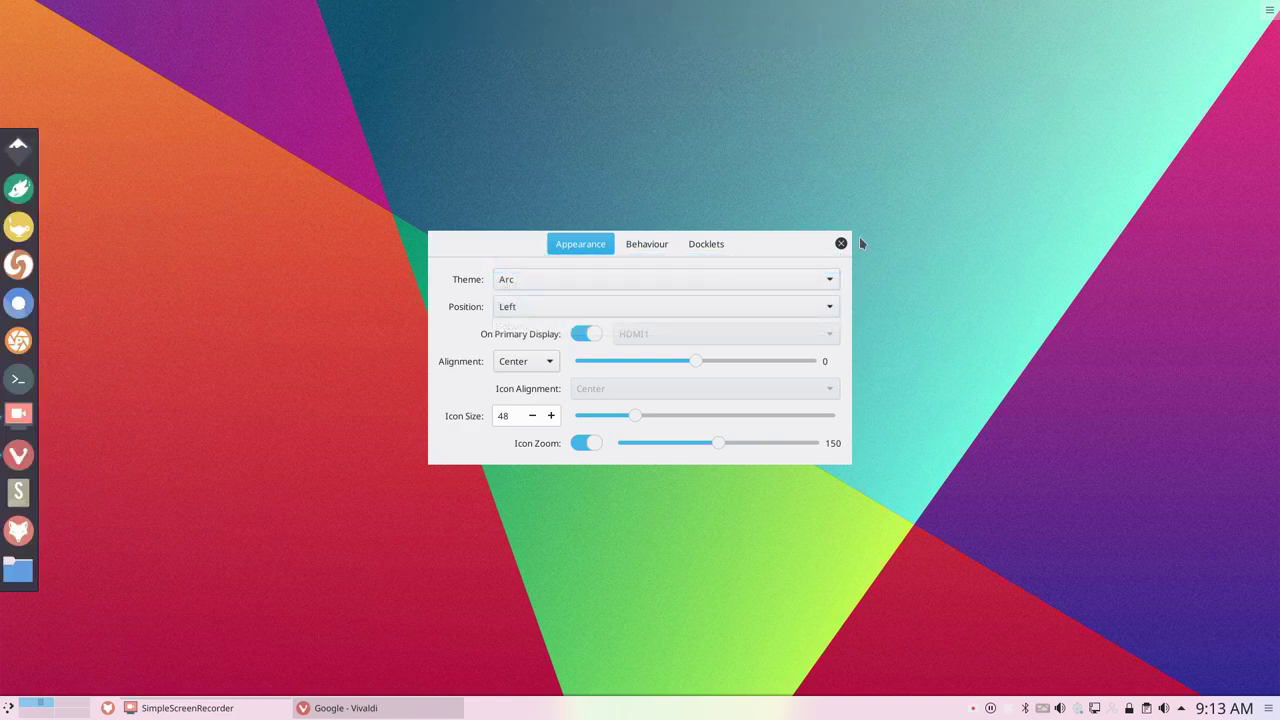
left_click(841, 243)
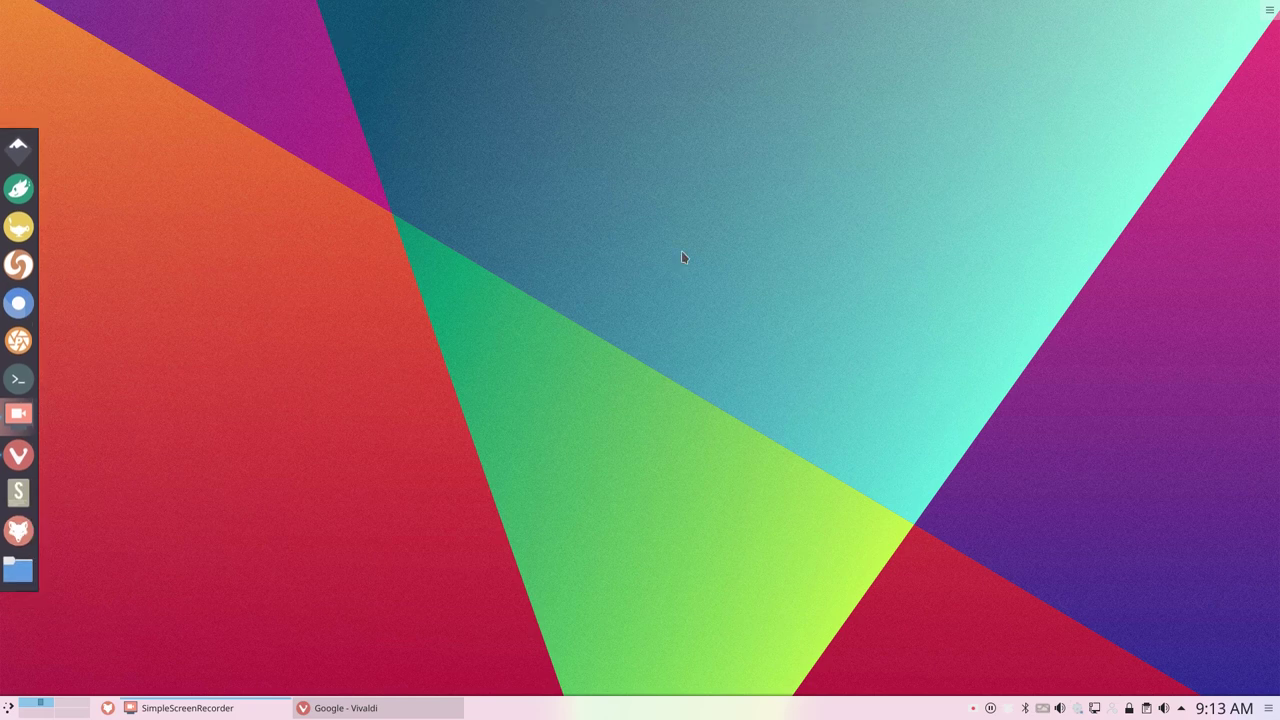
Search the application launcher for "lat" and start the Latte dock.
left_click(8, 708)
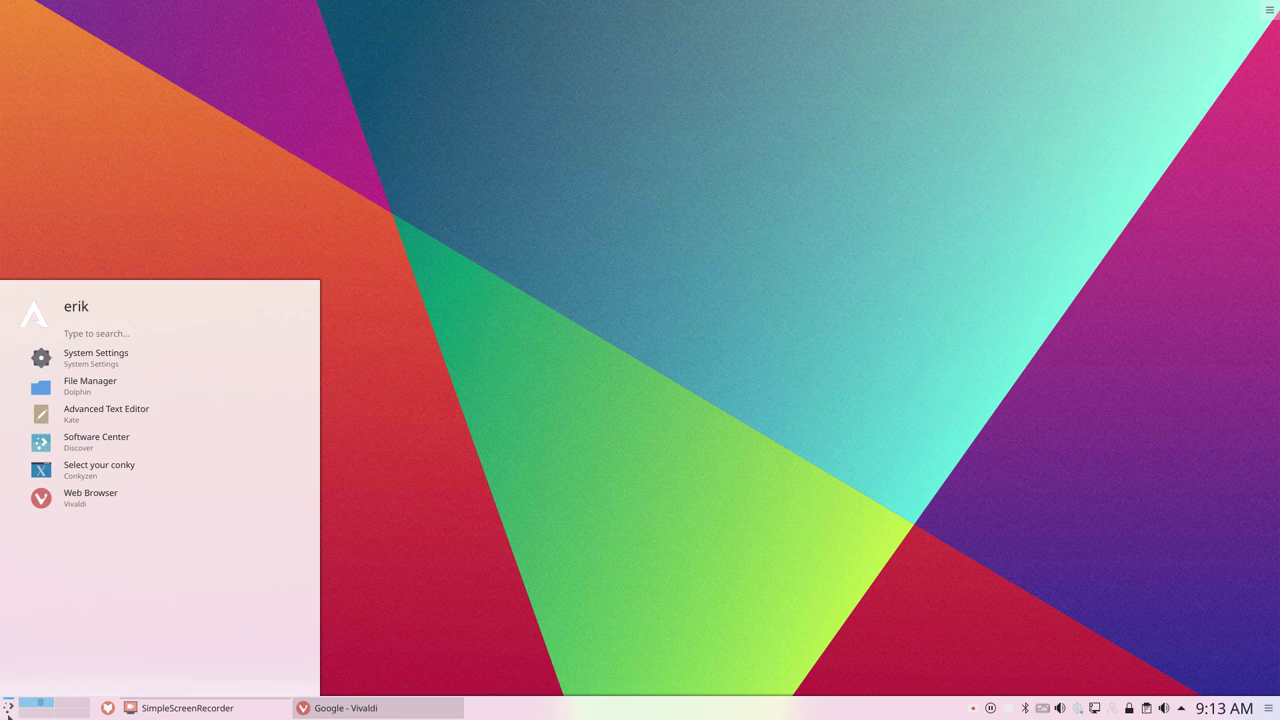
type("lat")
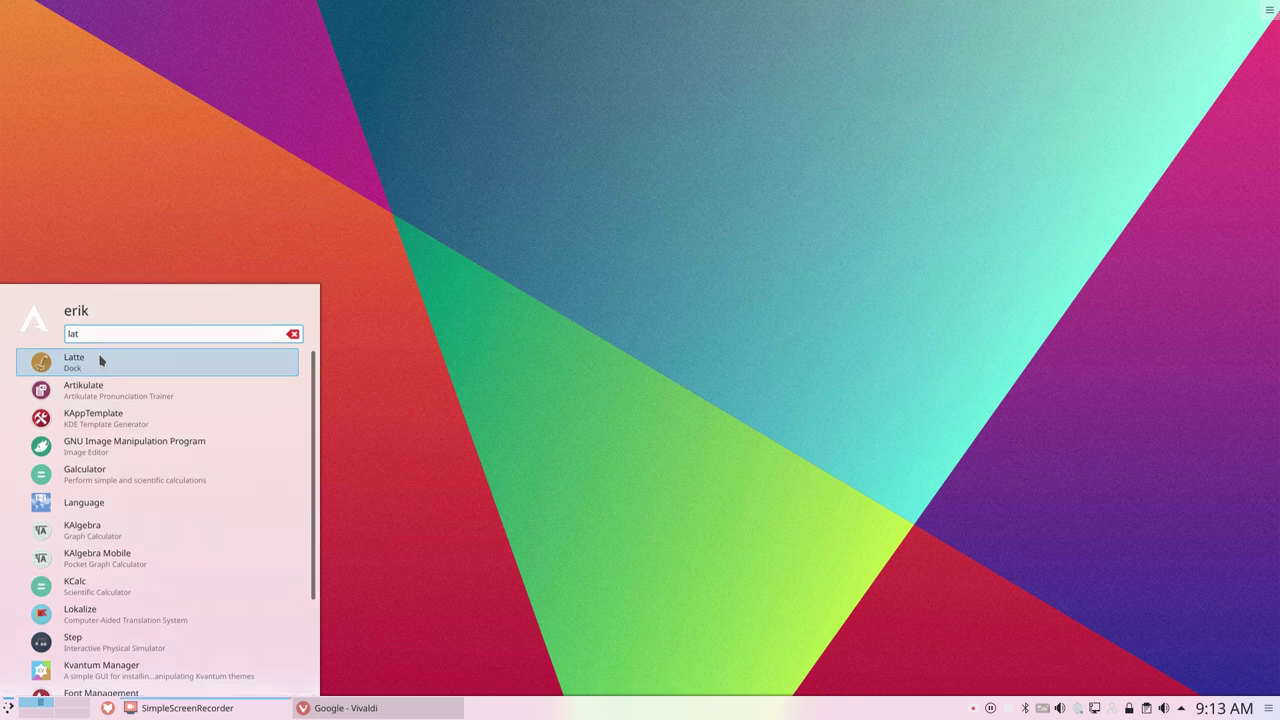
left_click(99, 360)
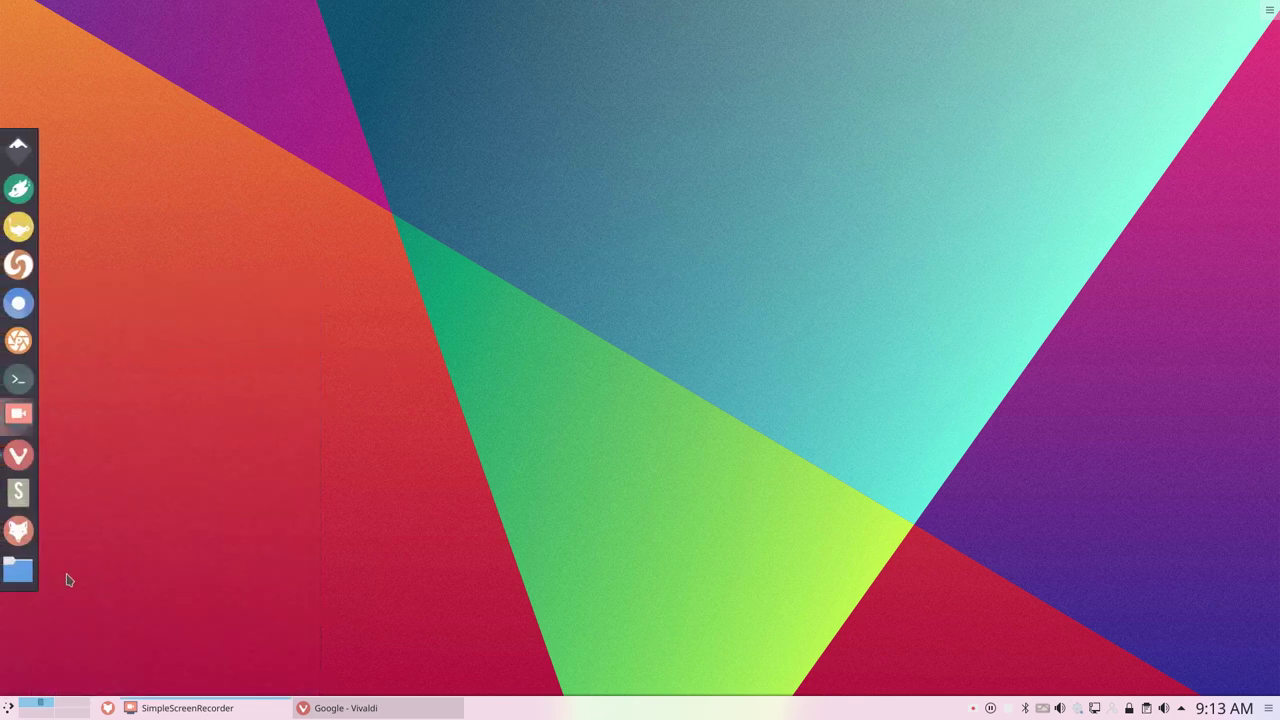
In the file manager, show hidden files and check the .config/autostart folder for org.kde.latte-dock.desktop, then close the window.
left_click(18, 570)
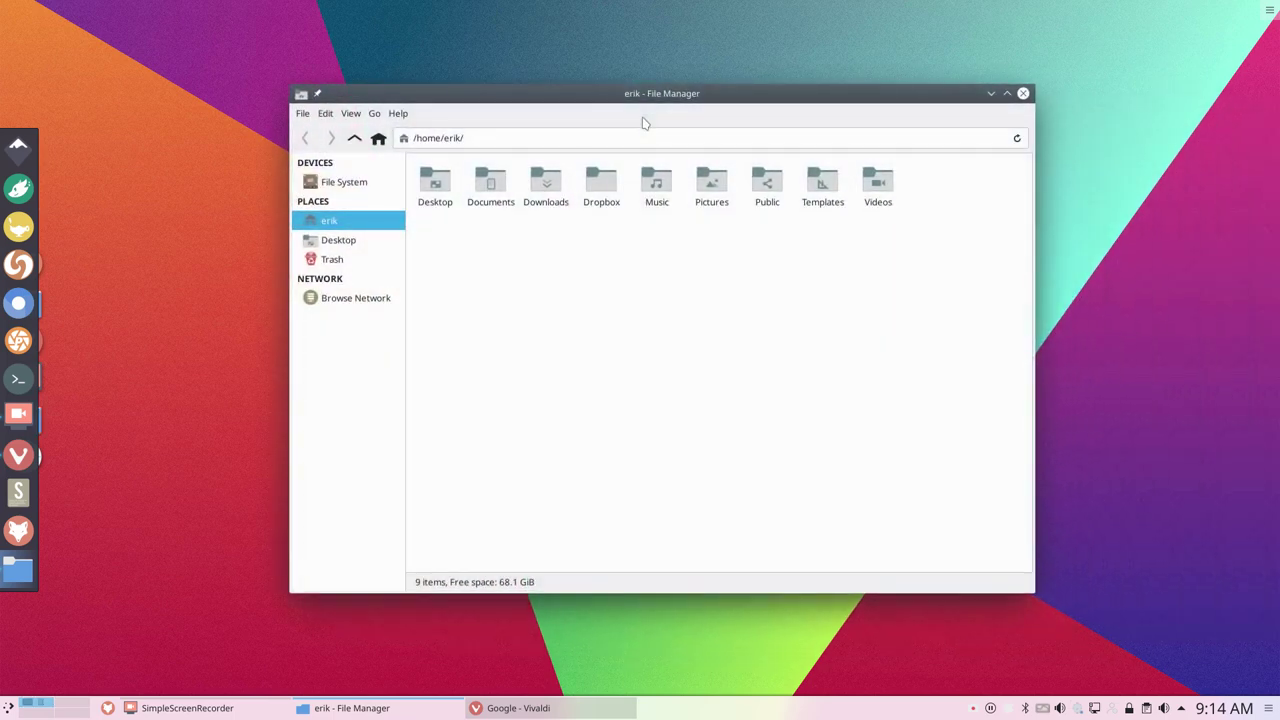
key("ctrl+h")
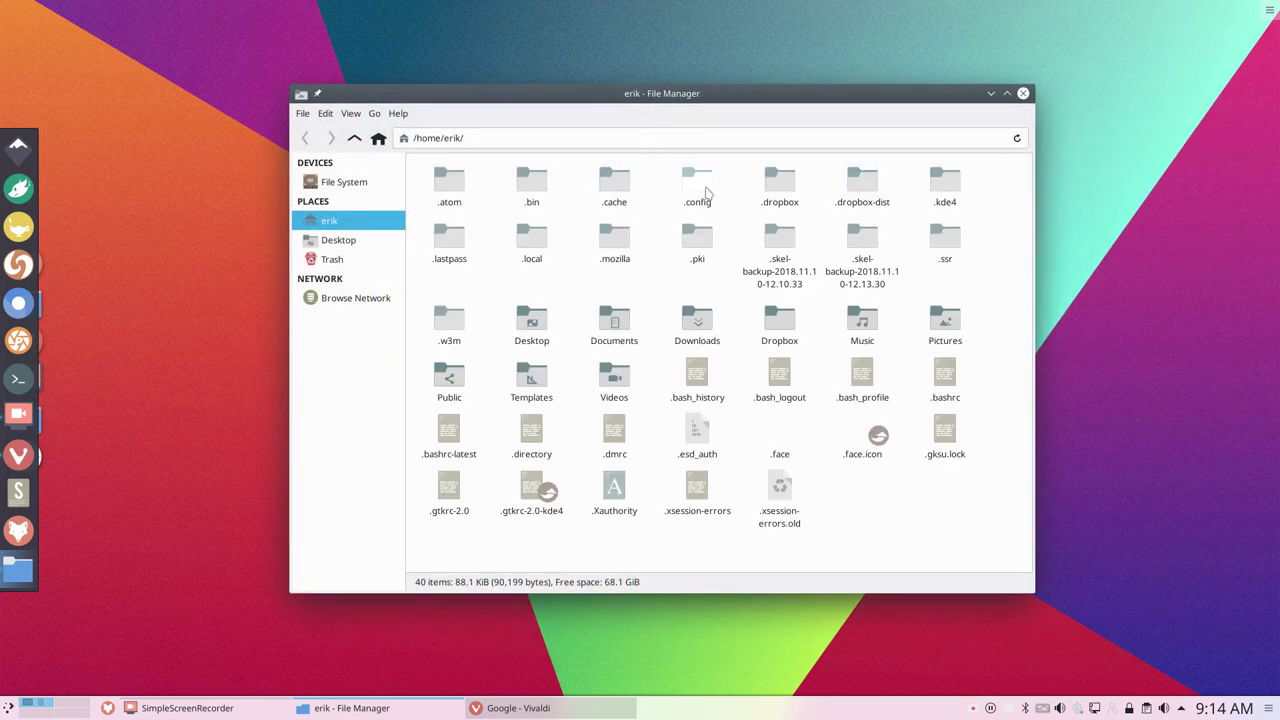
double_click(705, 190)
double_click(533, 180)
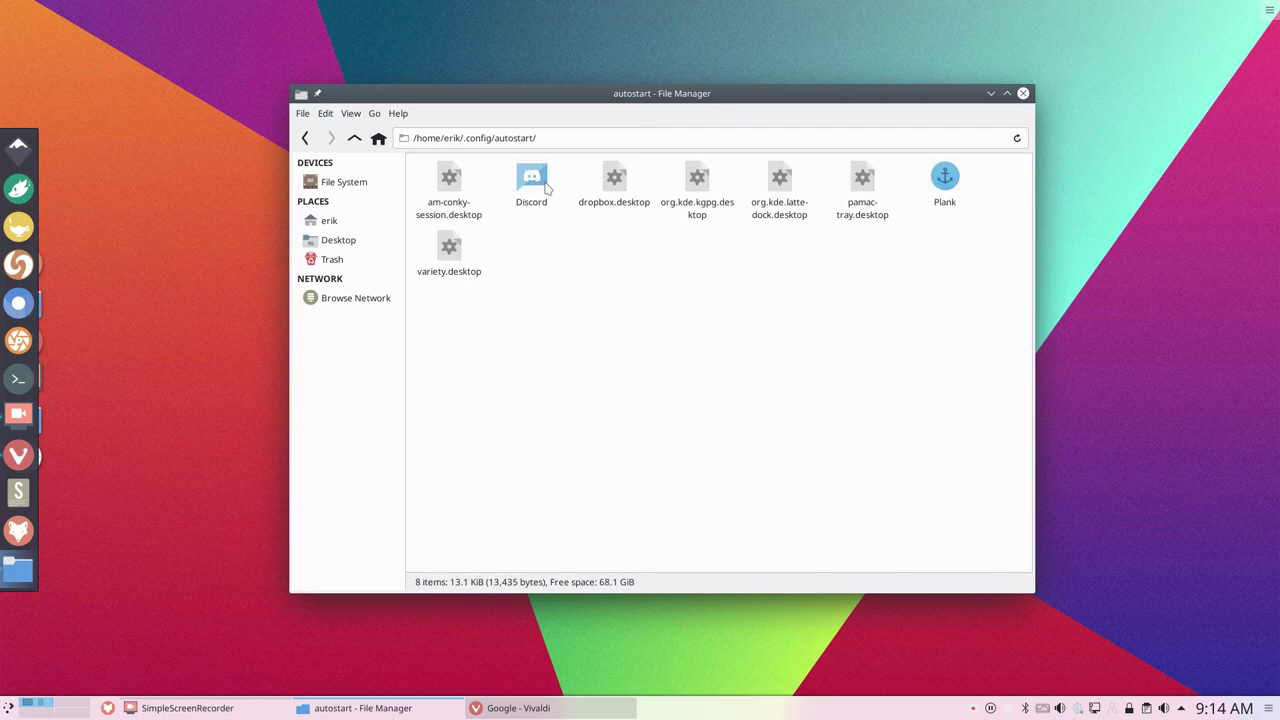
left_click(780, 210)
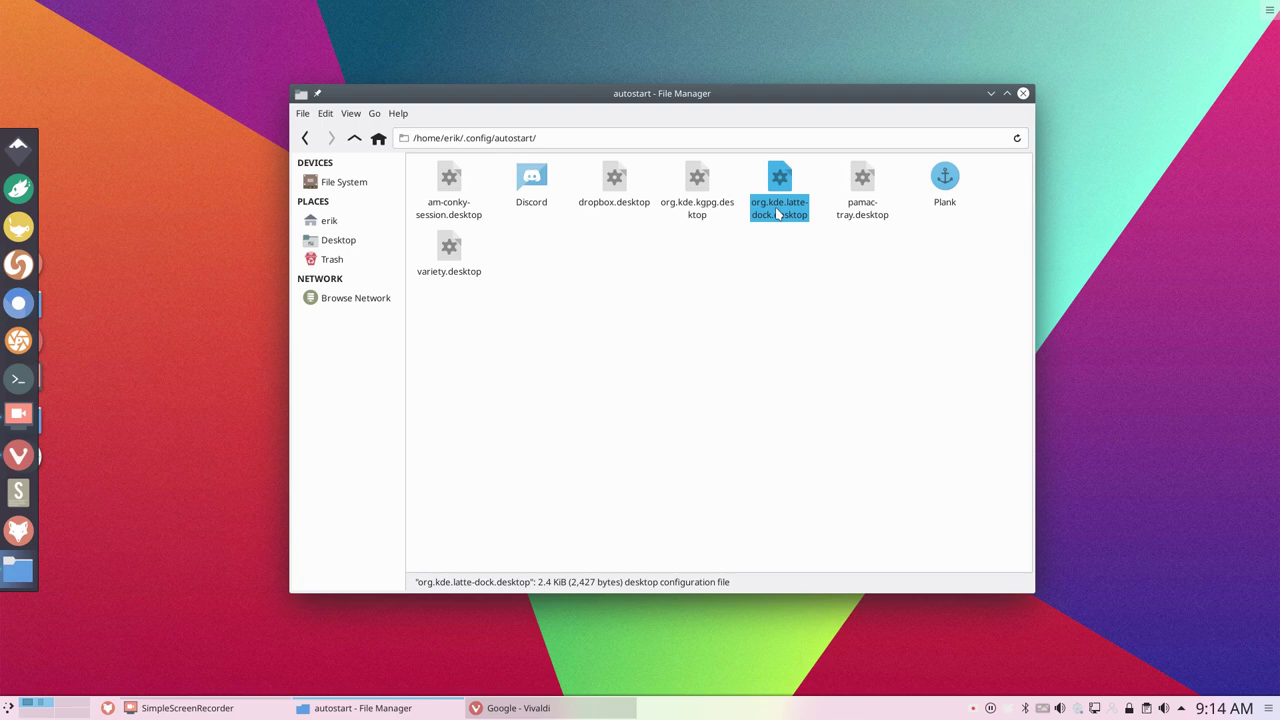
left_click(779, 276)
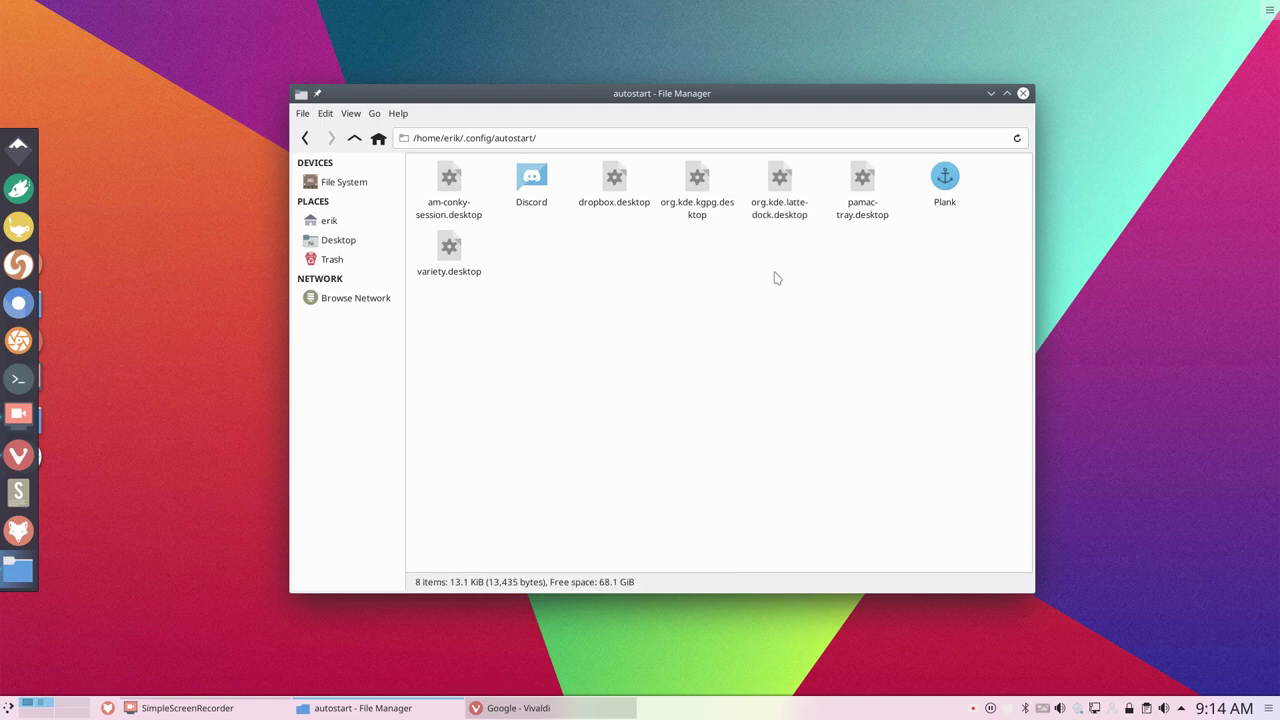
left_click(779, 200)
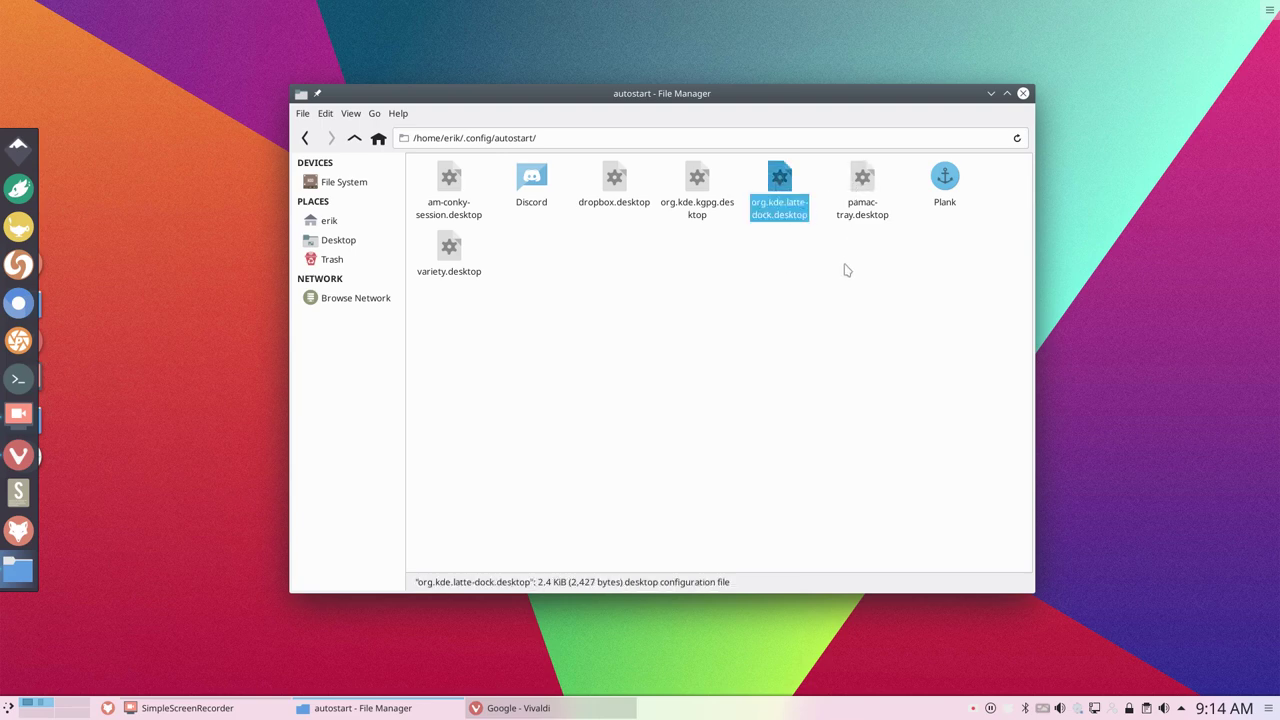
left_click(1022, 94)
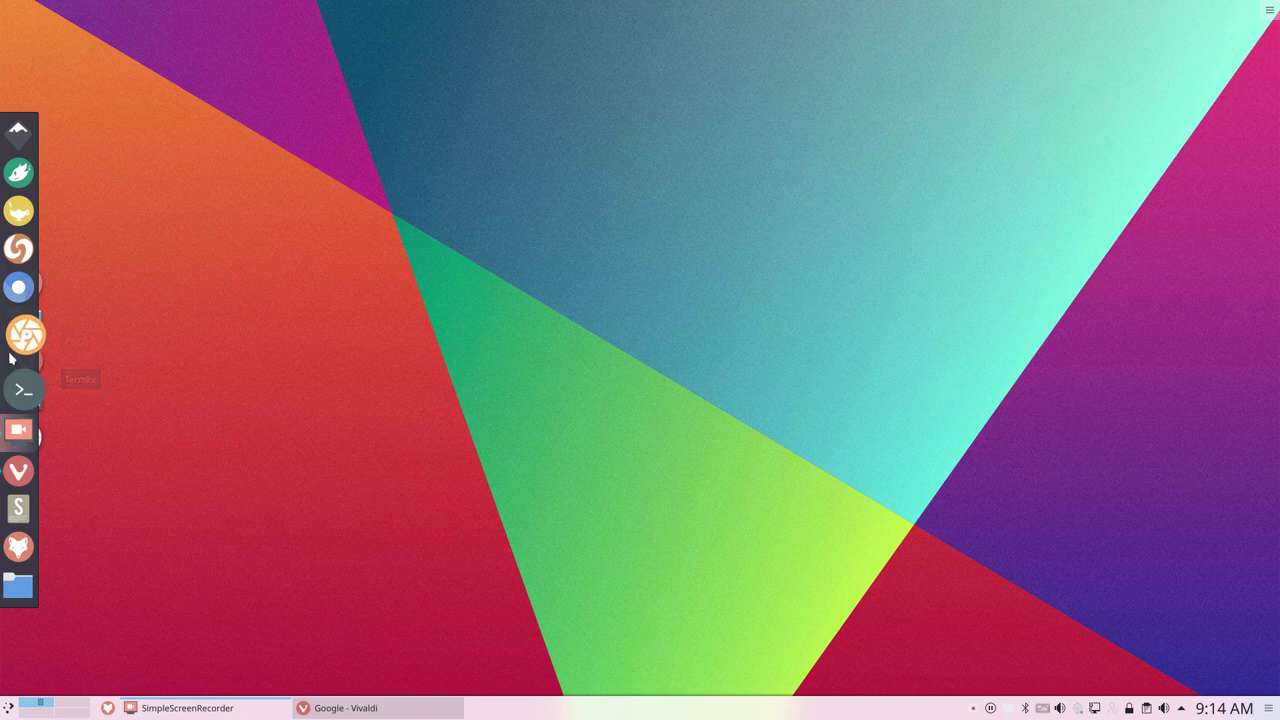
right_click(10, 355)
left_click(90, 420)
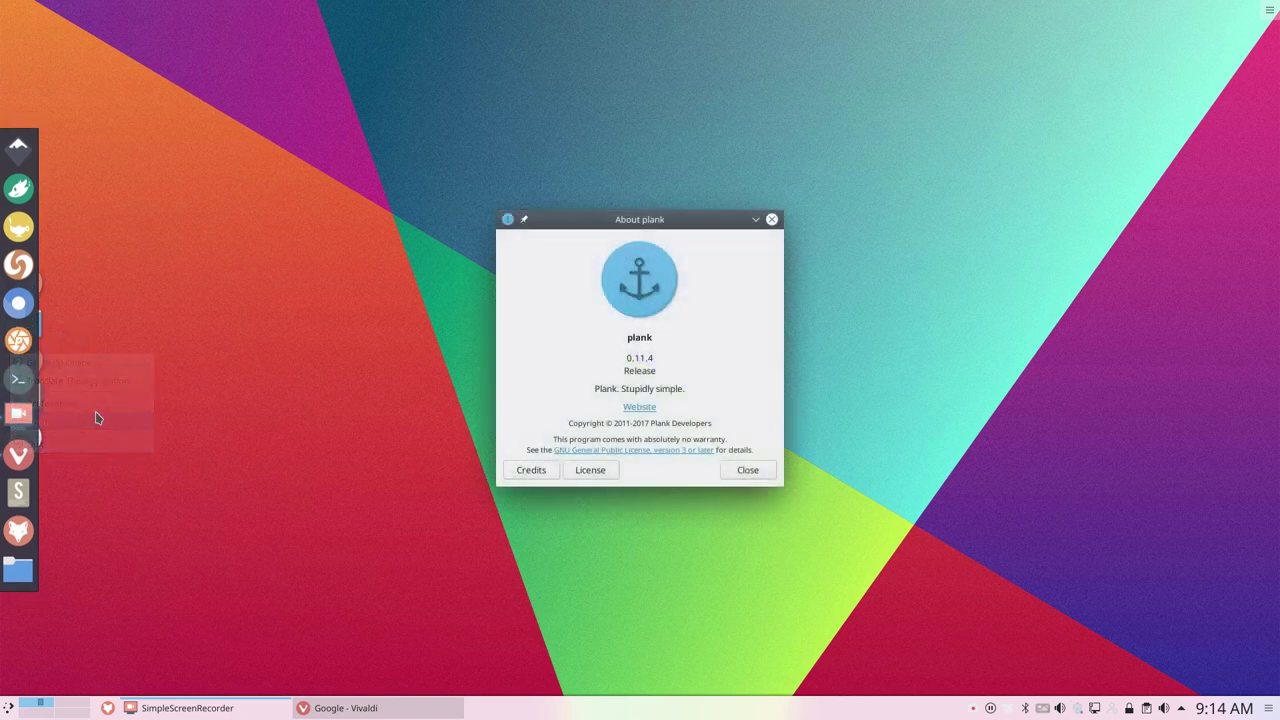
left_click(771, 219)
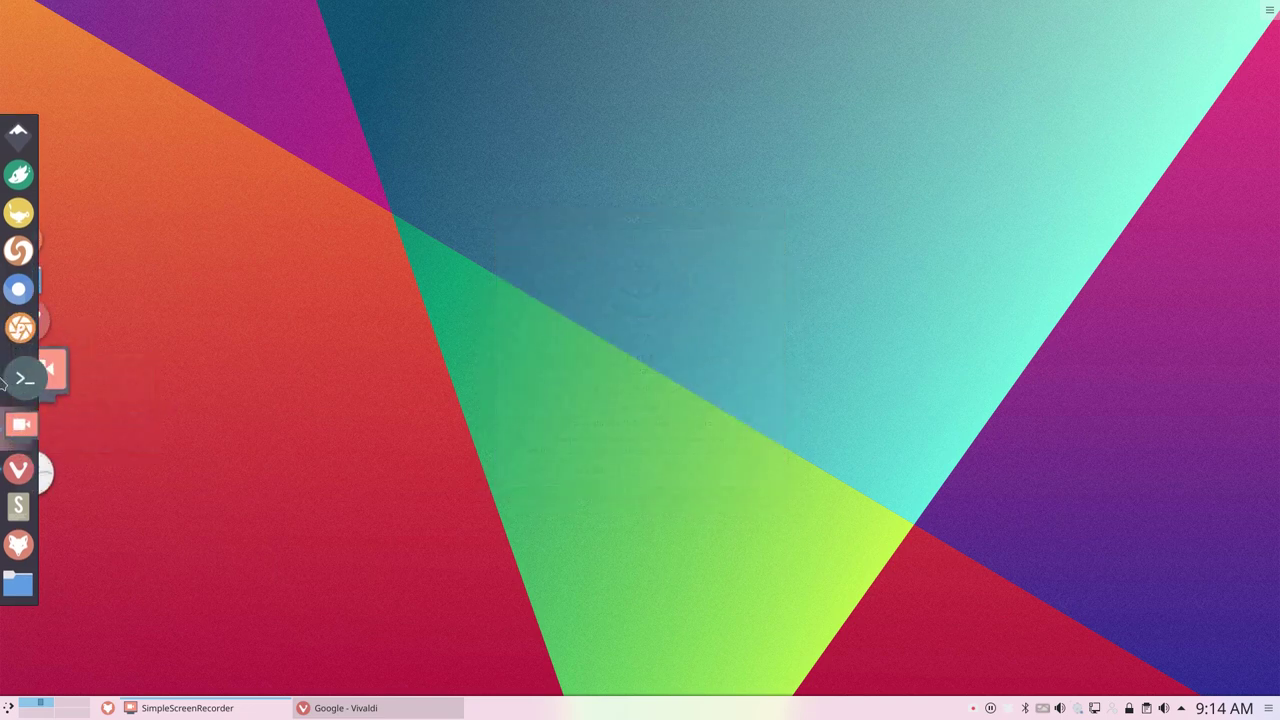
Set the Plank dock's position to Right in its preferences and close them.
right_click(4, 378)
left_click(57, 420)
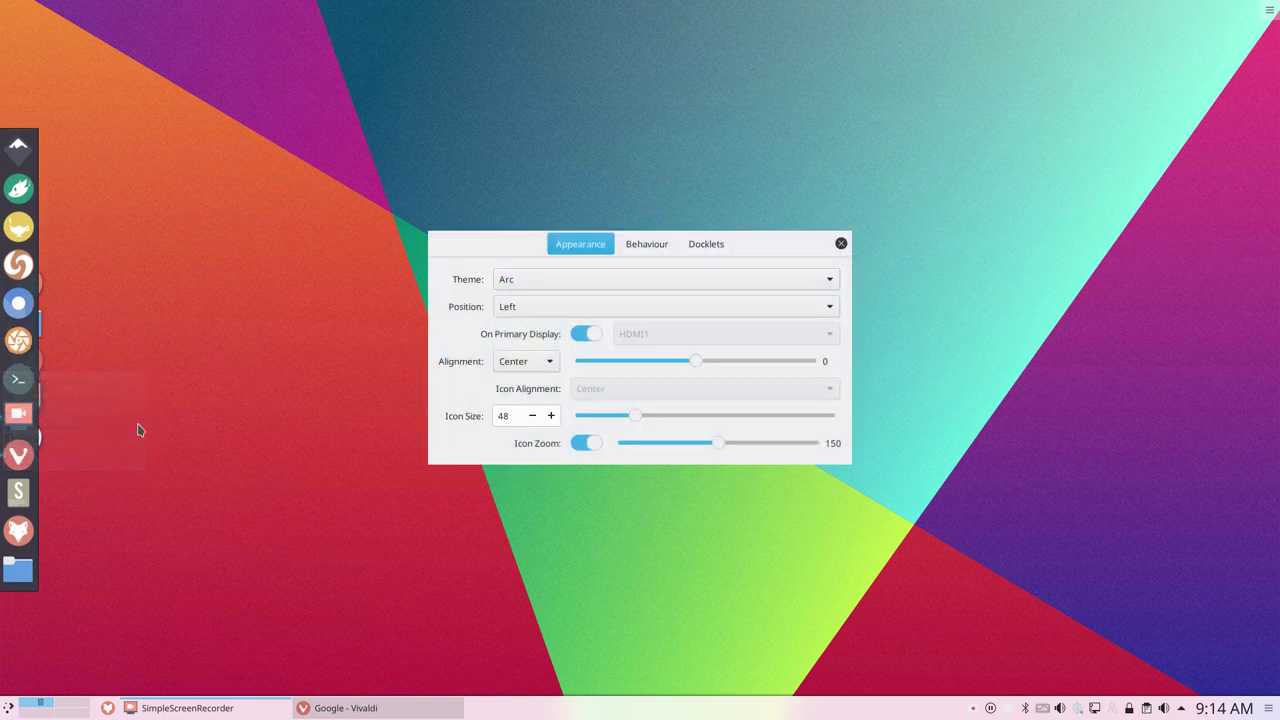
left_click(562, 306)
left_click(562, 325)
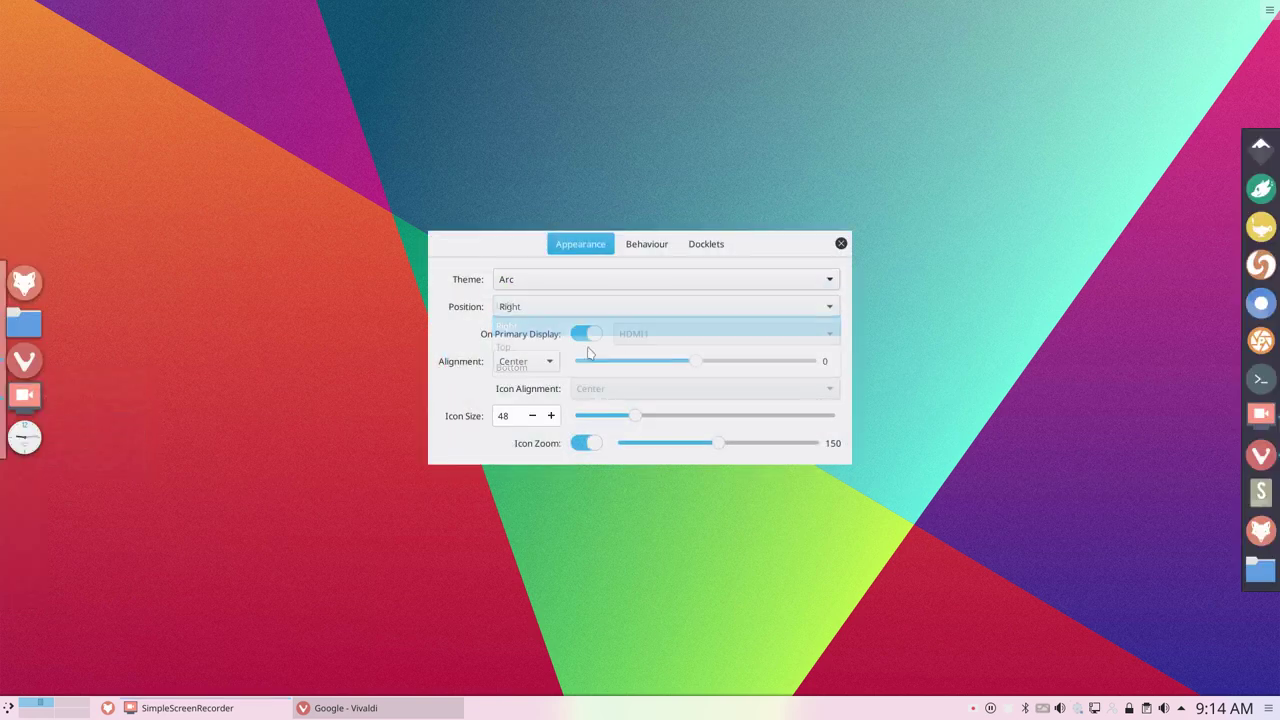
left_click(841, 243)
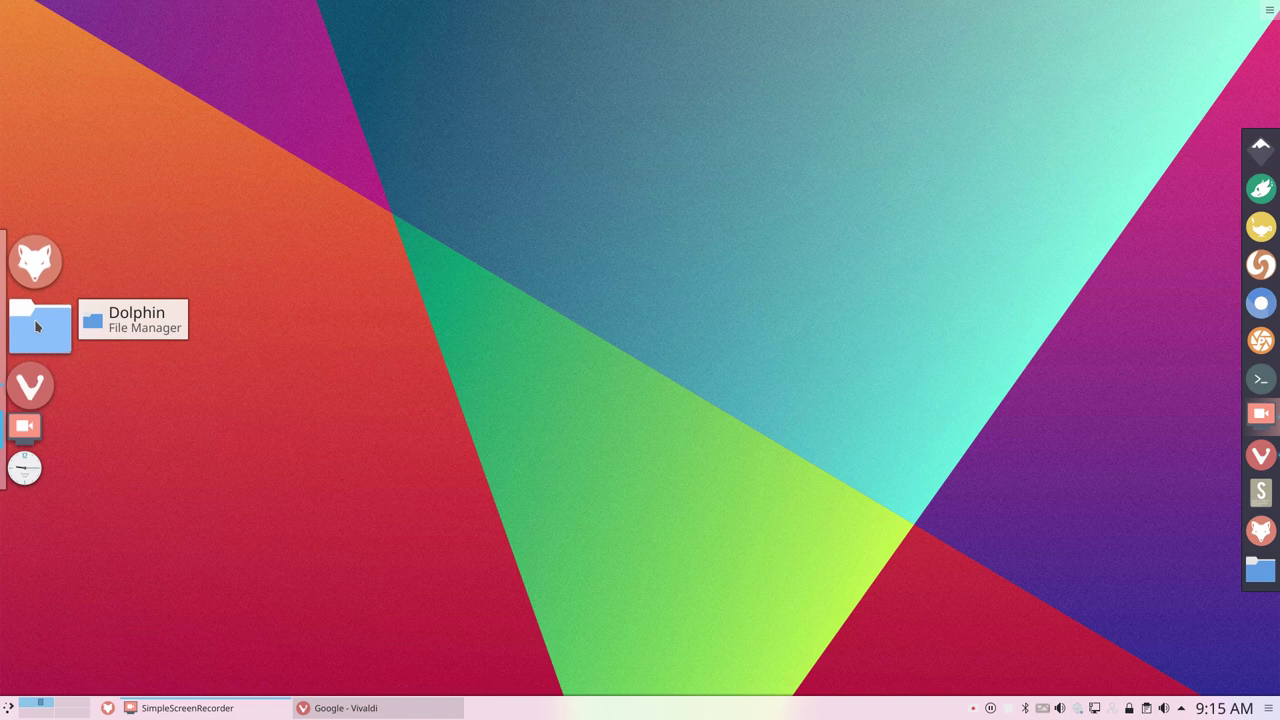
Open the Latte dock's Dock/Panel Settings to examine the Behavior options, and leave them again.
right_click(36, 326)
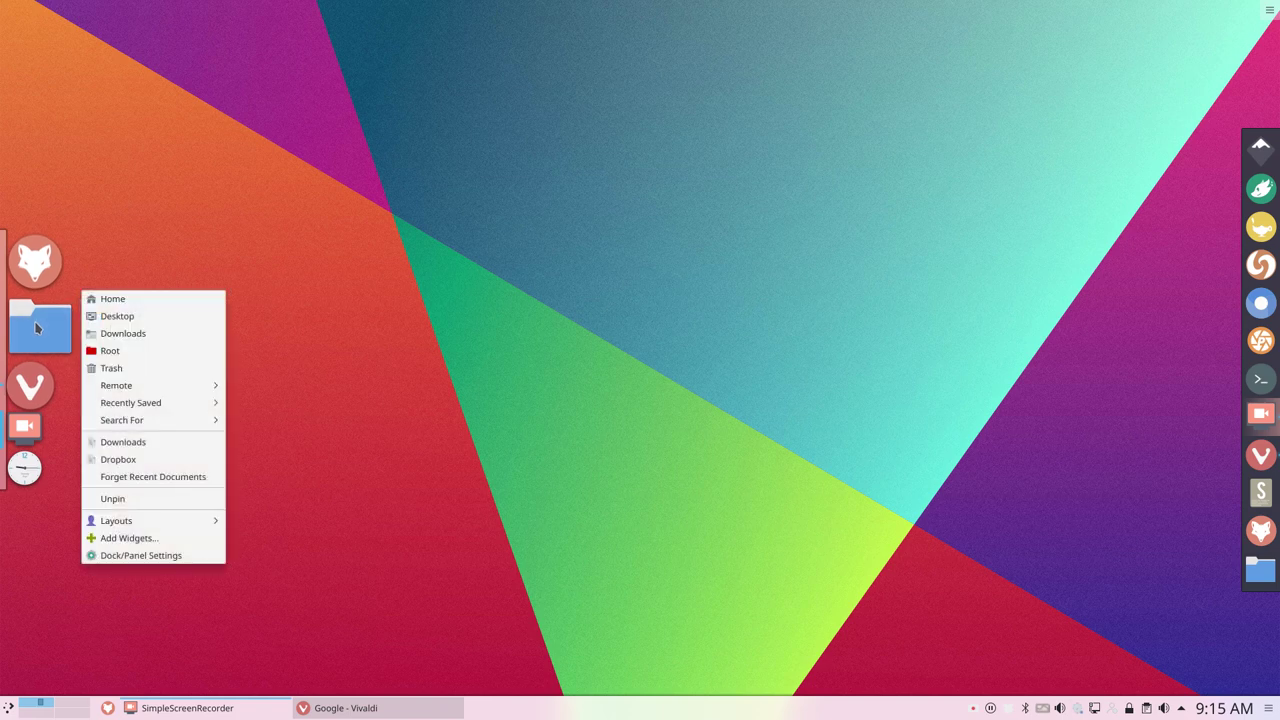
left_click(126, 558)
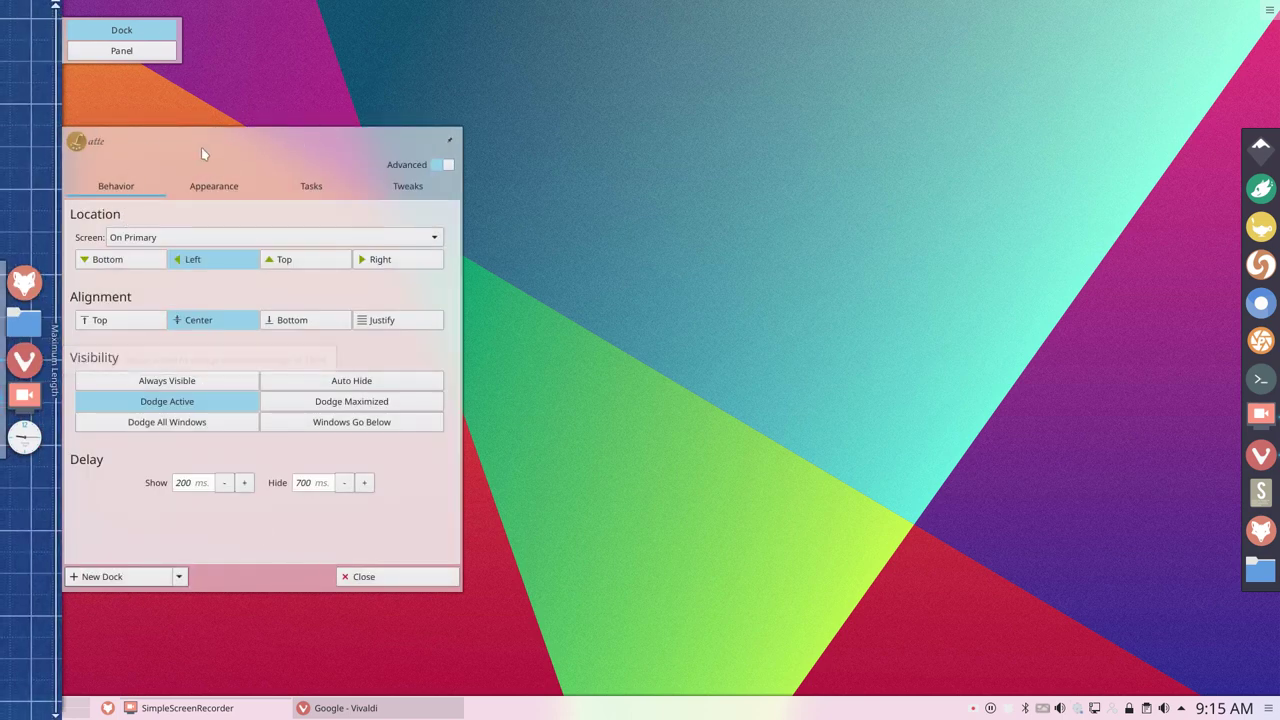
left_click(364, 118)
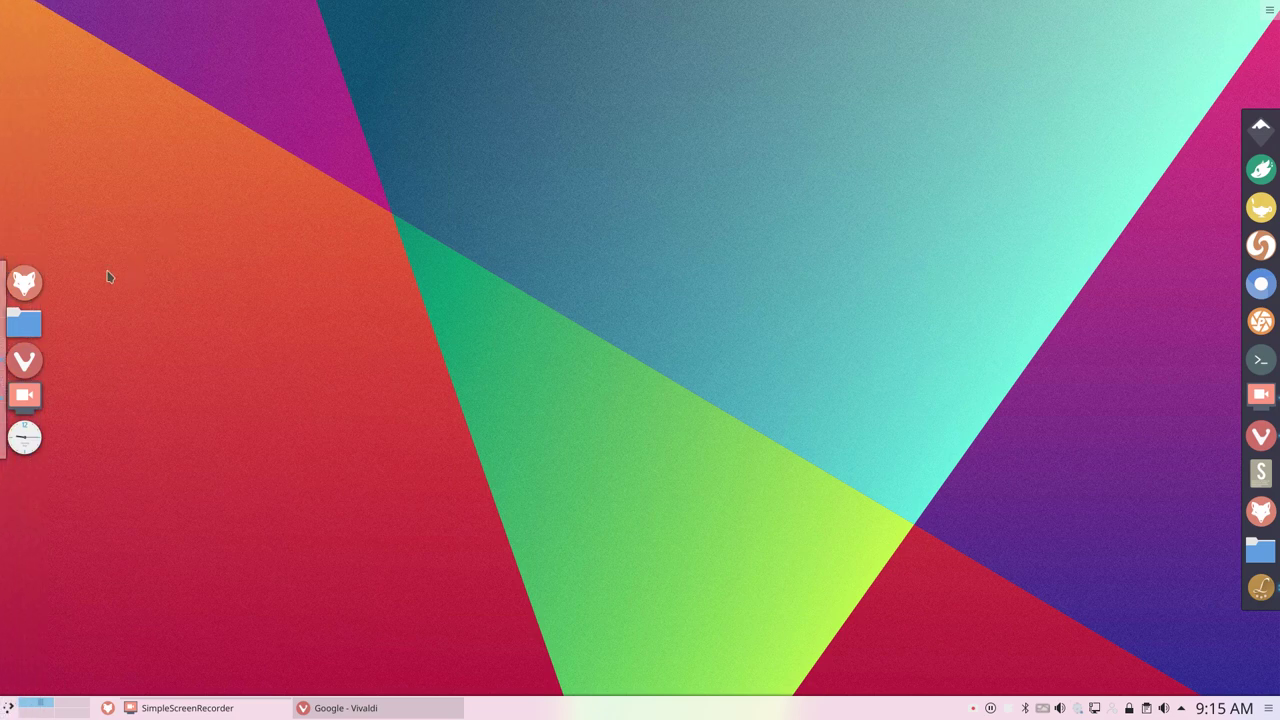
Open the Latte dock's settings, try the Bottom location and set the dock's location to Top.
right_click(21, 281)
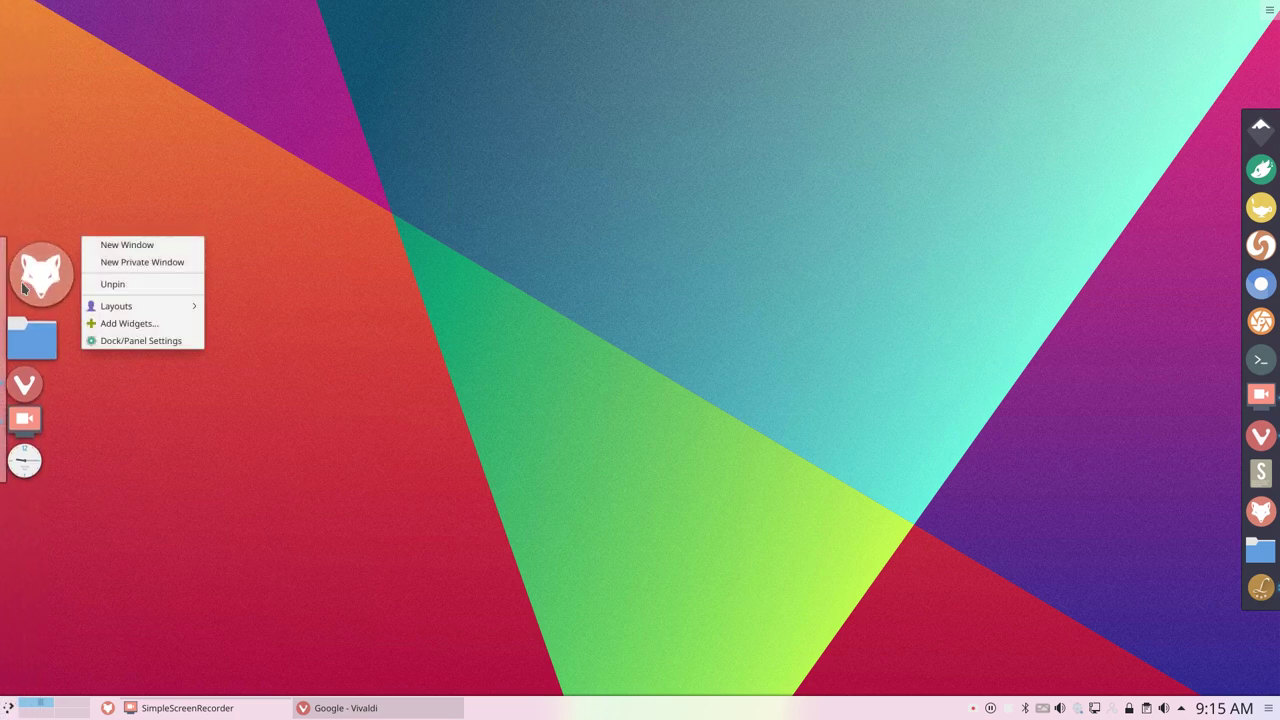
left_click(130, 340)
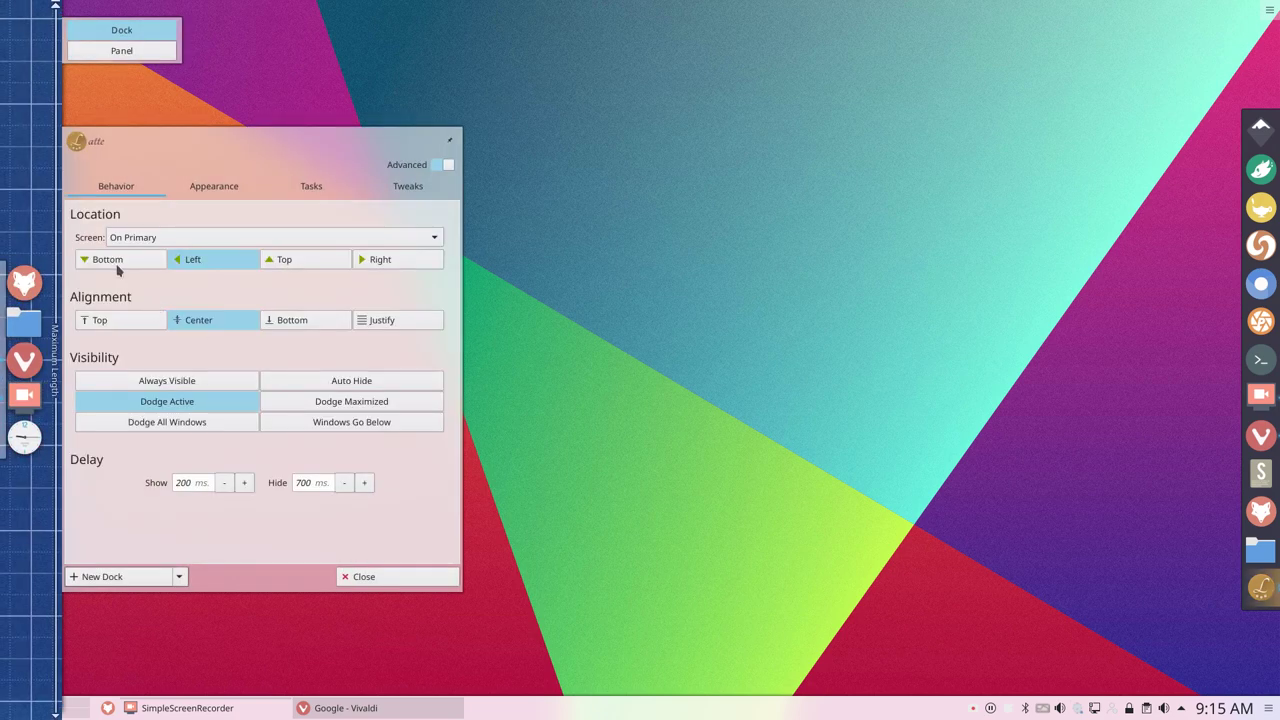
left_click(118, 261)
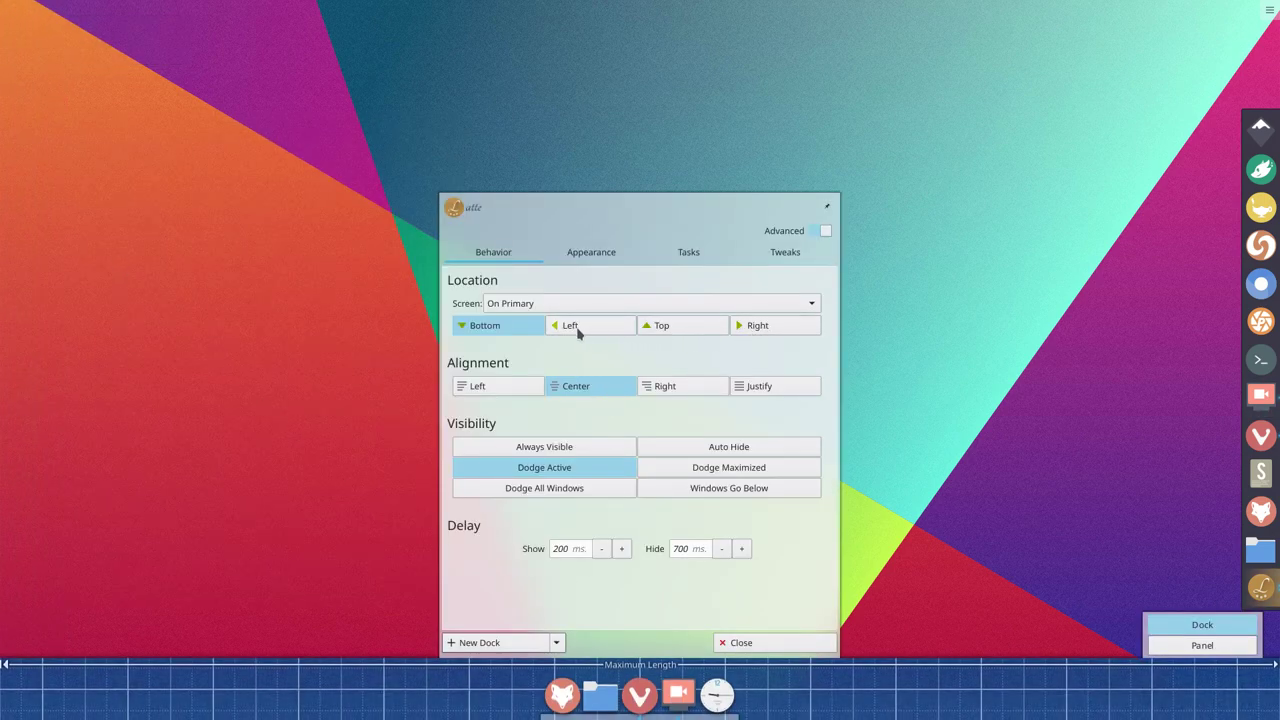
left_click(670, 330)
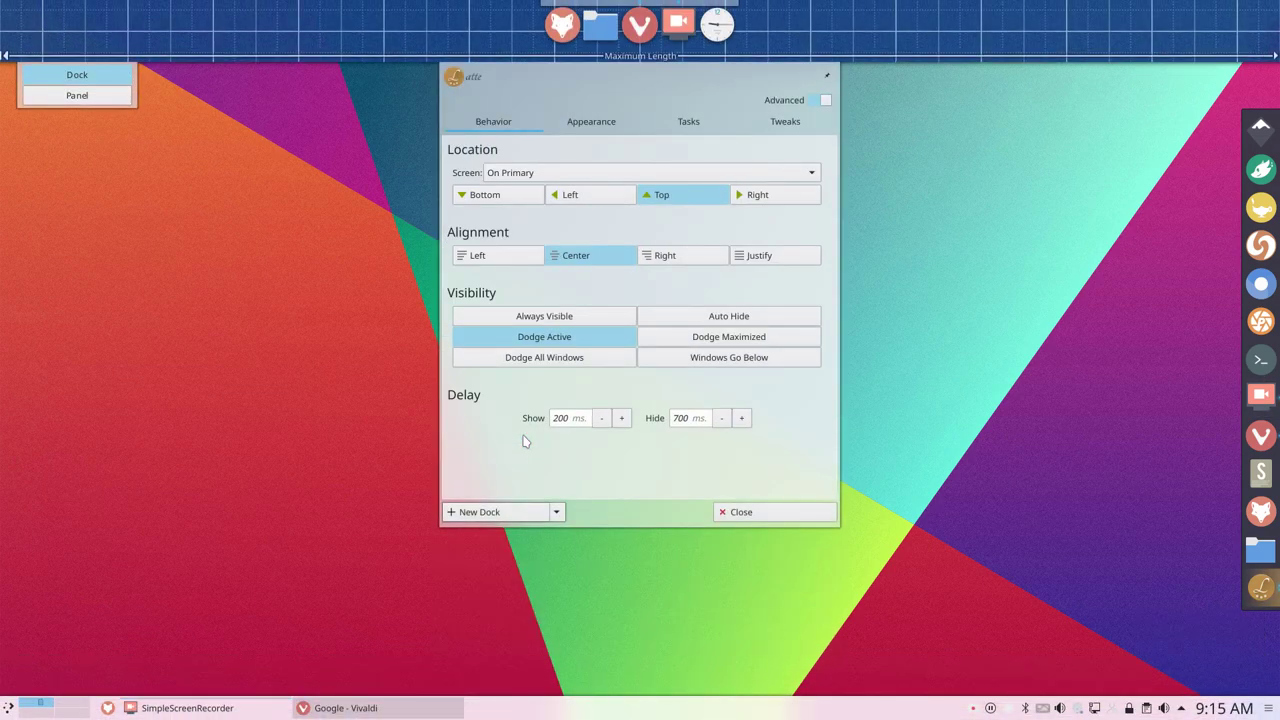
Try the Left, Center, Right and Justify alignments for the dock and return it to Center.
left_click(485, 259)
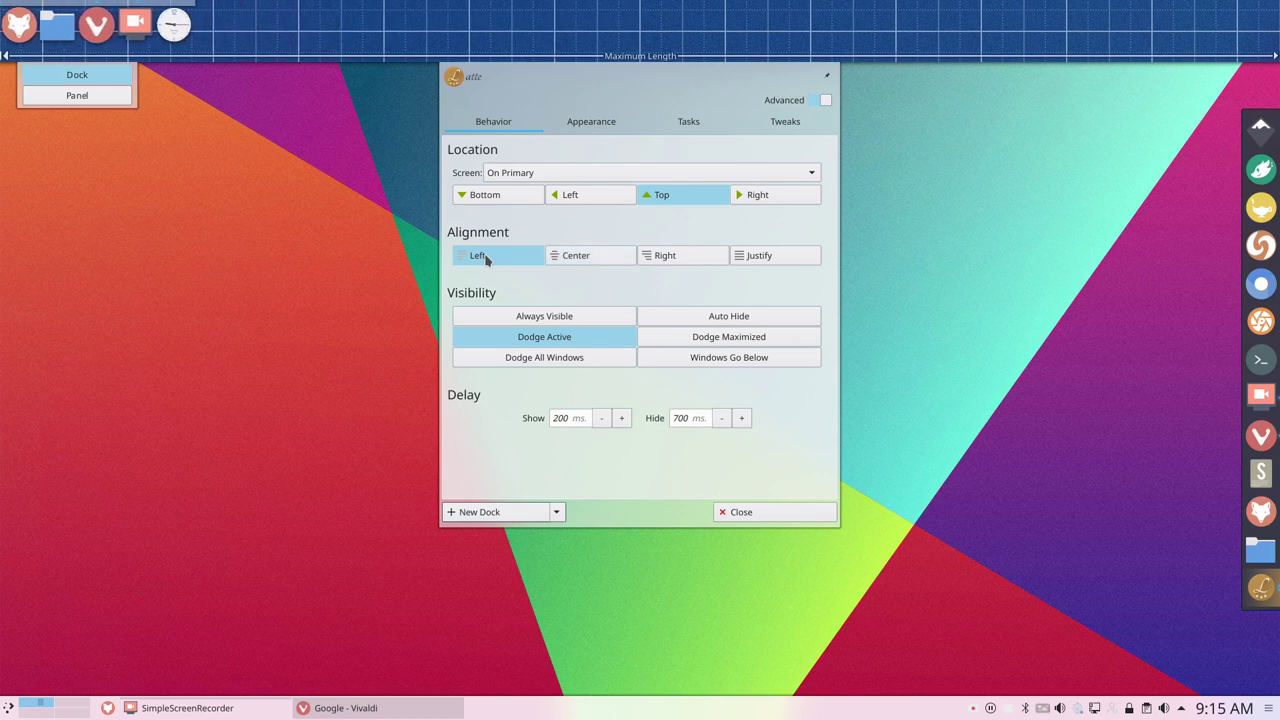
left_click(587, 262)
left_click(677, 257)
left_click(757, 257)
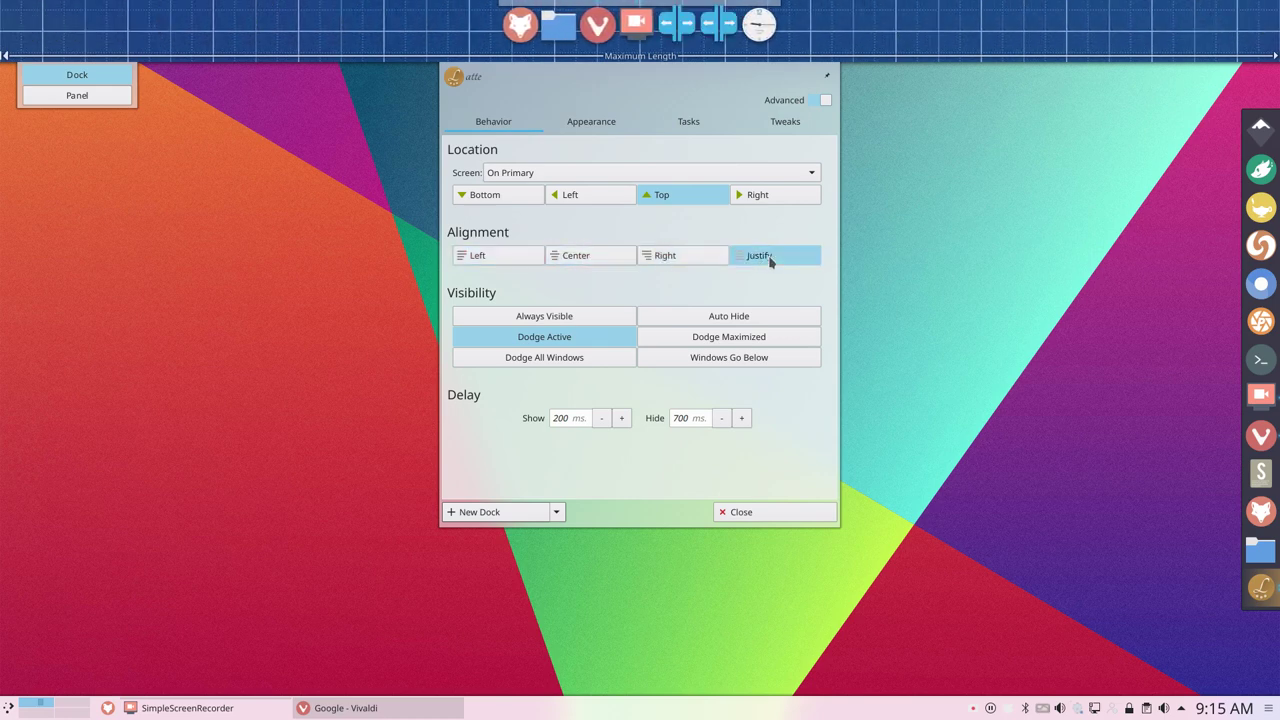
left_click(580, 257)
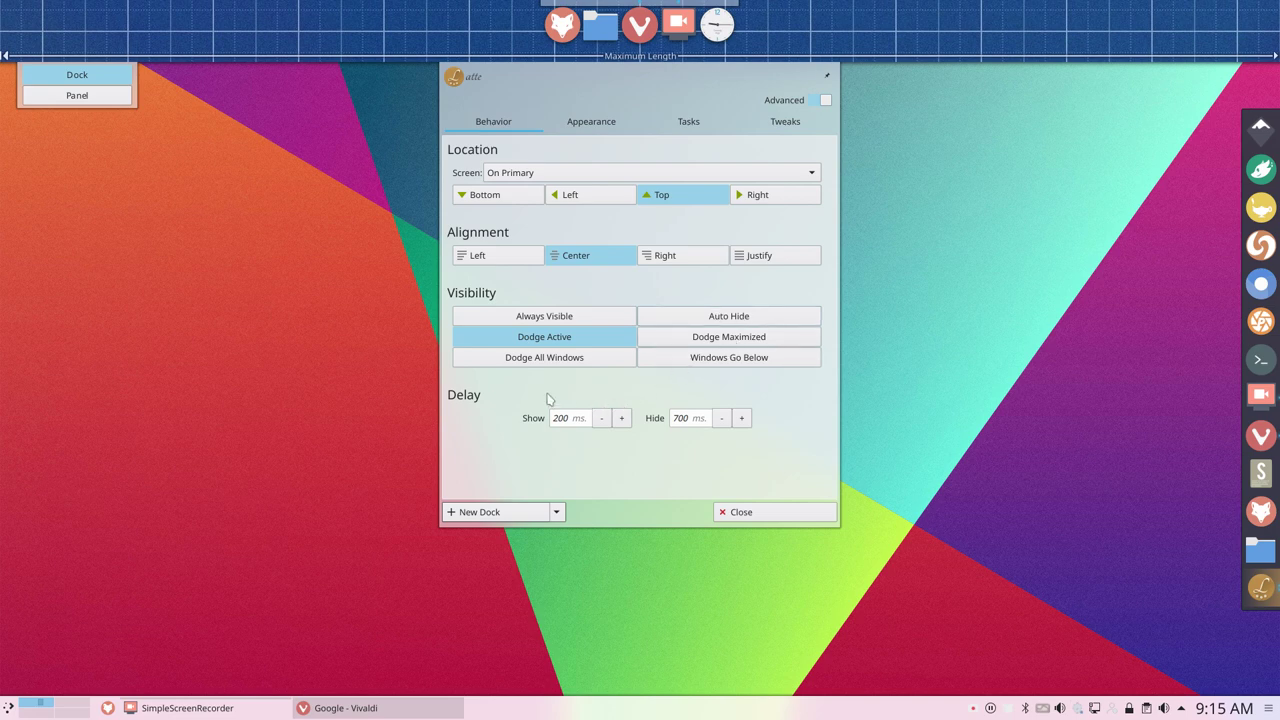
Check the available screens for the dock and set the applet size to 48 px in the Appearance settings.
left_click(573, 175)
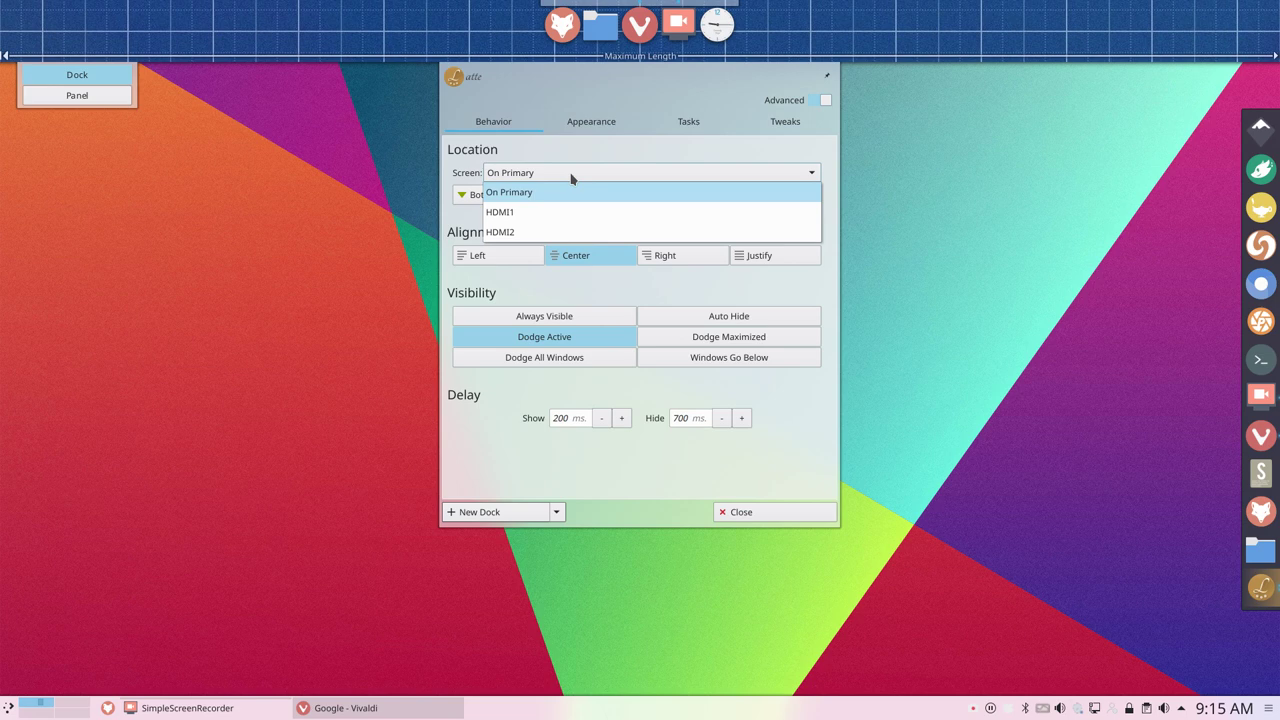
left_click(589, 124)
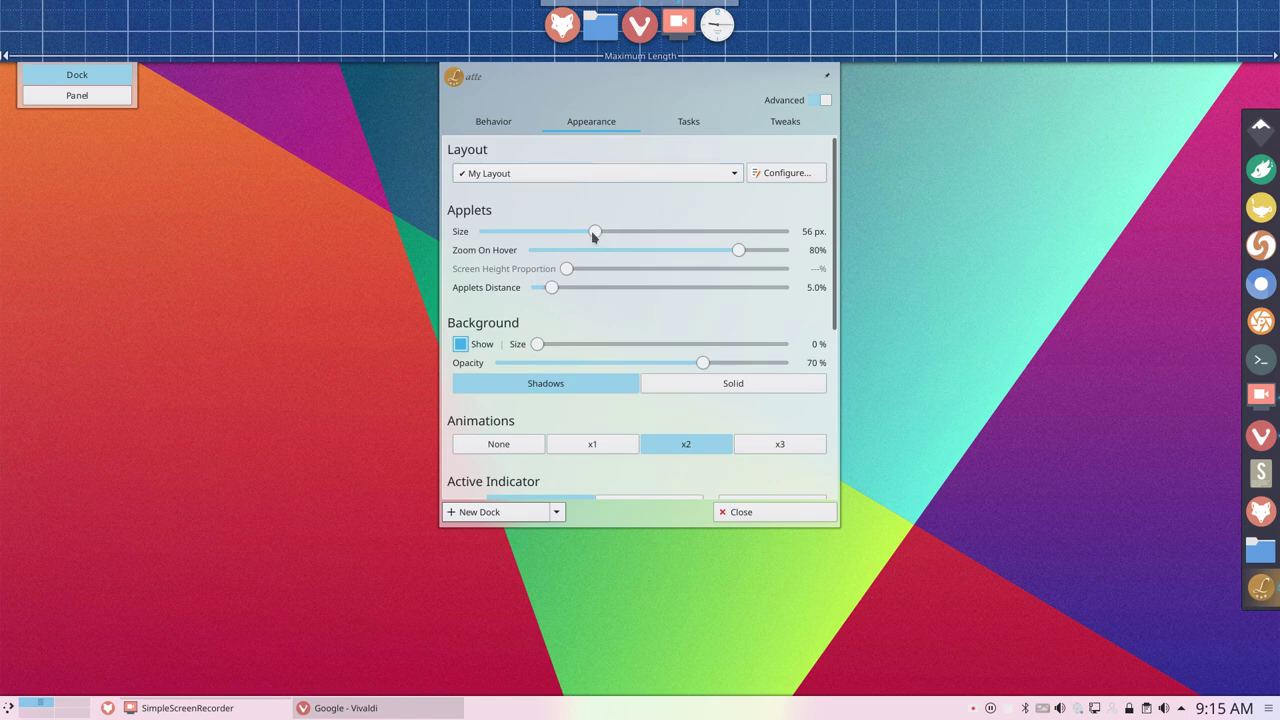
left_click_drag(593, 233, 577, 237)
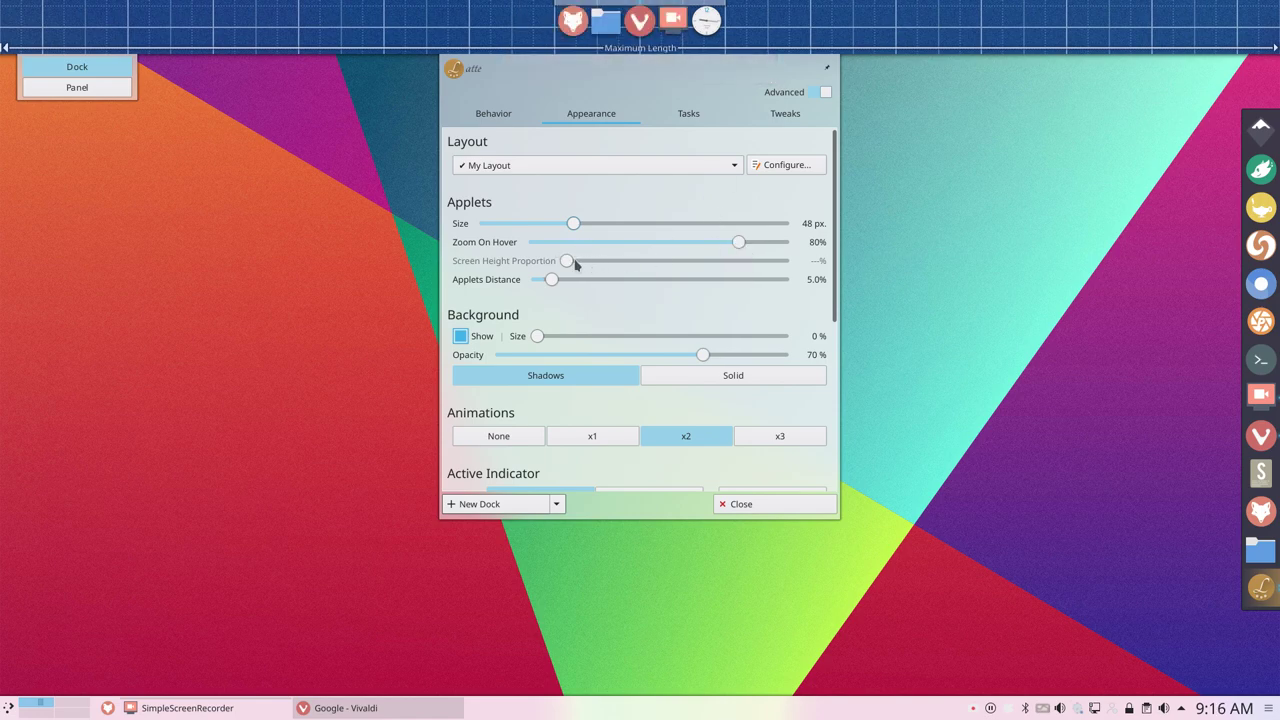
mouse_move(551, 280)
left_mouse_down()
mouse_move(563, 282)
mouse_move(551, 280)
left_mouse_up()
Switch the dock's background off and on again, and set its size to 100 % and opacity to 75 %.
left_click(460, 337)
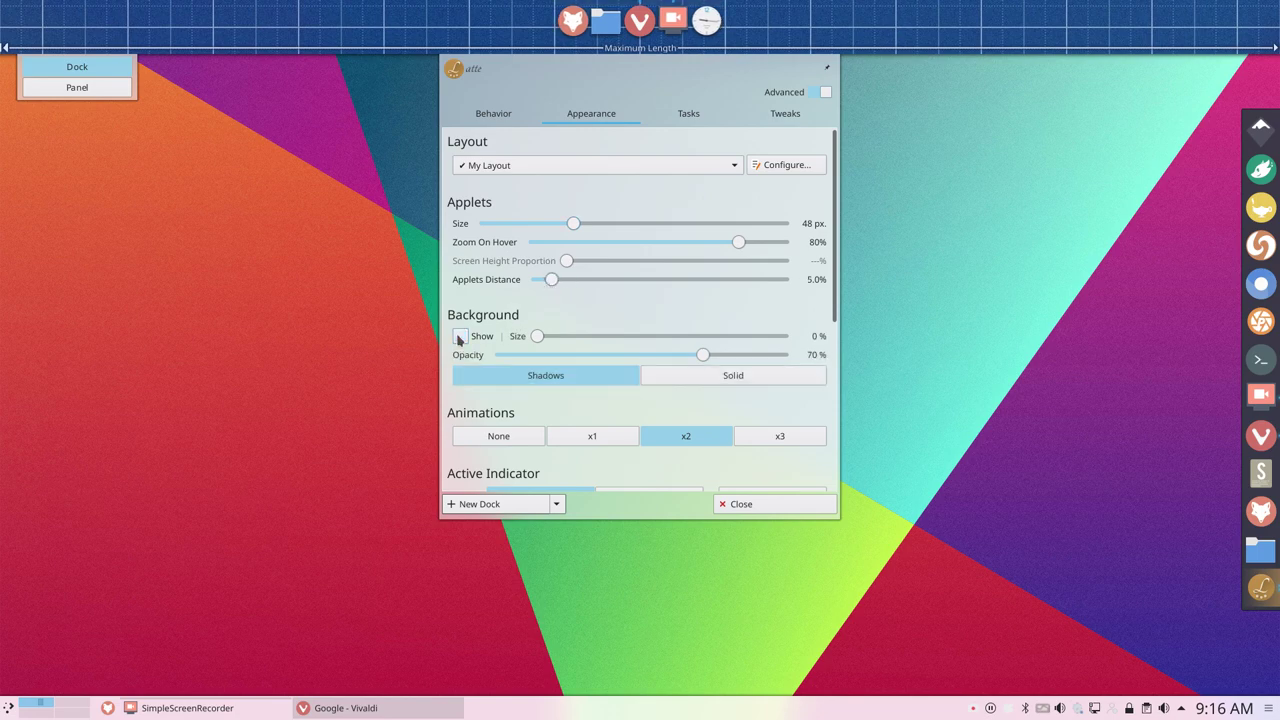
left_click(460, 337)
left_click_drag(537, 337, 838, 334)
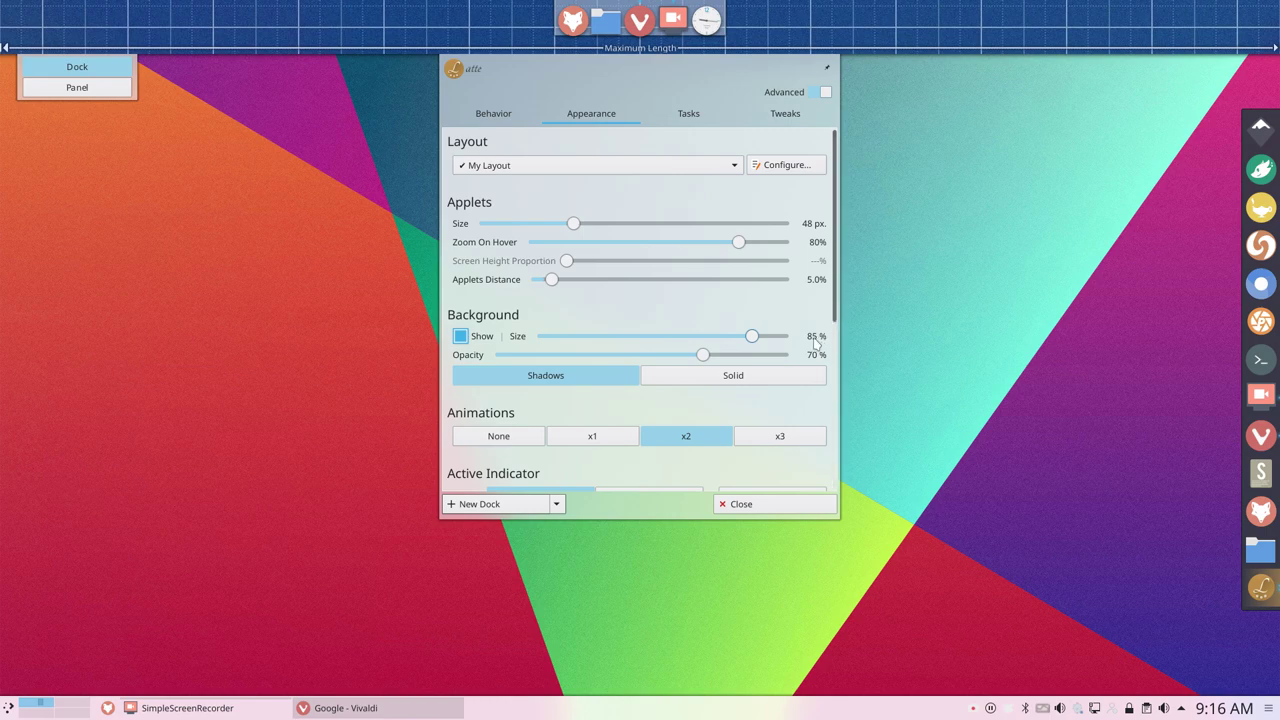
left_click_drag(750, 338, 787, 338)
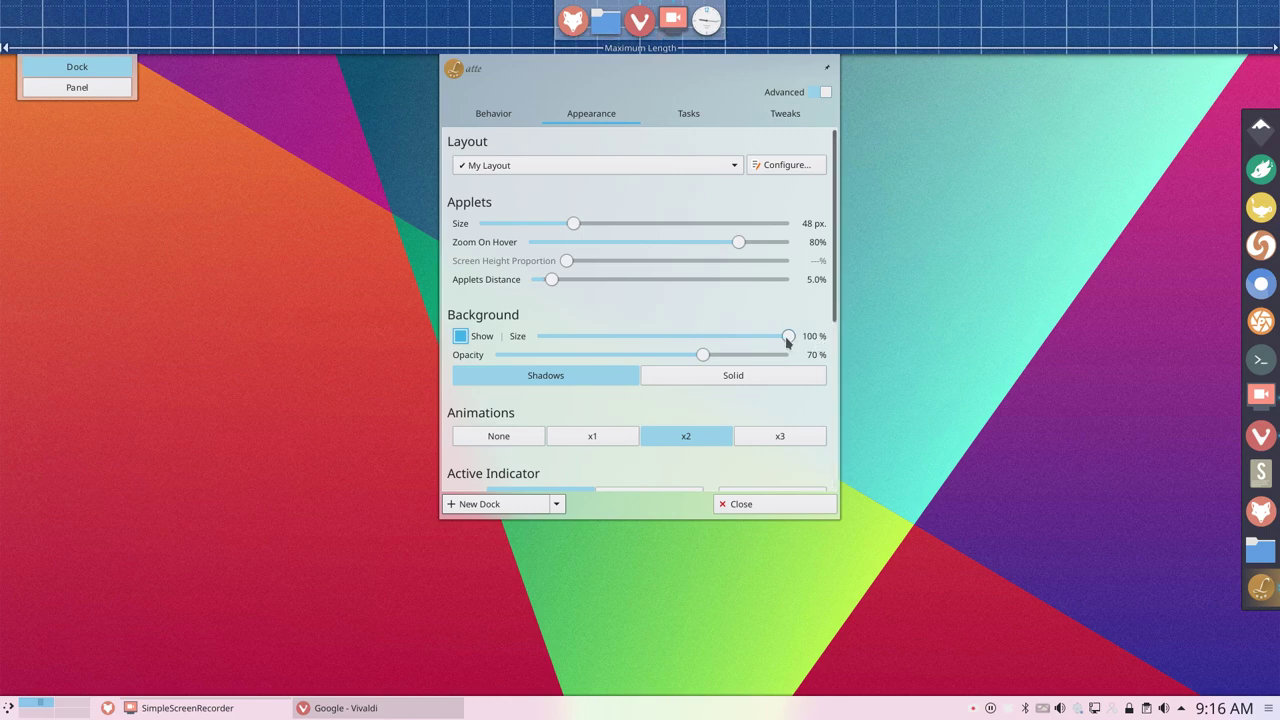
mouse_move(704, 356)
left_mouse_down()
mouse_move(591, 362)
mouse_move(717, 358)
left_mouse_up()
Try the Solid and Shadows background options and a background size of 0 %, restoring Shadows only and 100 %.
left_click(716, 375)
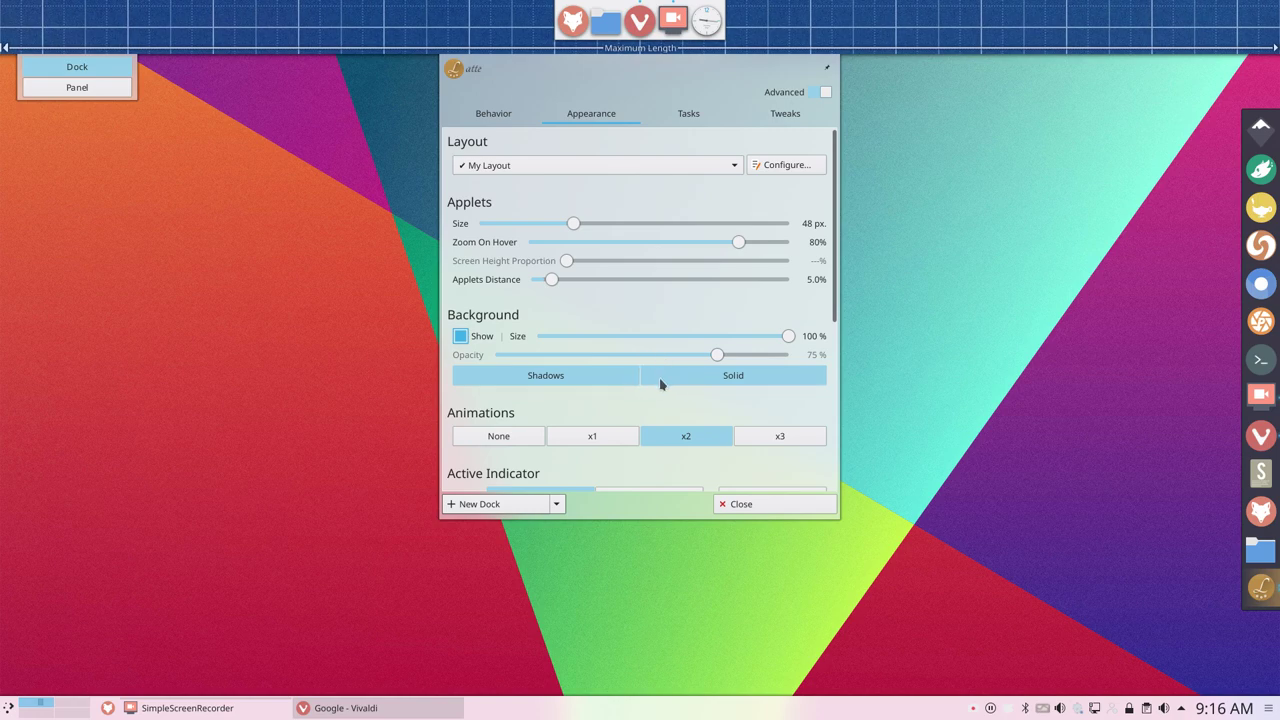
left_click(587, 376)
left_click(587, 376)
left_click(587, 376)
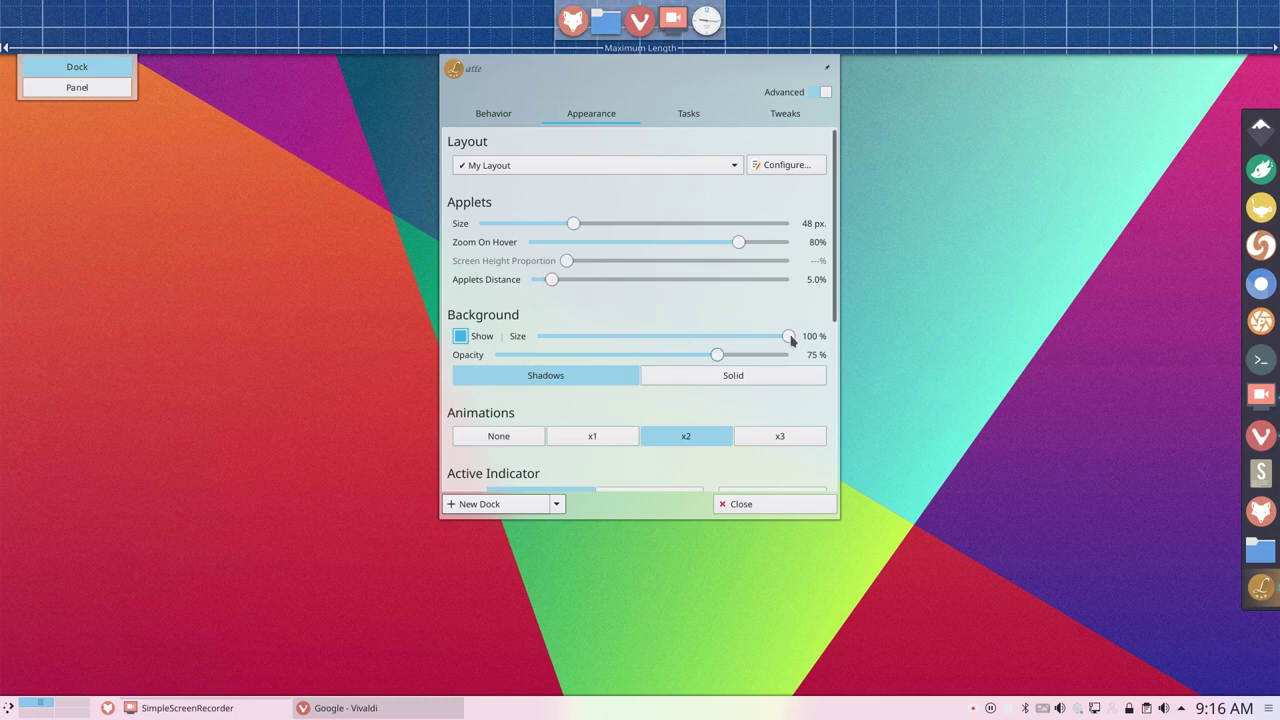
left_click_drag(789, 337, 543, 339)
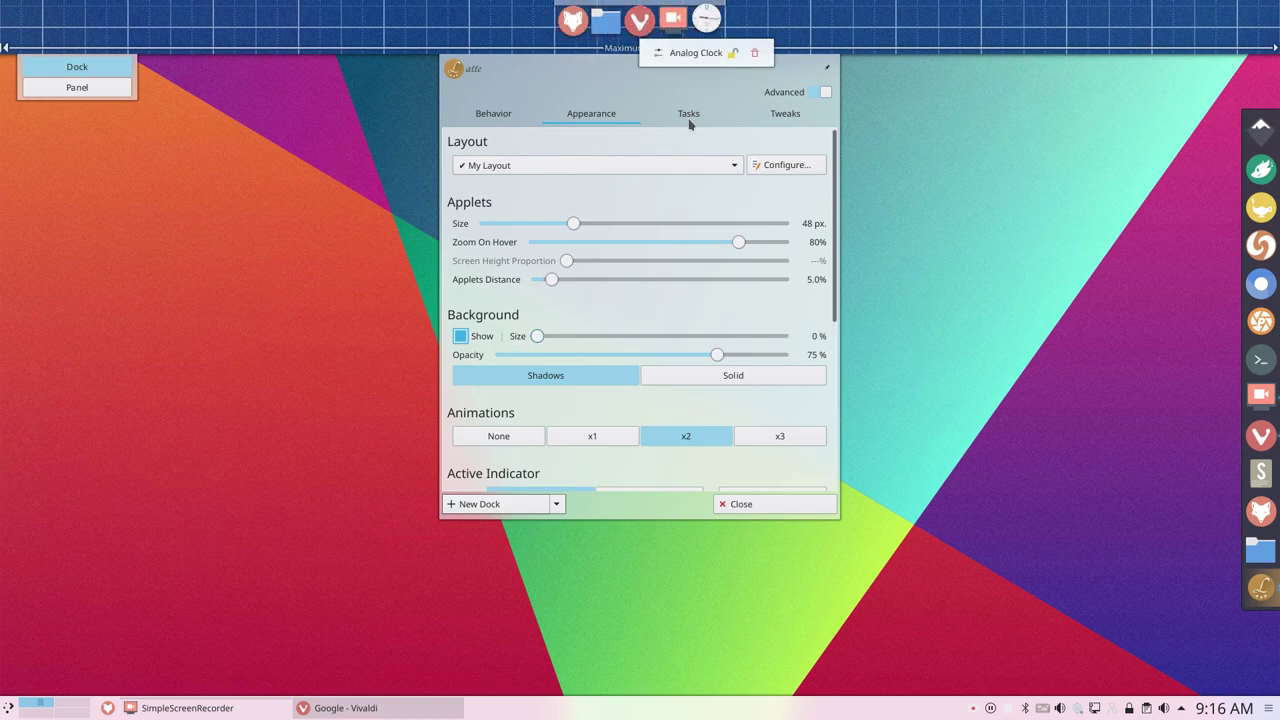
left_click_drag(537, 336, 791, 343)
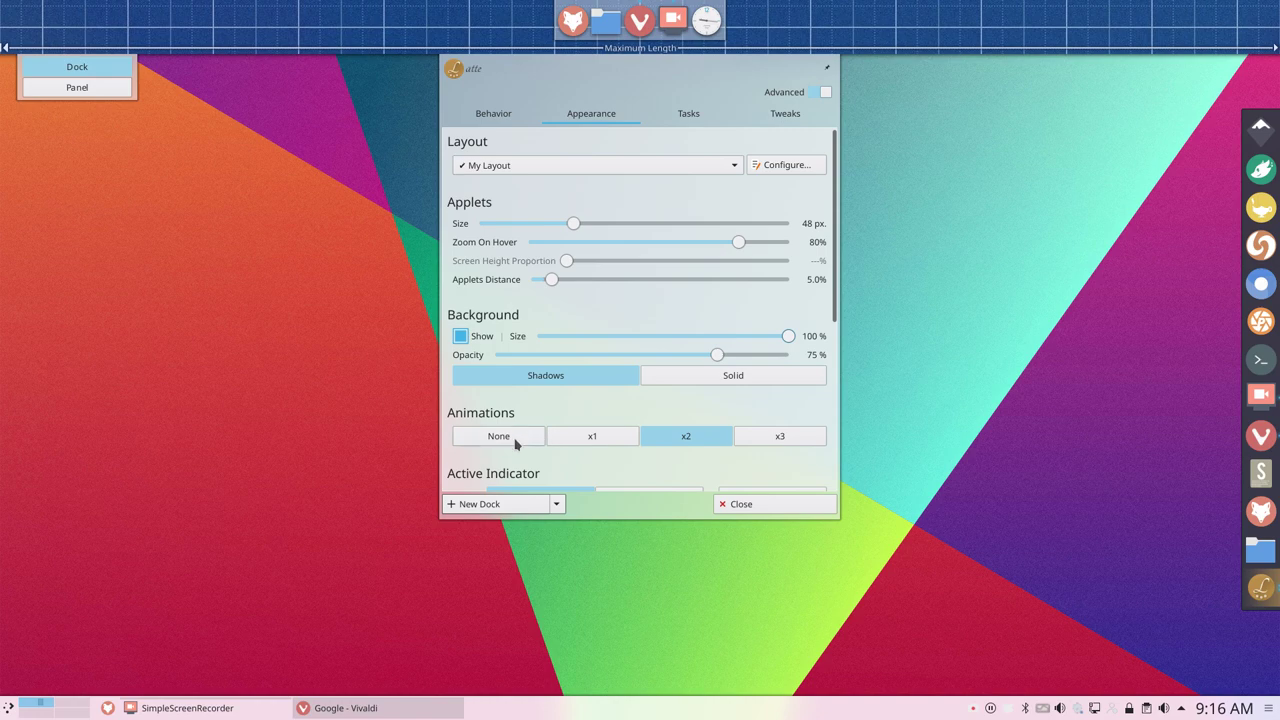
Try the Dot style and the Reverse option for the active indicator, and return to the Line style.
scroll(689, 477, "down", 2)
scroll(689, 475, "down", 1)
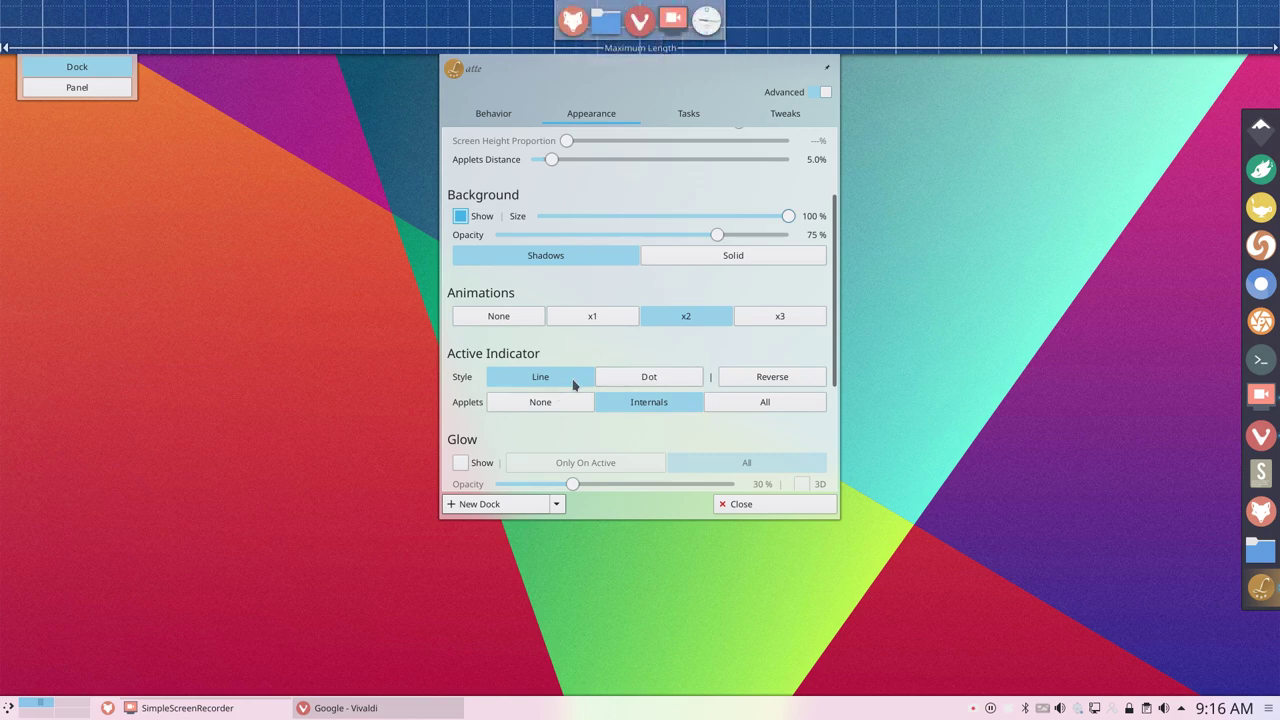
left_click(648, 376)
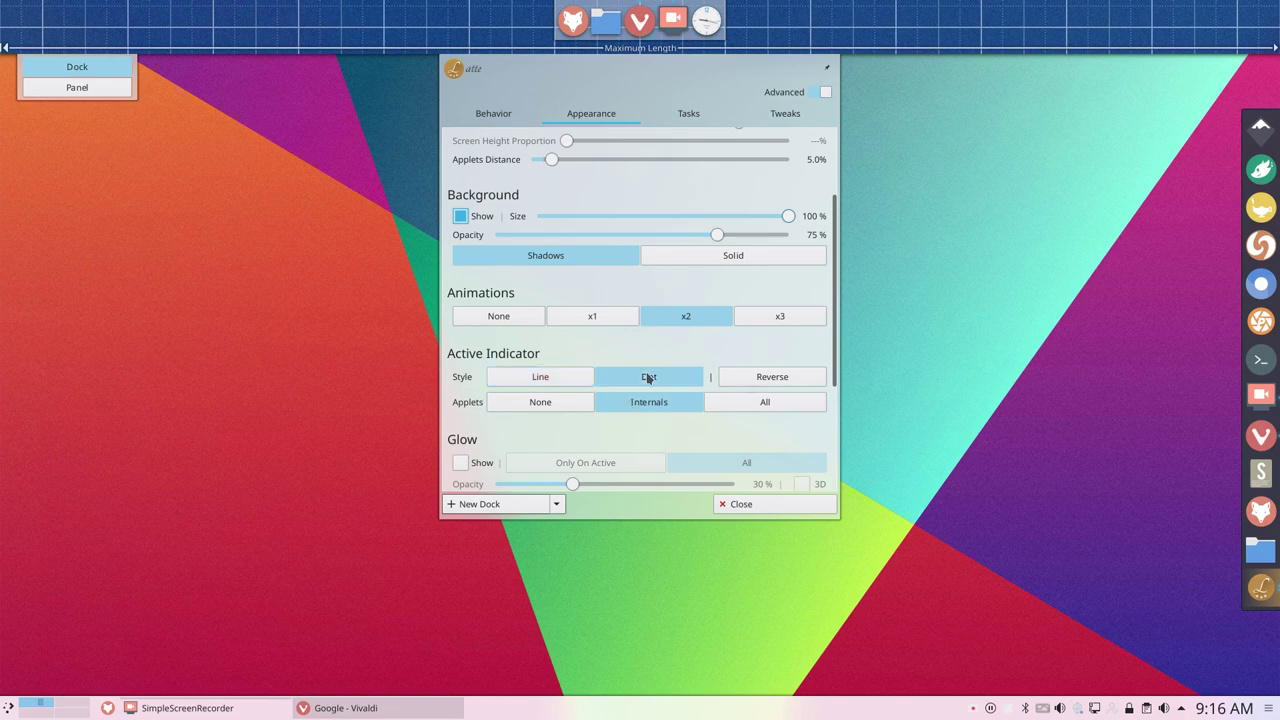
left_click(566, 378)
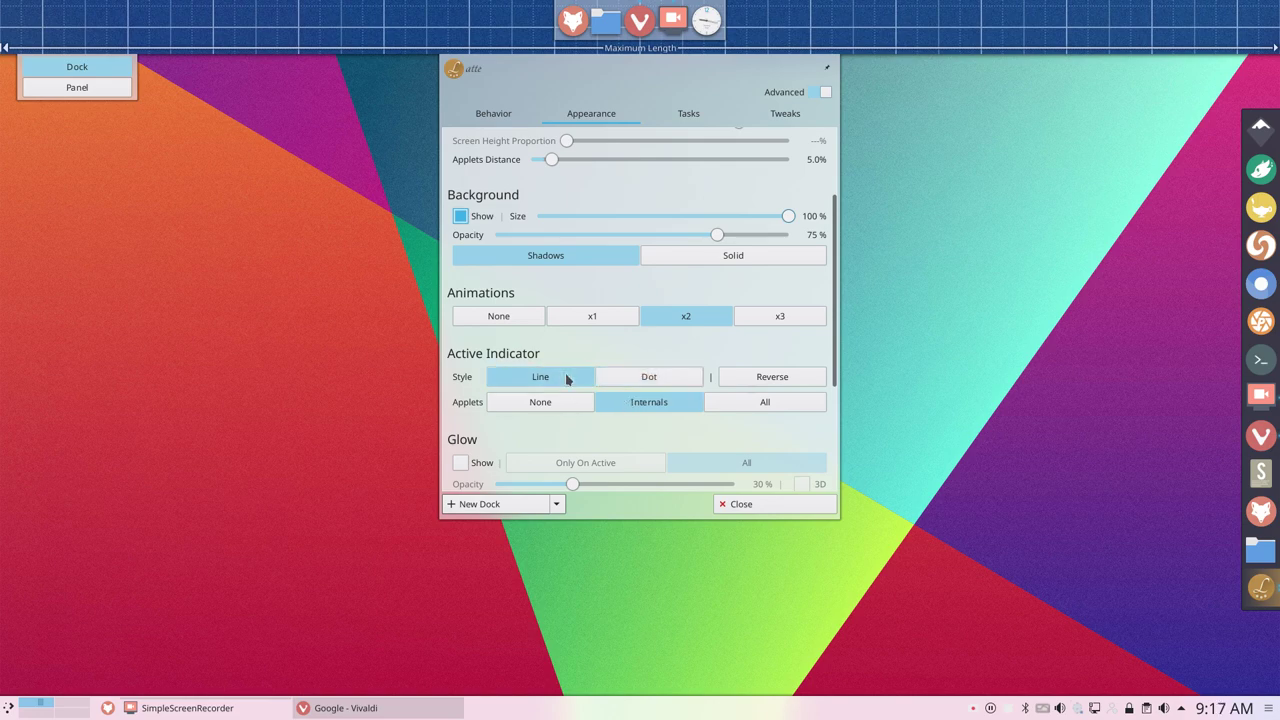
left_click(630, 377)
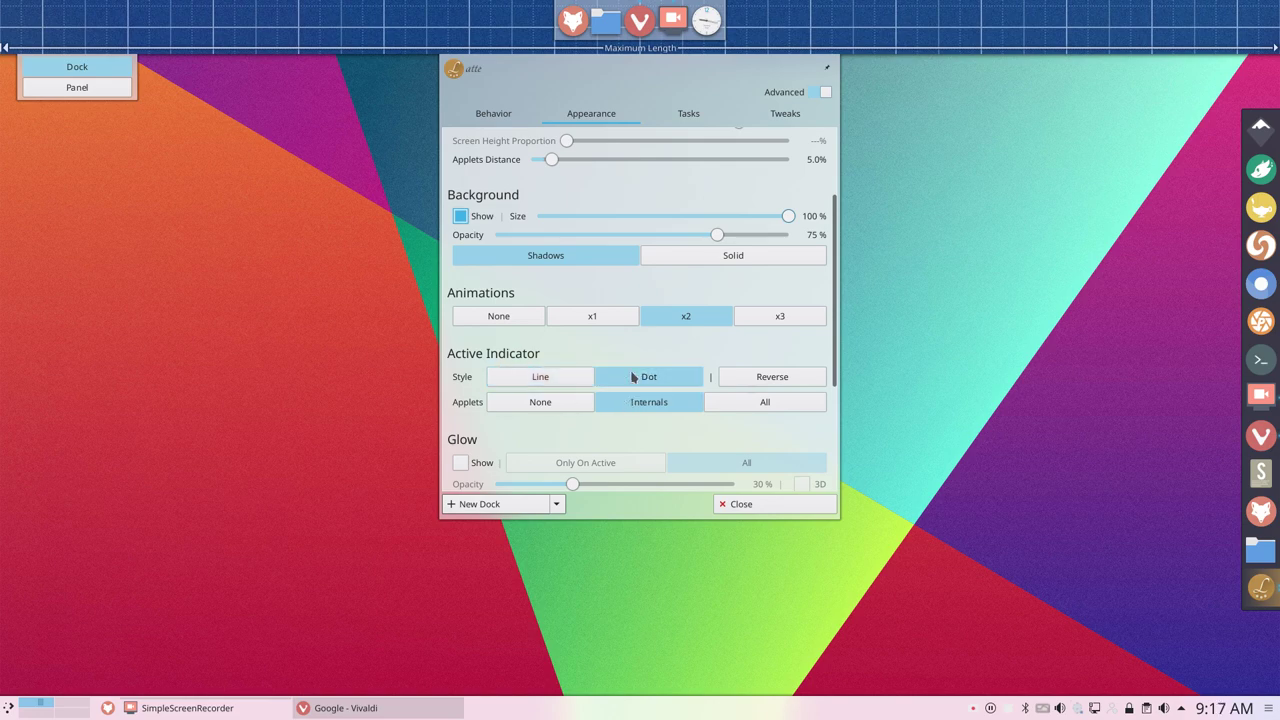
left_click(761, 389)
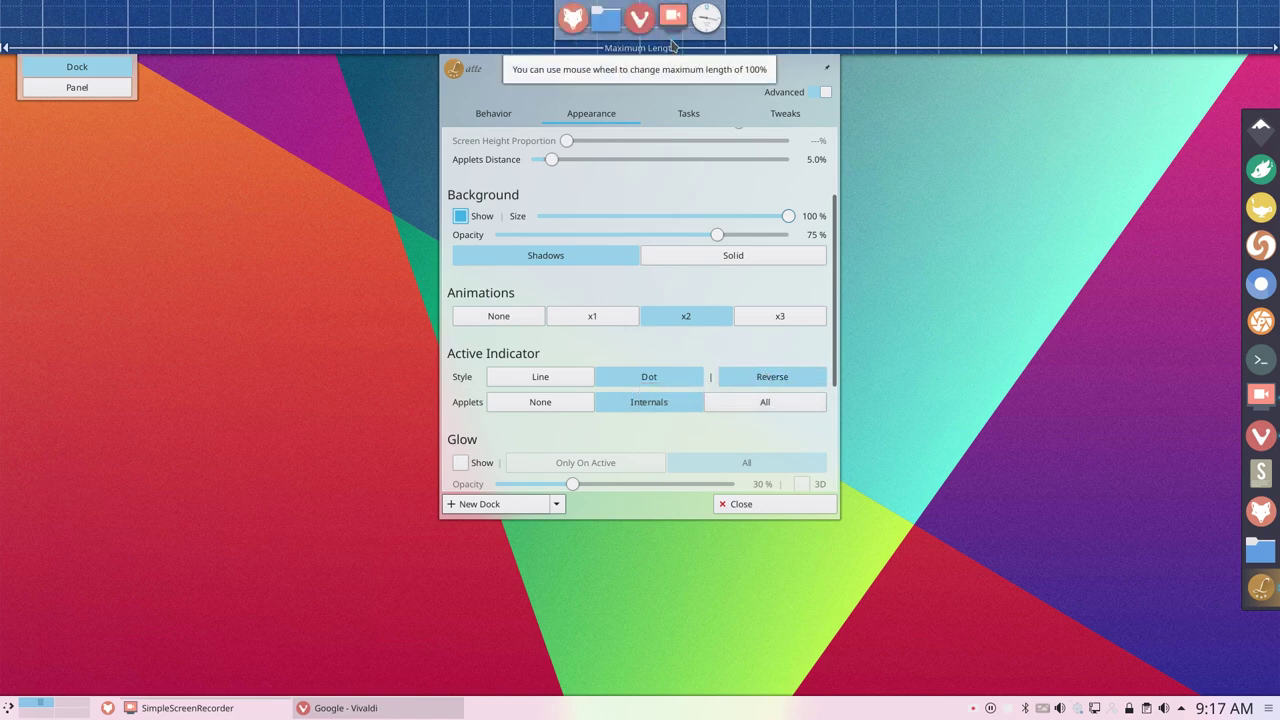
left_click(762, 385)
left_click(563, 379)
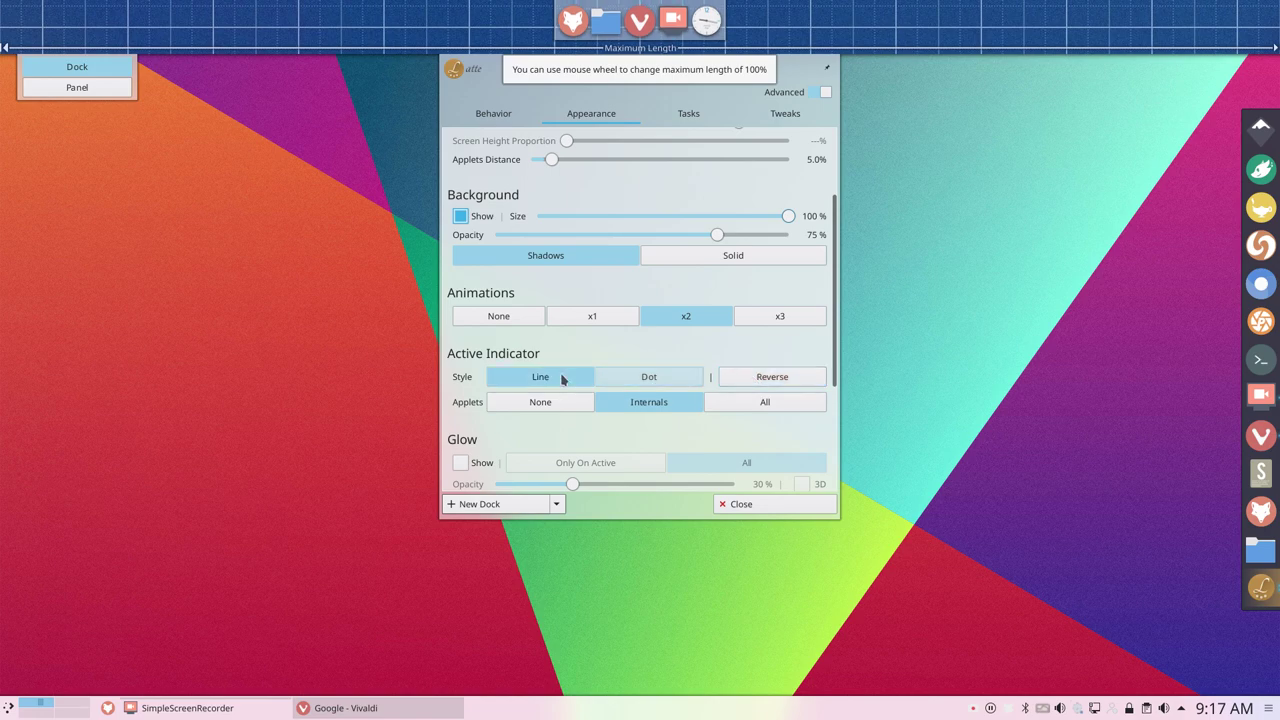
left_click(614, 376)
left_click(578, 376)
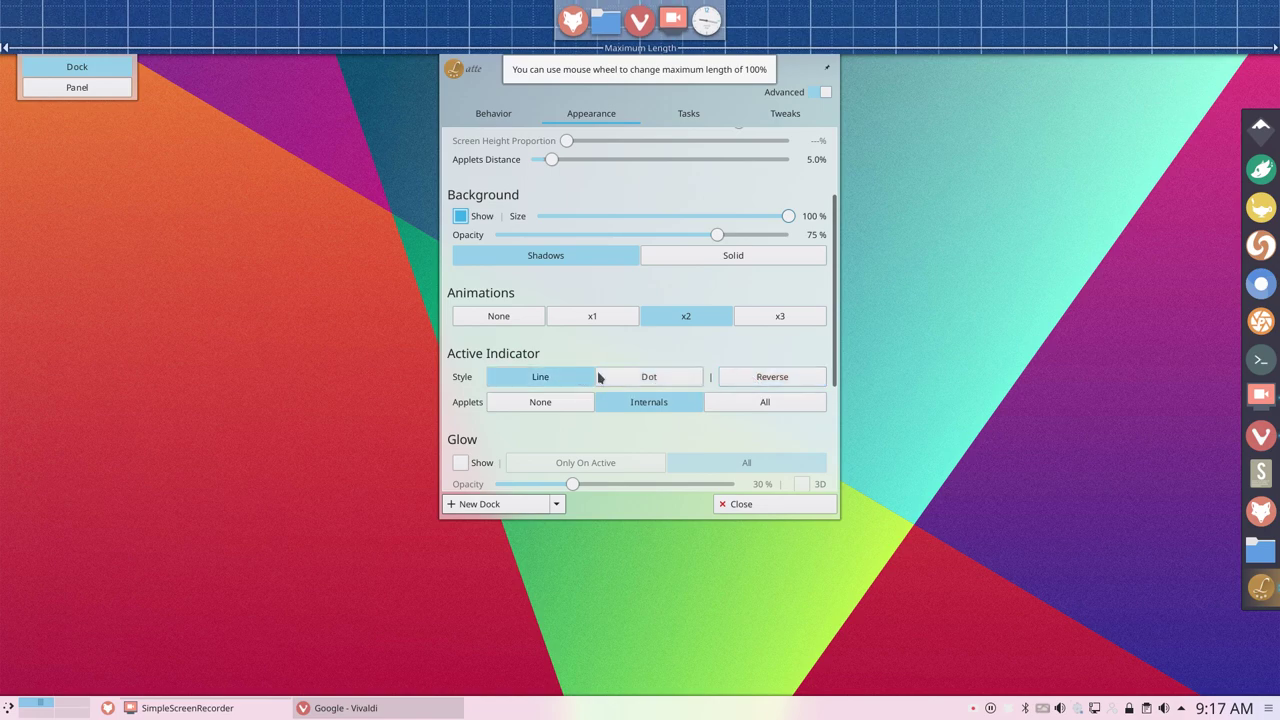
left_click(626, 377)
left_click(571, 379)
Try the Glow effect for the active indicator by showing and hiding it, and leave it off.
scroll(485, 444, "down", 2)
left_click(460, 384)
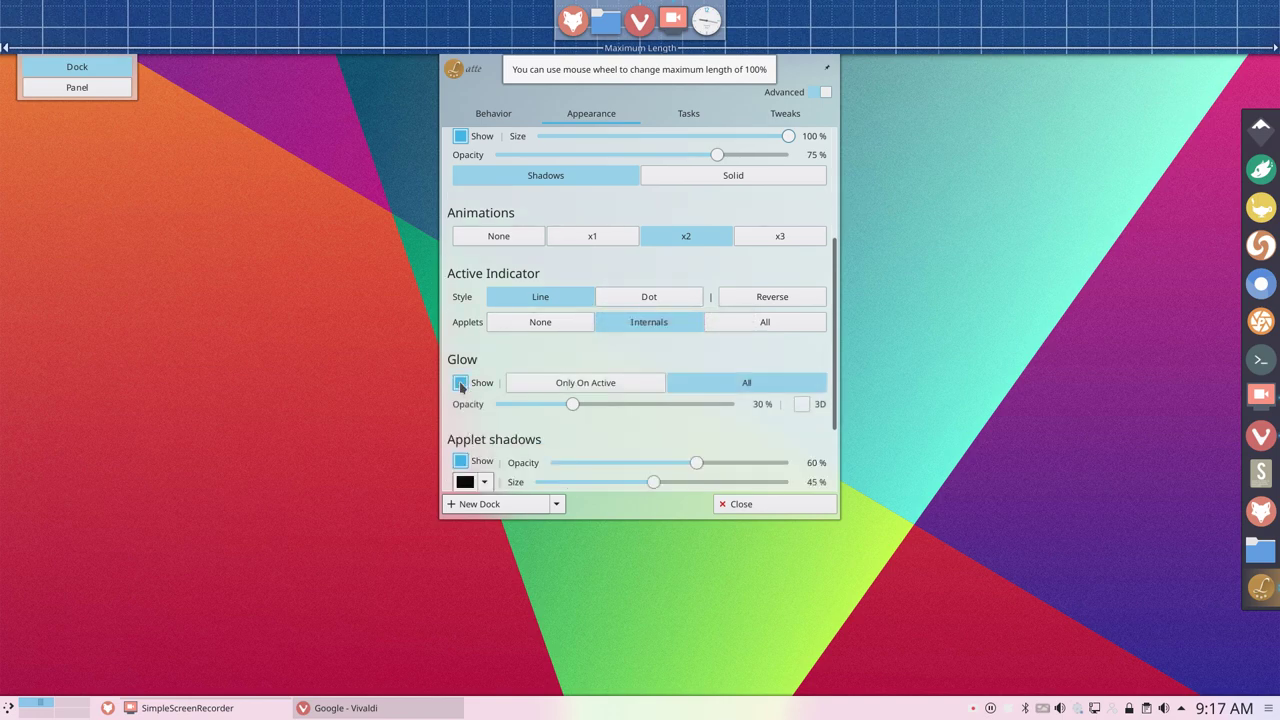
left_click(460, 384)
left_click(460, 384)
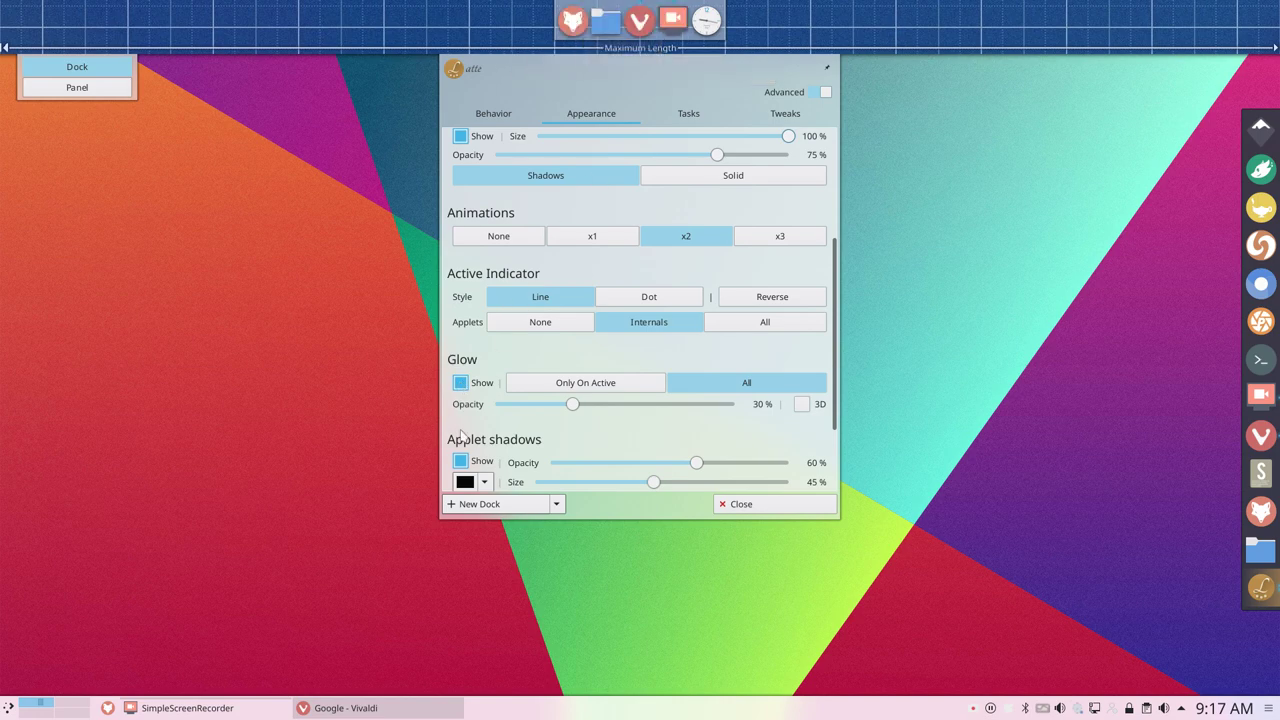
left_click(461, 384)
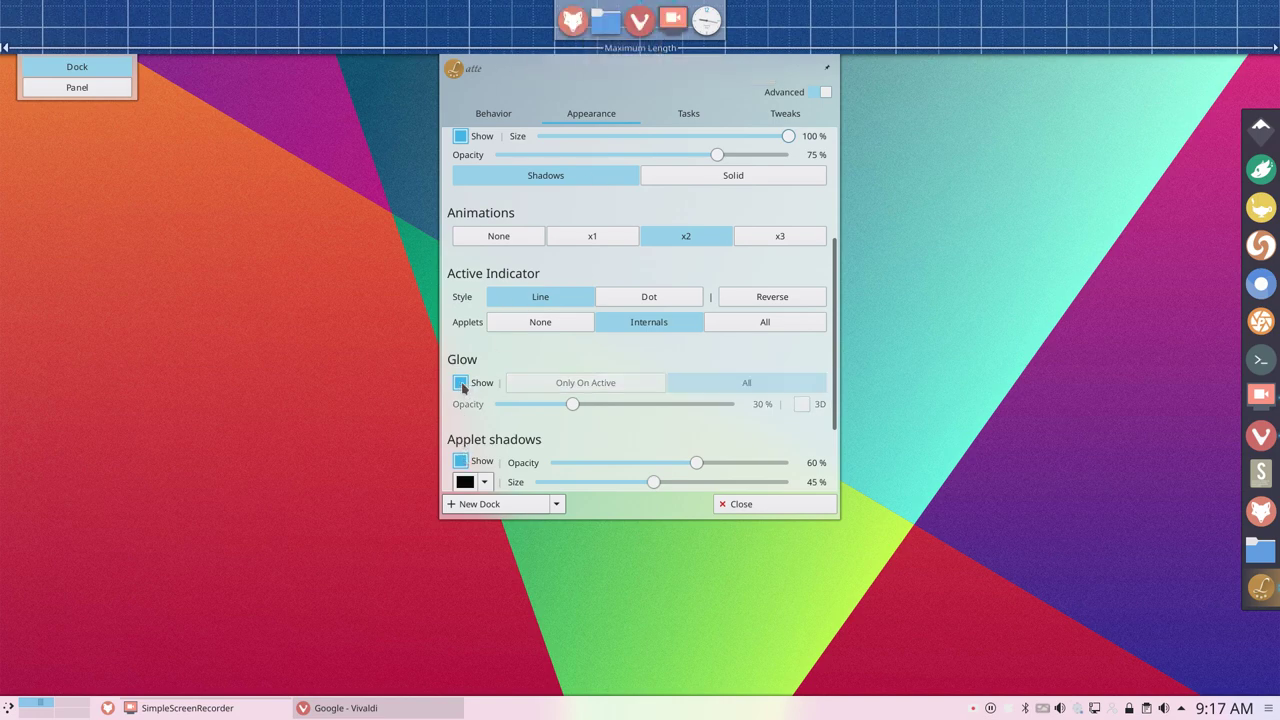
Toggle the applet shadows, leave them shown, and set both their opacity and size to 50 %.
scroll(529, 445, "down", 2)
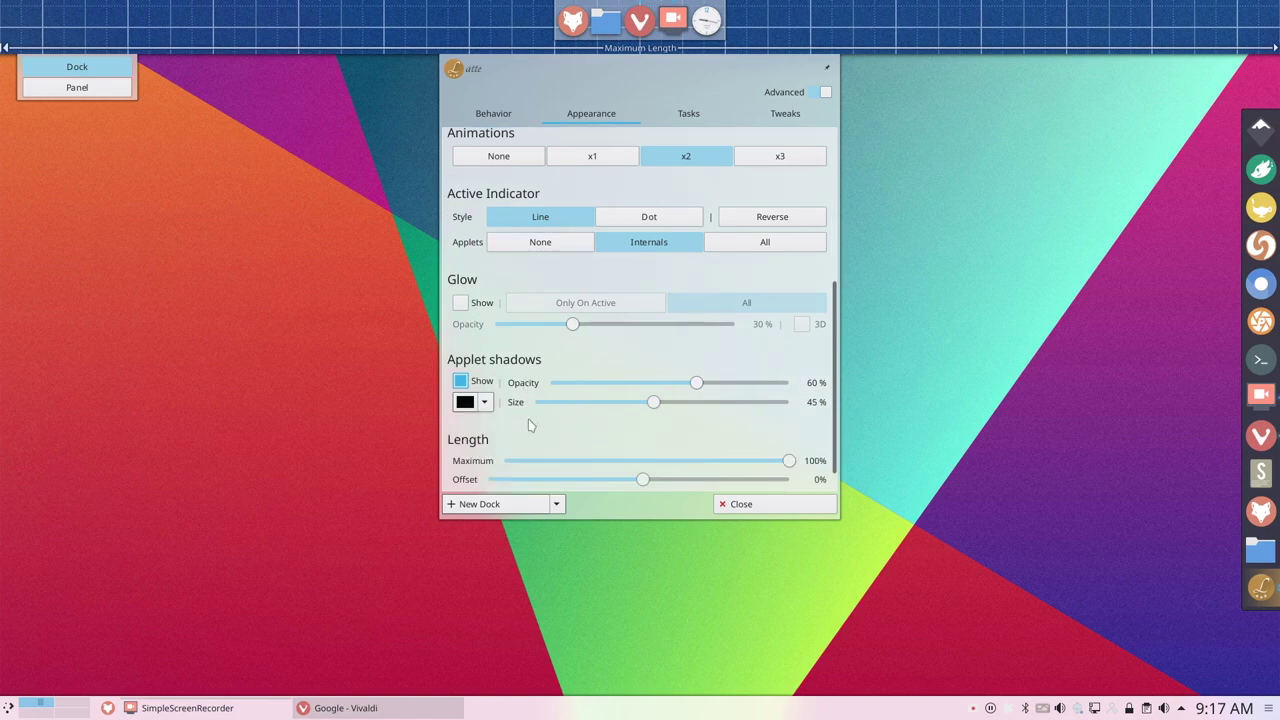
left_click(460, 382)
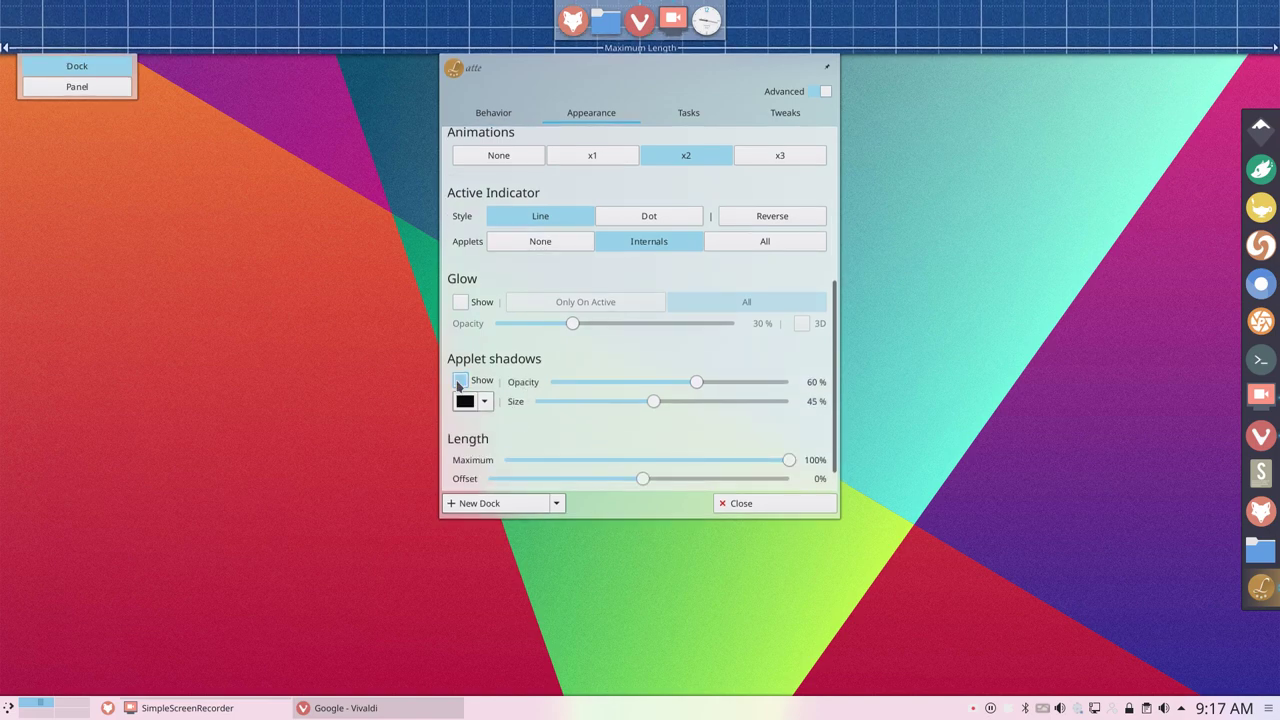
left_click(460, 382)
left_click(460, 382)
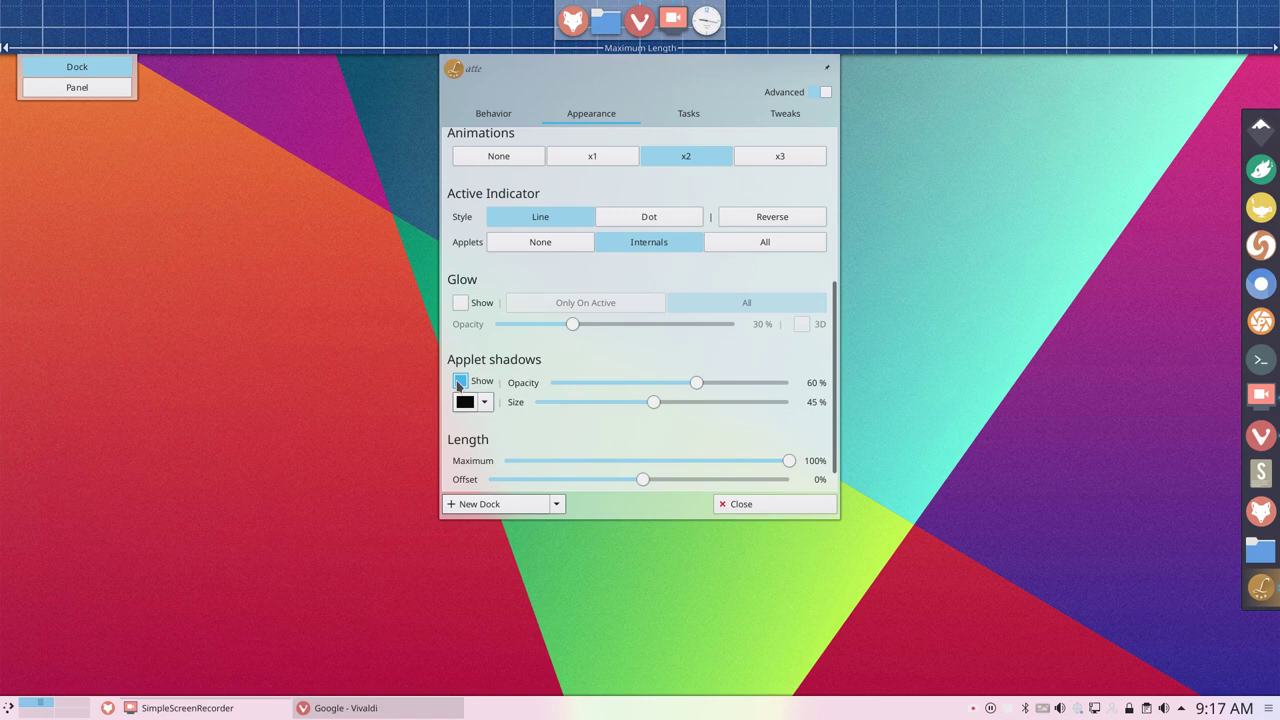
left_click_drag(697, 383, 657, 403)
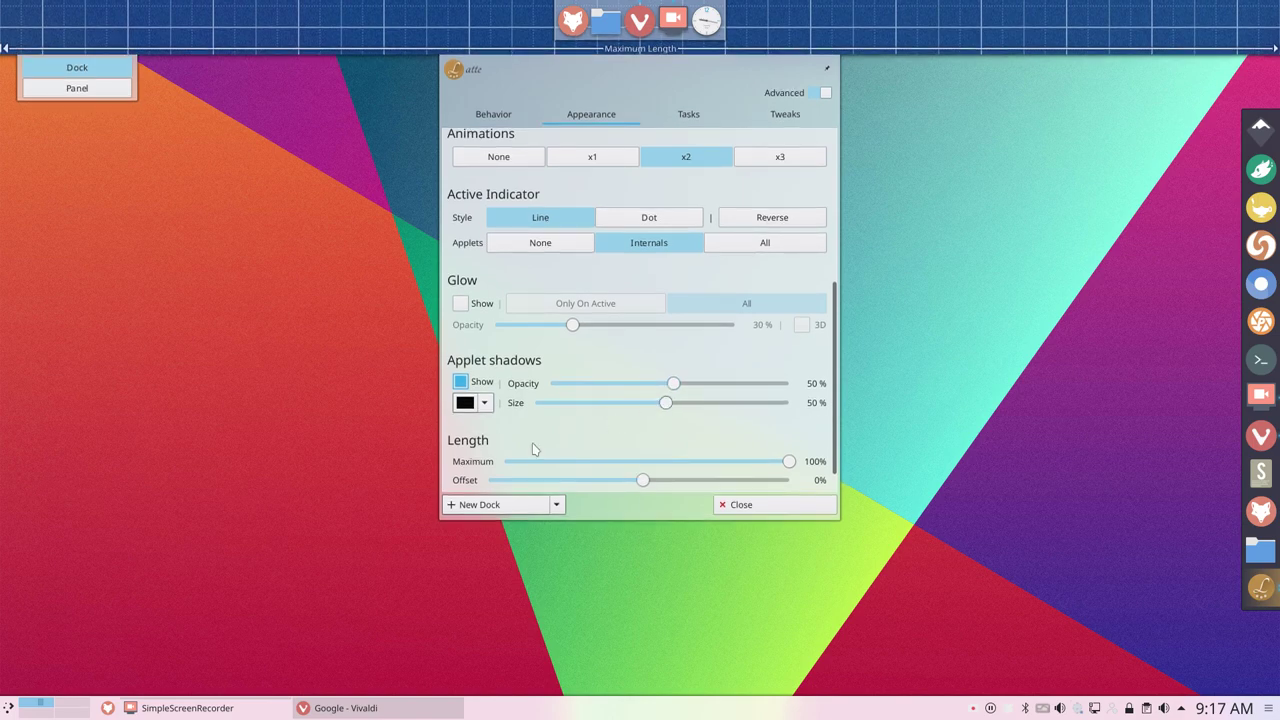
Set the dock's maximum length to 80 % and keep the offset at 0 %.
scroll(533, 450, "down", 1)
mouse_move(789, 432)
left_mouse_down()
mouse_move(560, 434)
mouse_move(790, 435)
left_mouse_up()
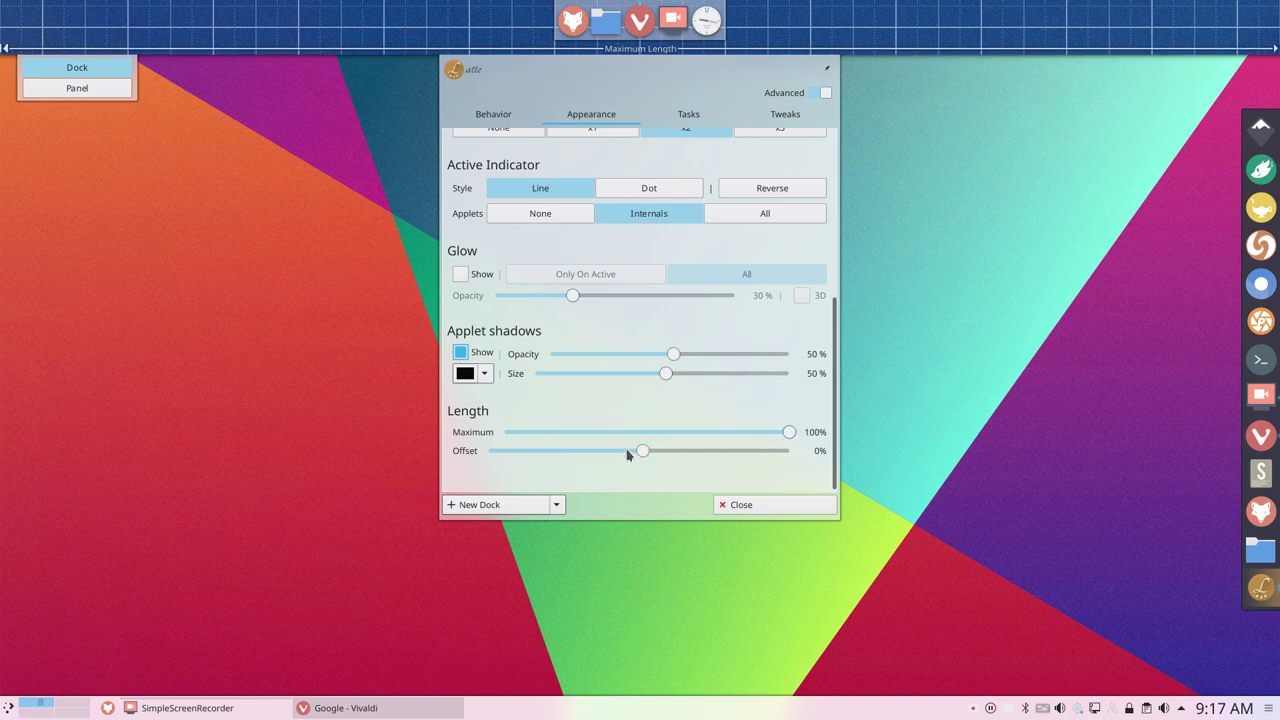
mouse_move(627, 455)
left_mouse_down()
mouse_move(567, 451)
mouse_move(633, 461)
left_mouse_up()
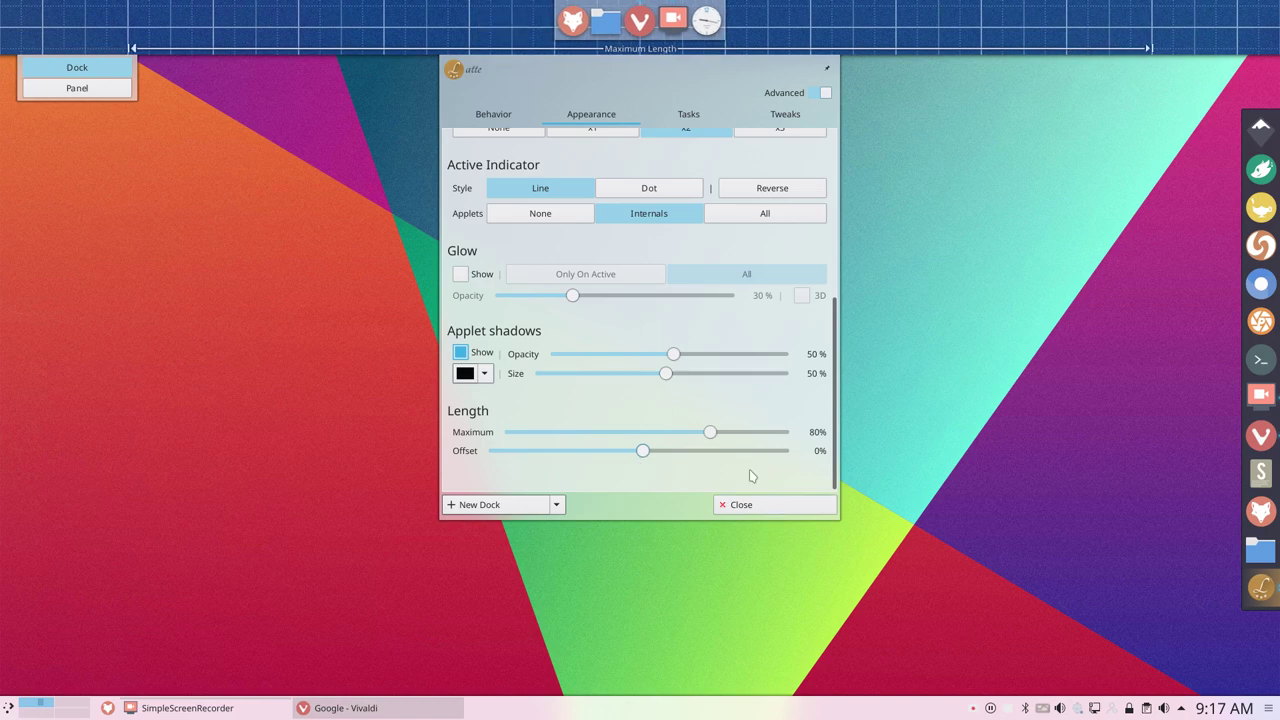
Open the dock's Tasks settings to examine the appearance, interaction and launcher group options.
scroll(743, 195, "up", 5)
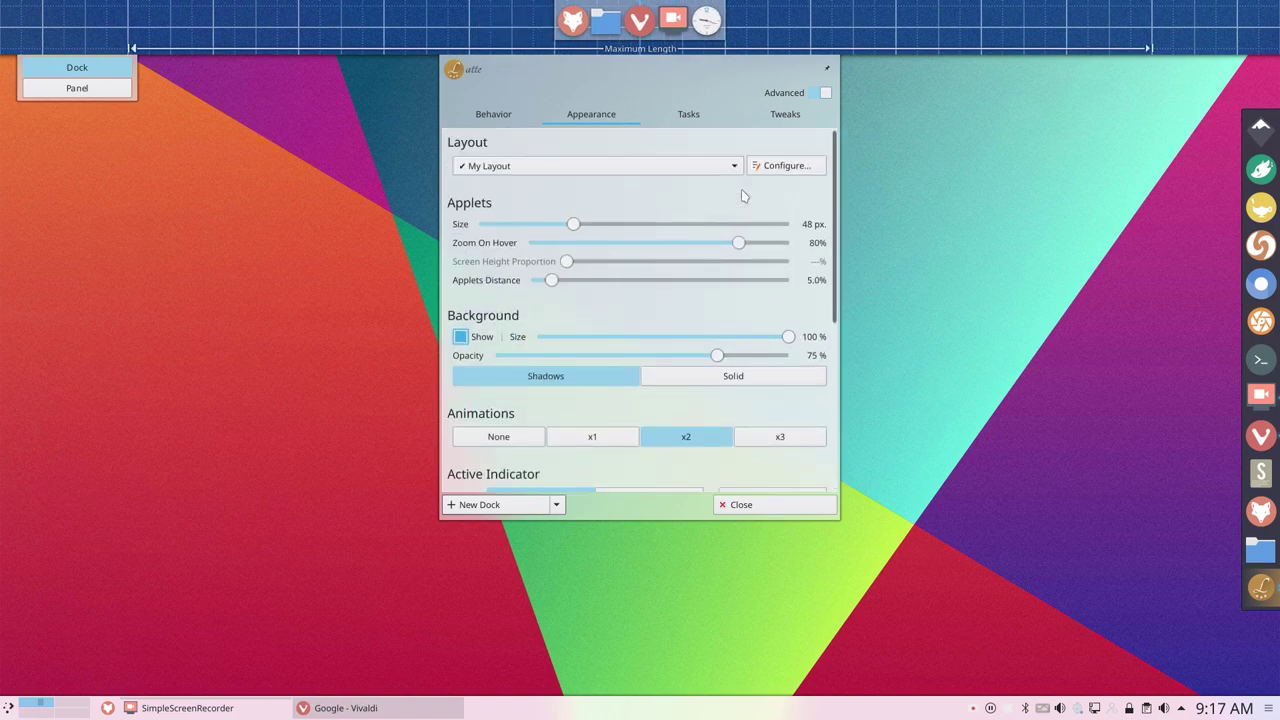
scroll(741, 189, "down", 1)
left_click(690, 115)
scroll(631, 218, "up", 1)
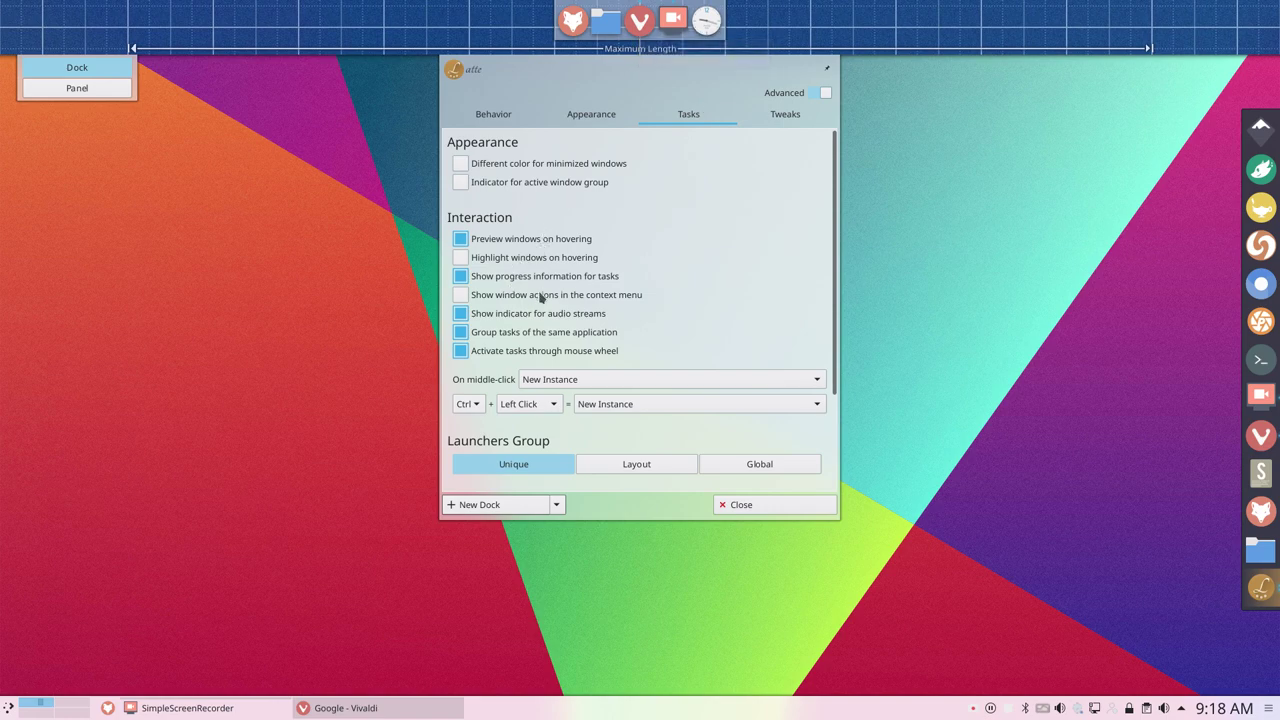
Try the Layout and Global launcher groups, return to Unique, and look over the task filters.
scroll(540, 297, "down", 2)
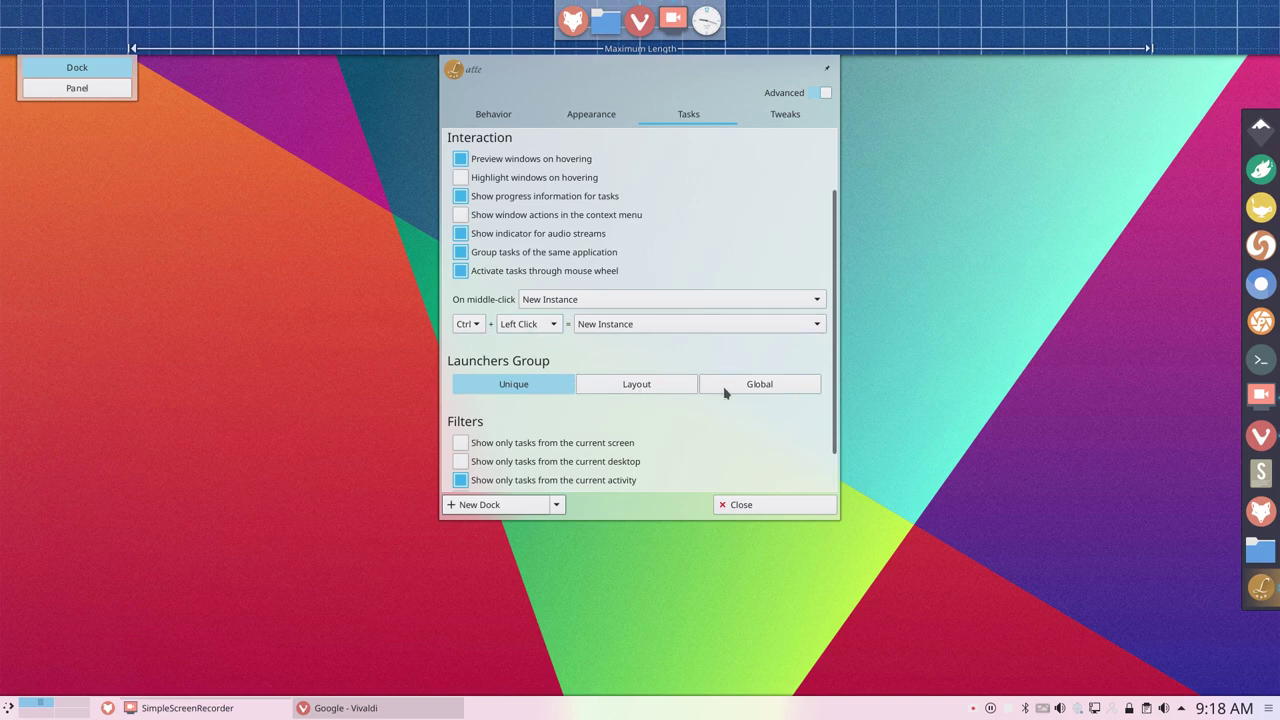
left_click(644, 395)
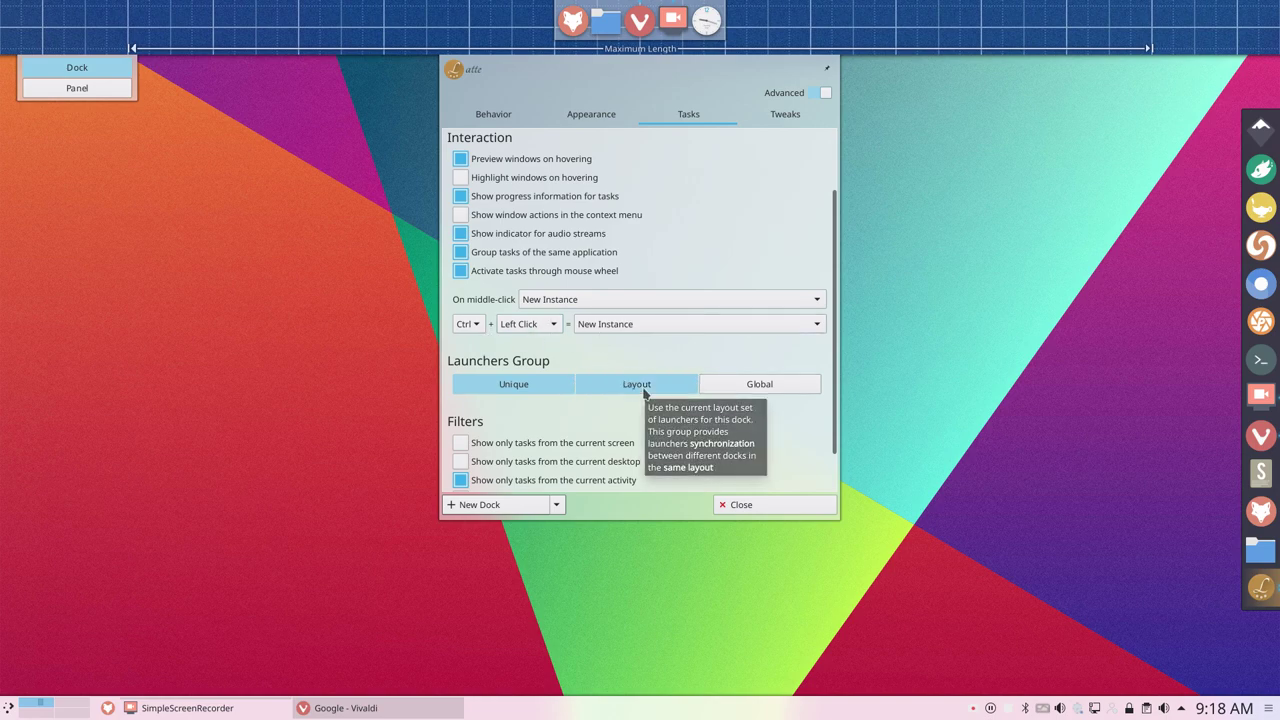
left_click(752, 390)
left_click(519, 382)
scroll(529, 397, "down", 1)
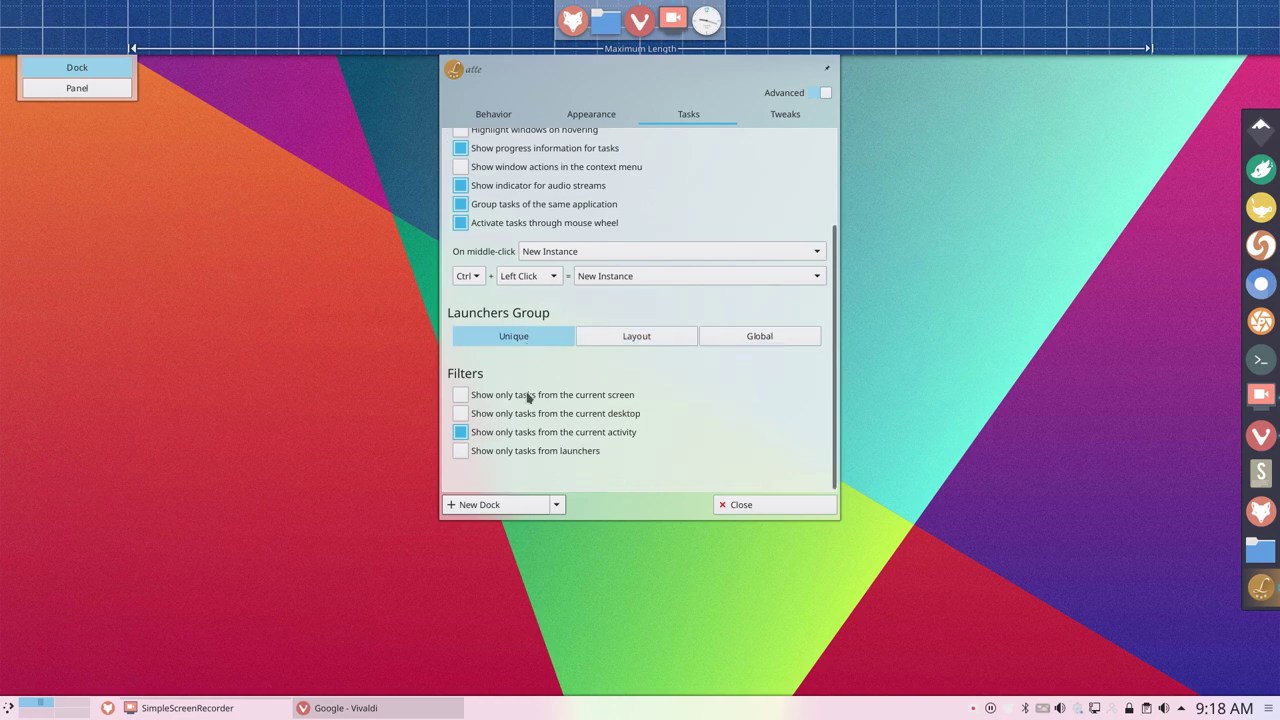
scroll(624, 405, "up", 4)
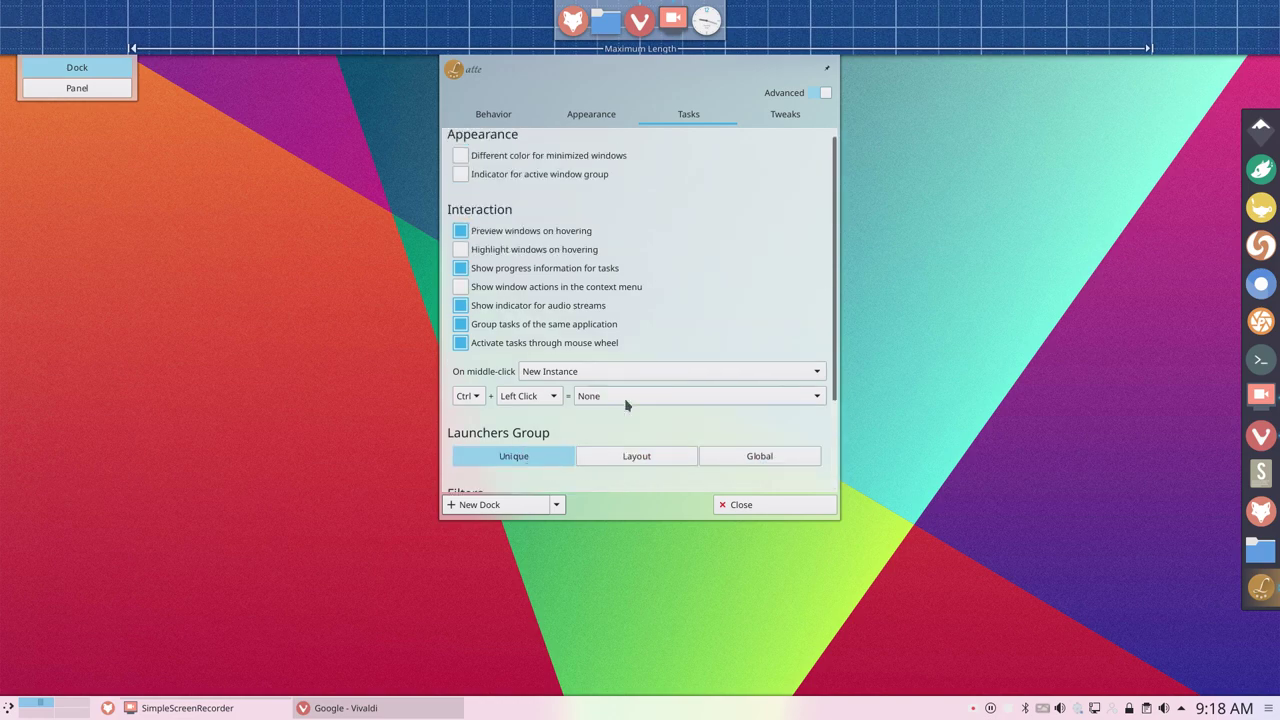
Switch the advanced options off and back on to compare which Tweaks and Tasks settings each mode offers.
left_click(776, 121)
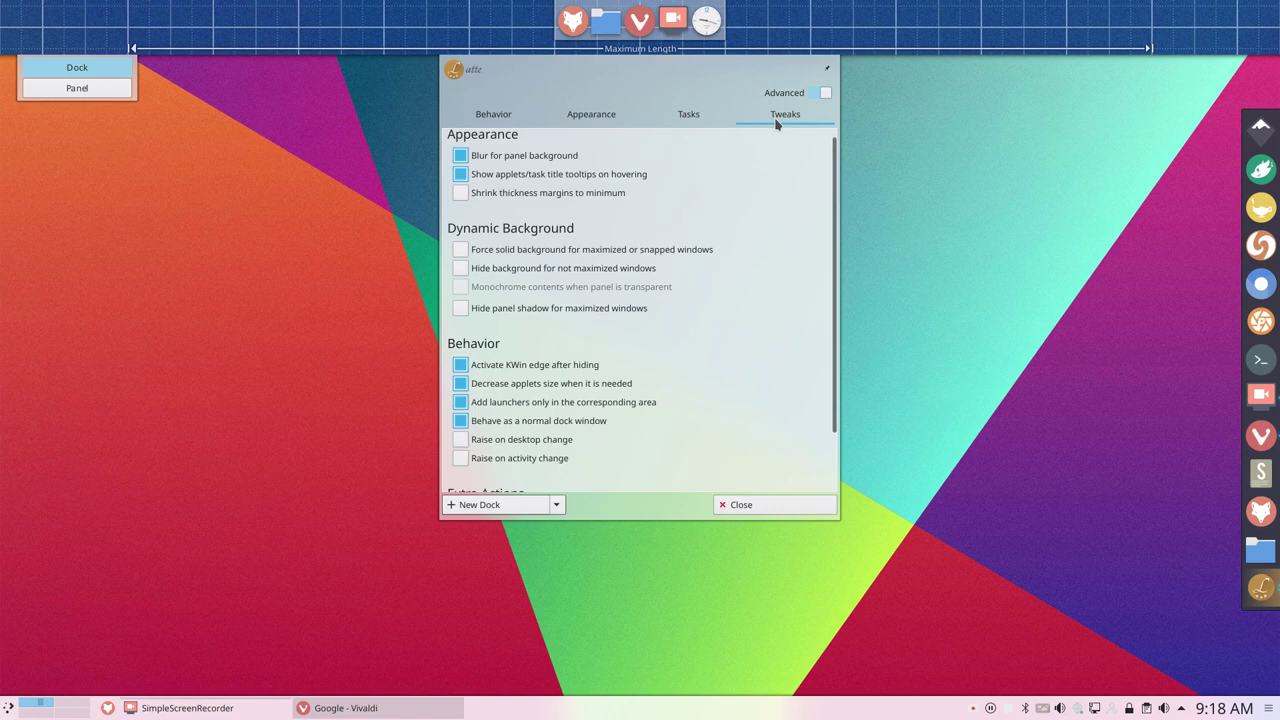
left_click(810, 94)
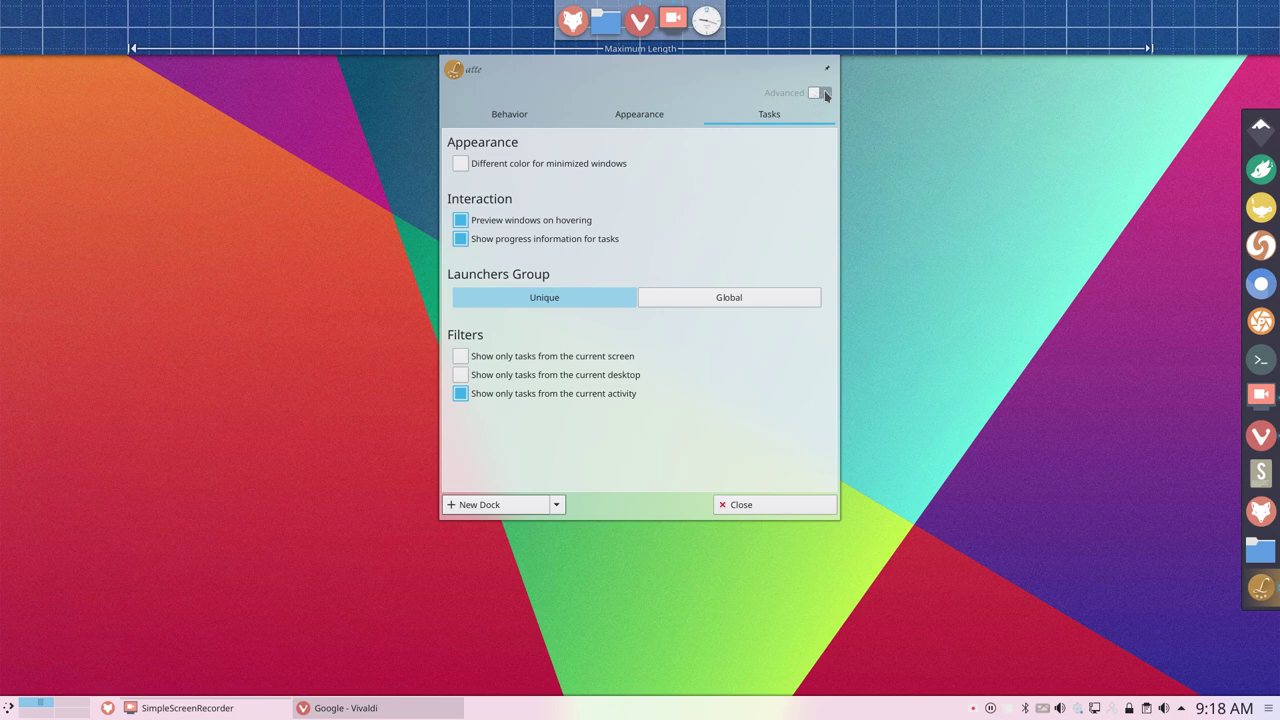
left_click(824, 94)
left_click(818, 94)
left_click(820, 95)
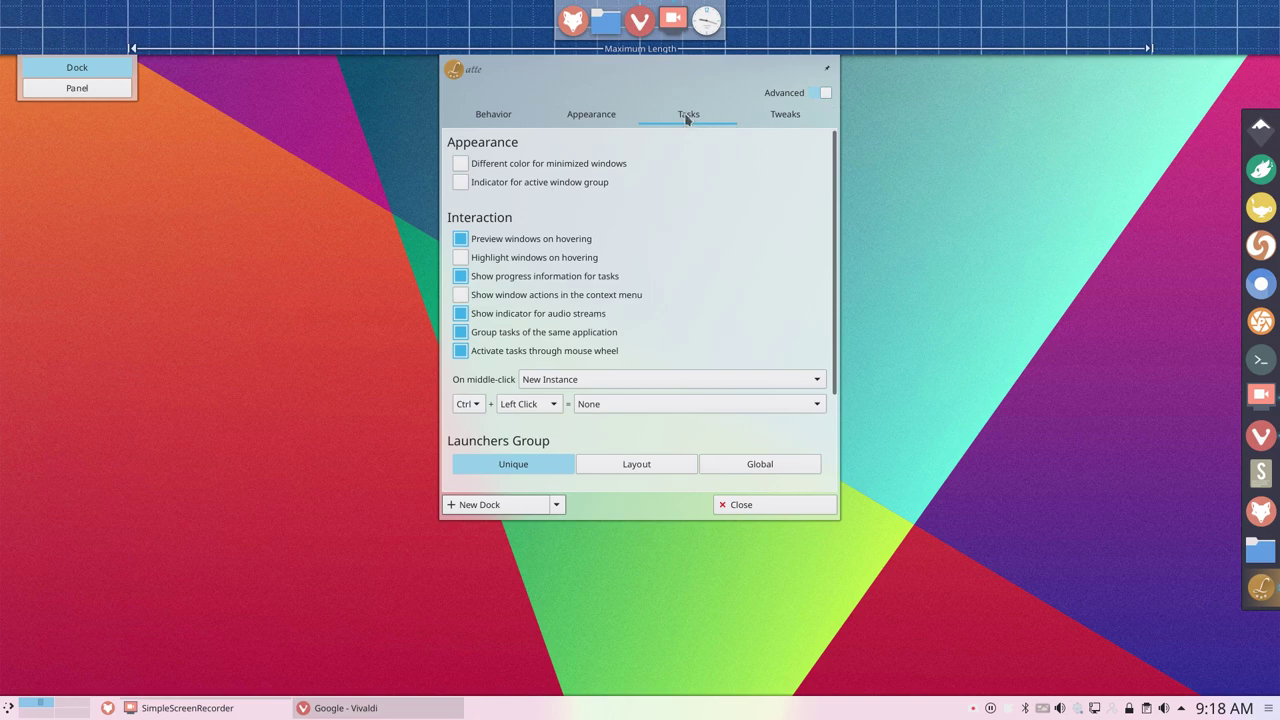
scroll(682, 240, "down", 3)
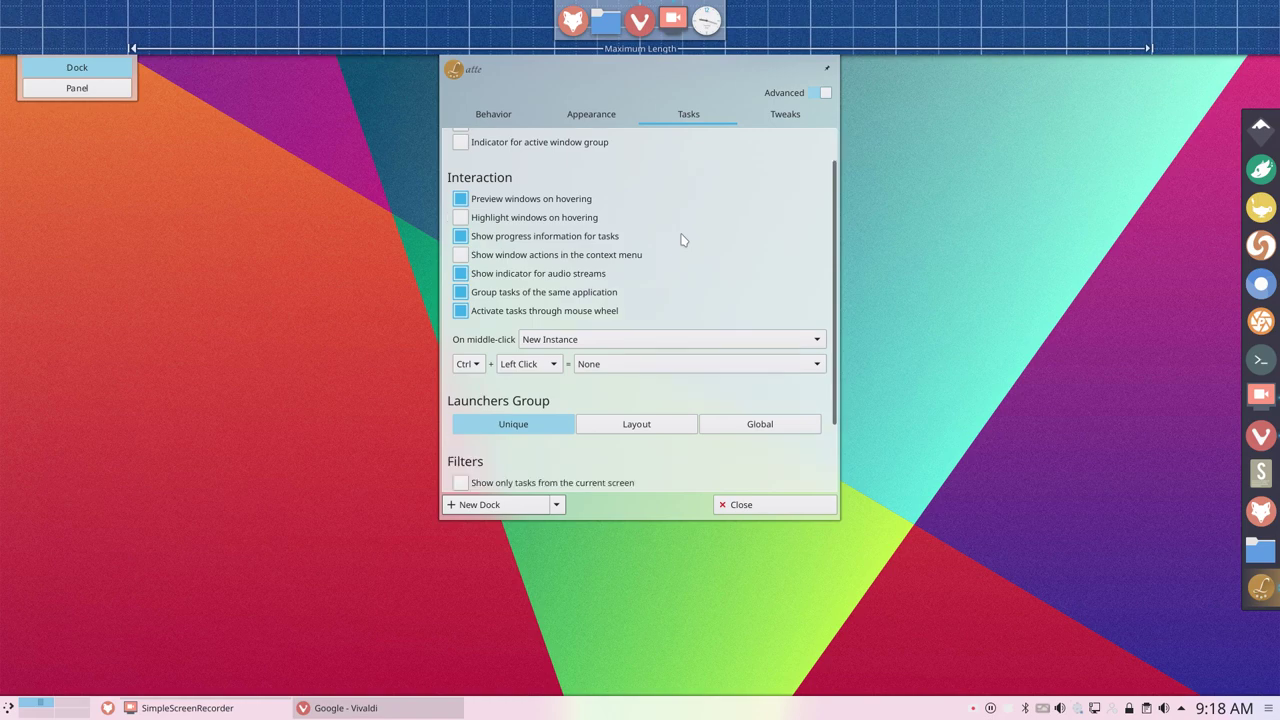
scroll(682, 240, "up", 3)
Open the dock's Tweaks settings and toggle the blur for the panel background.
left_click(778, 116)
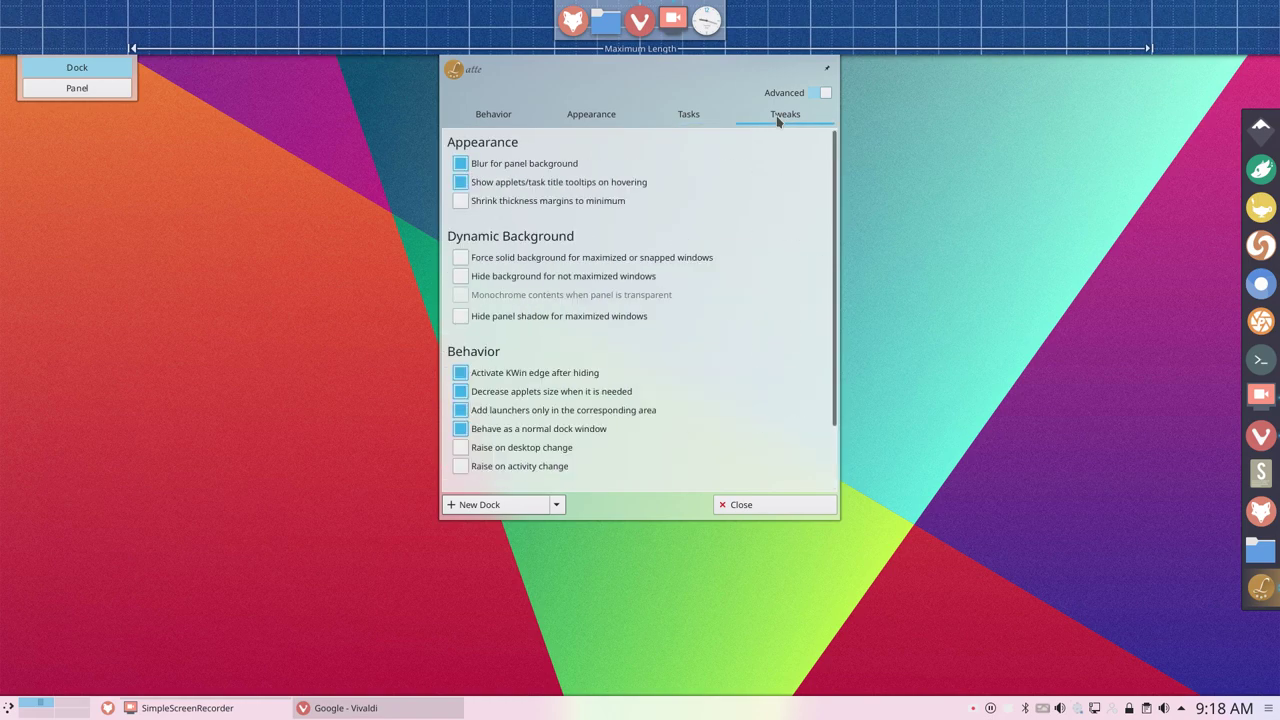
left_click(460, 166)
left_click(460, 166)
left_click(461, 166)
Open the layout configuration from the dock's Appearance settings, look over the general preferences, and return to the layouts list.
left_click(594, 114)
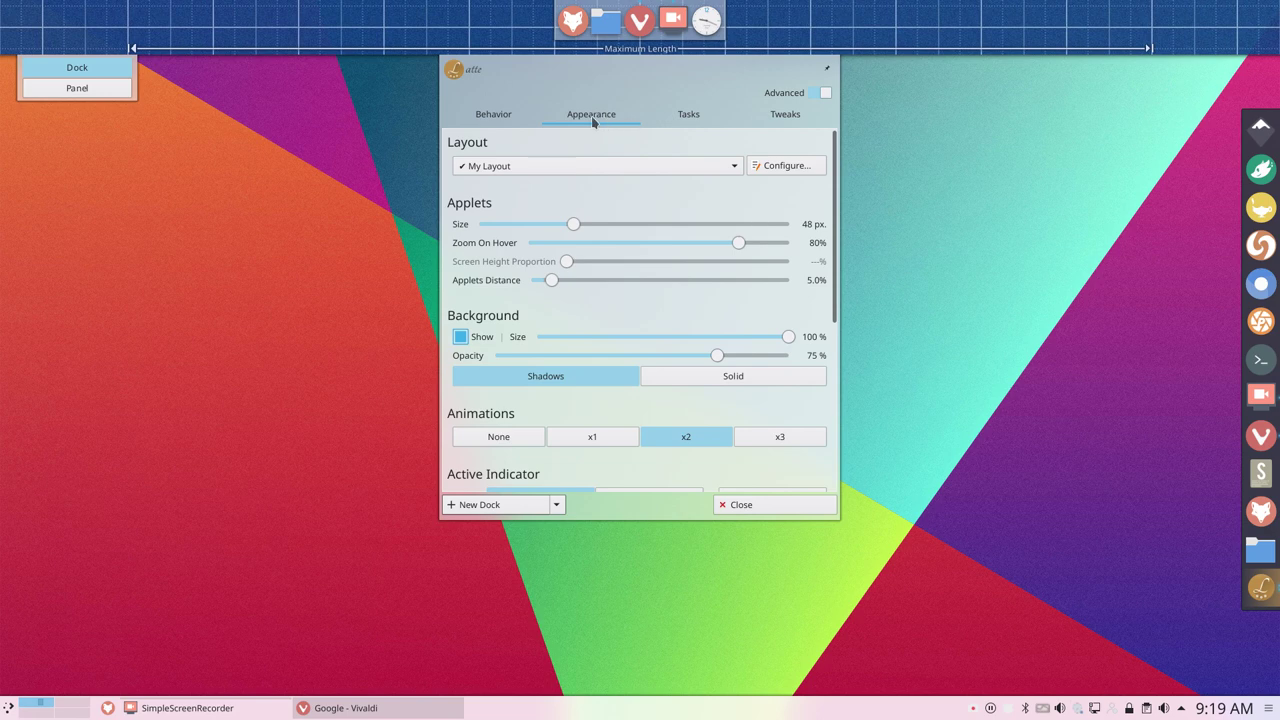
left_click(778, 166)
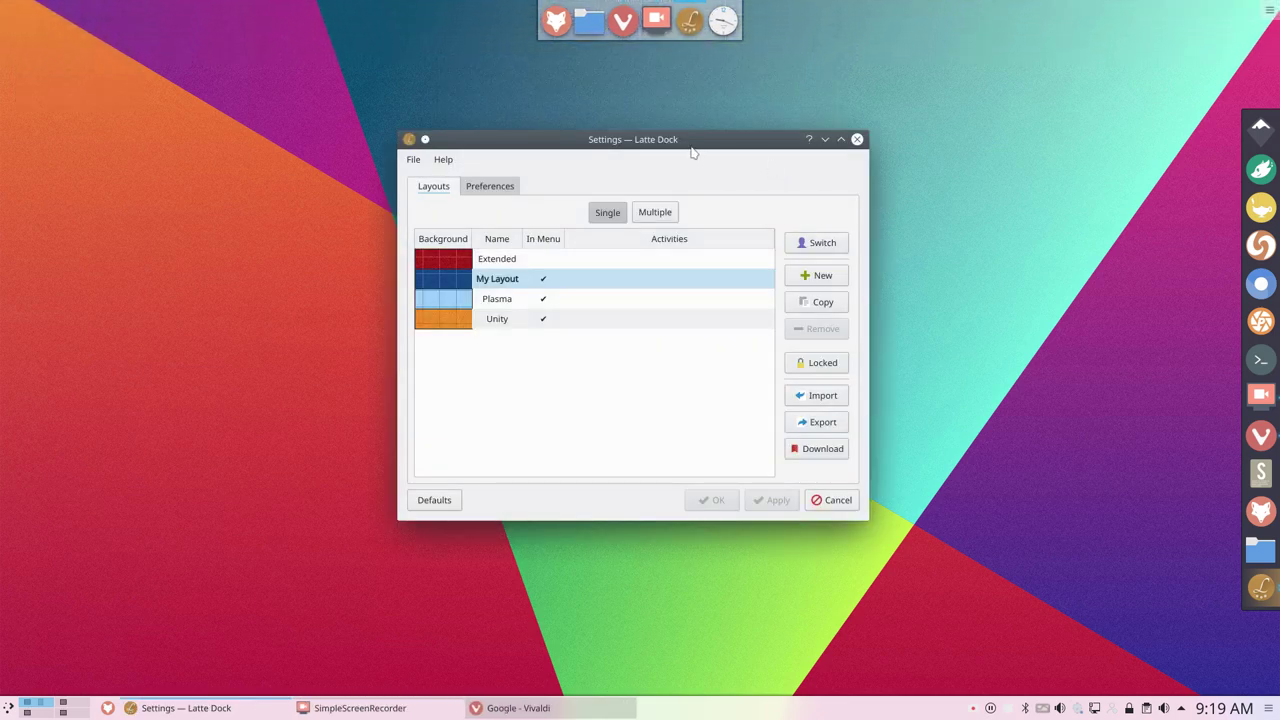
left_click_drag(651, 137, 579, 114)
left_click(409, 164)
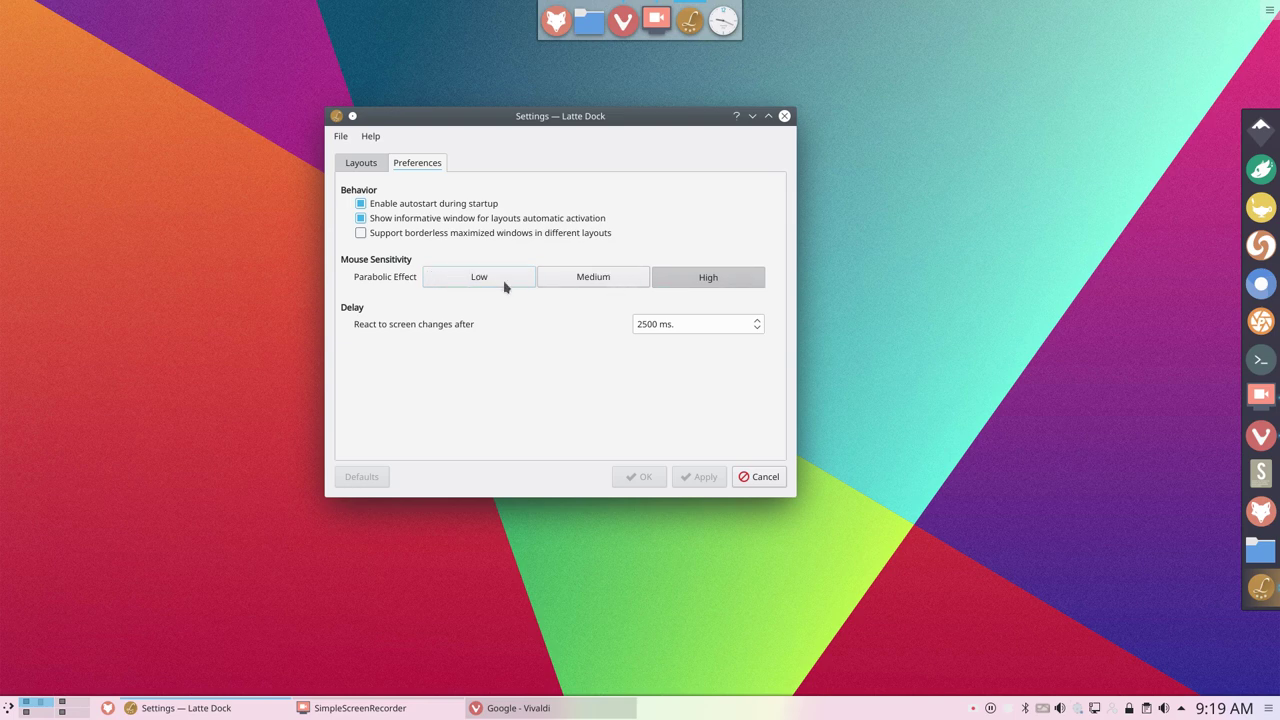
left_click(368, 164)
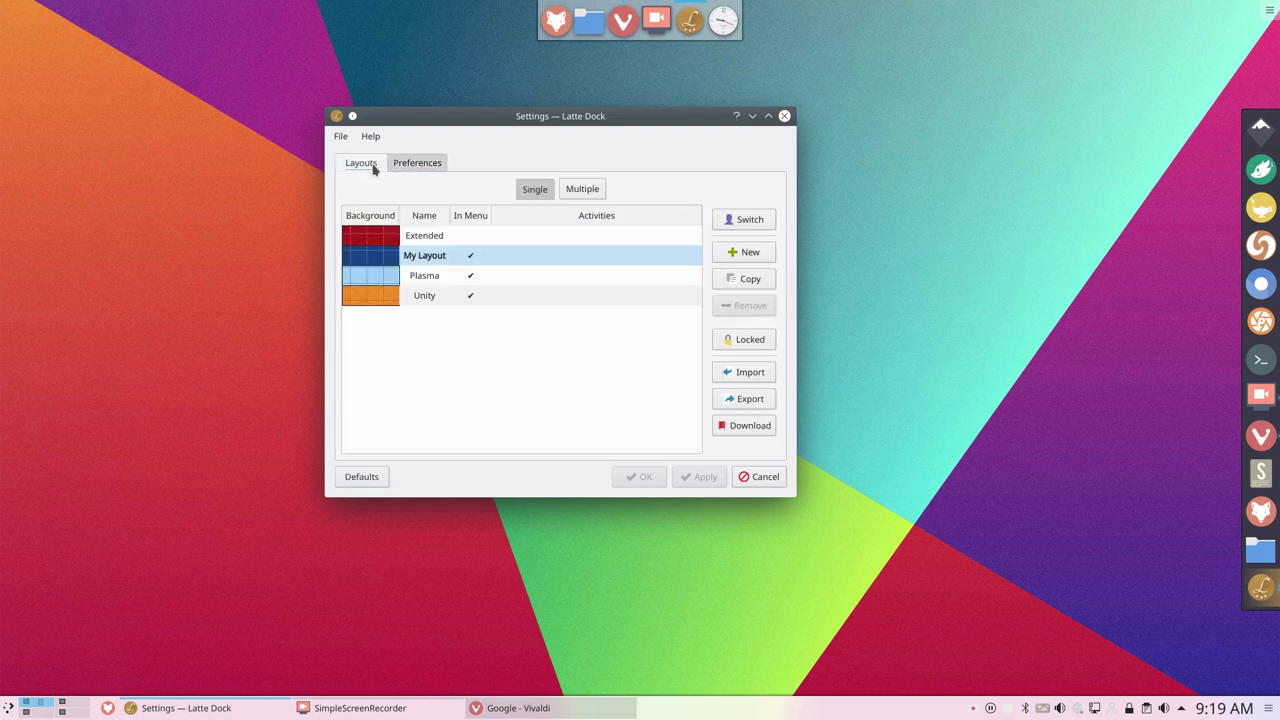
Try the Extended and Plasma layouts, and check the application launcher on the Plasma layout's panel.
left_click(424, 240)
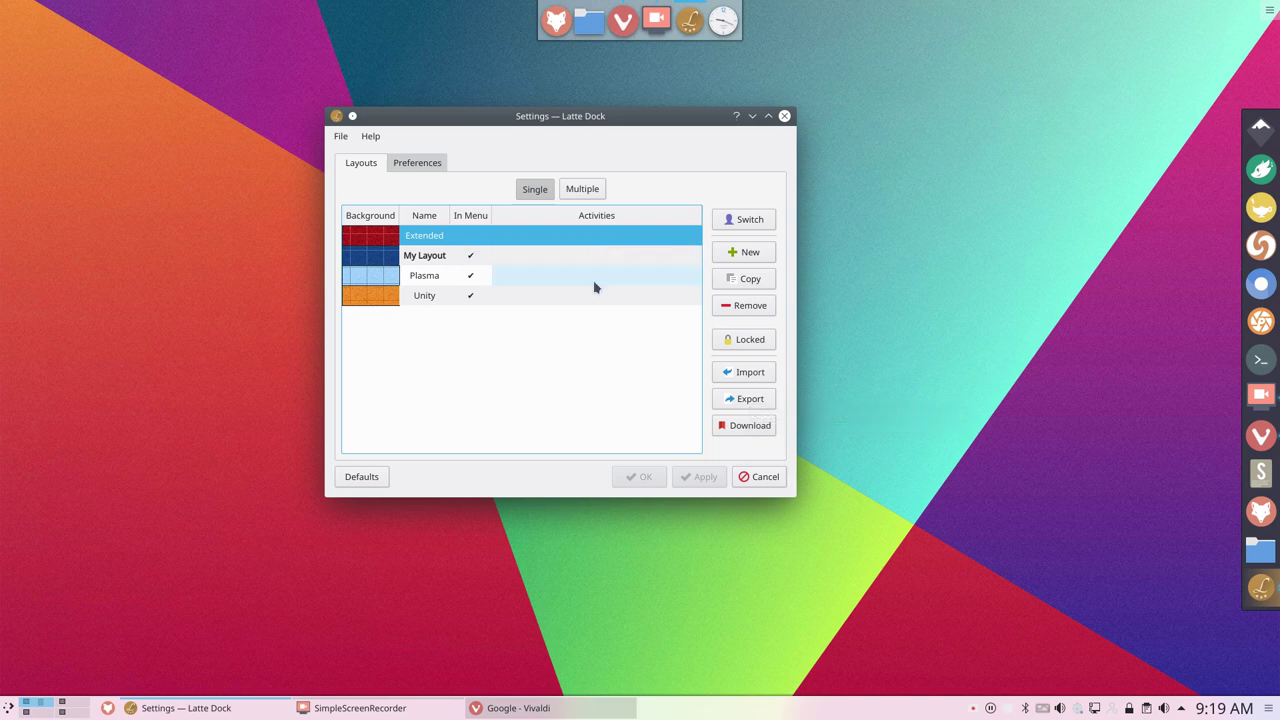
left_click(752, 222)
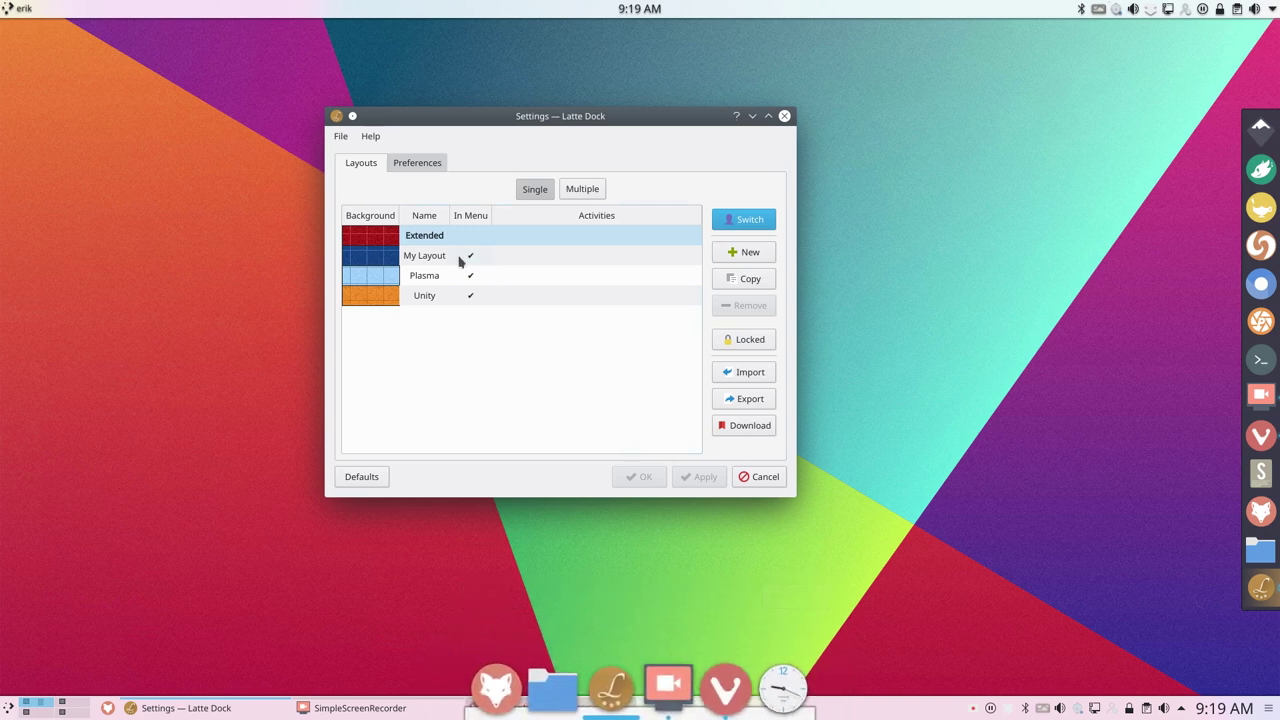
left_click(433, 279)
left_click(748, 221)
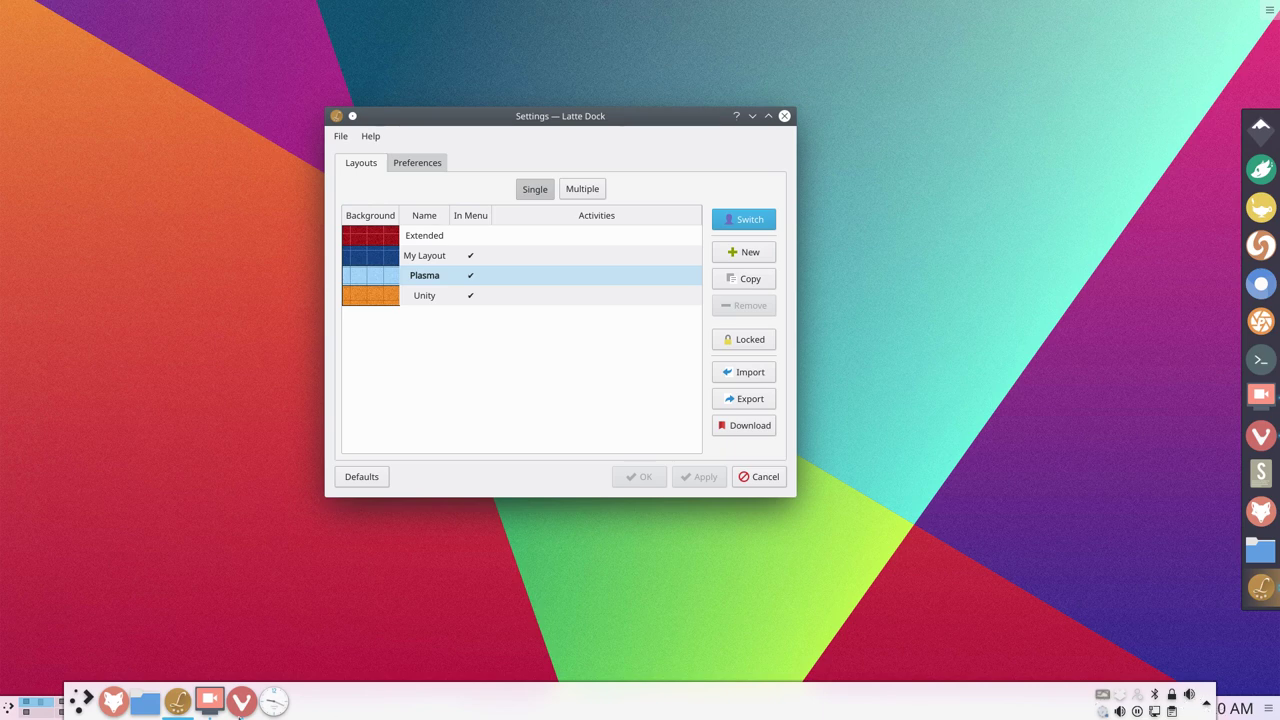
left_click(80, 702)
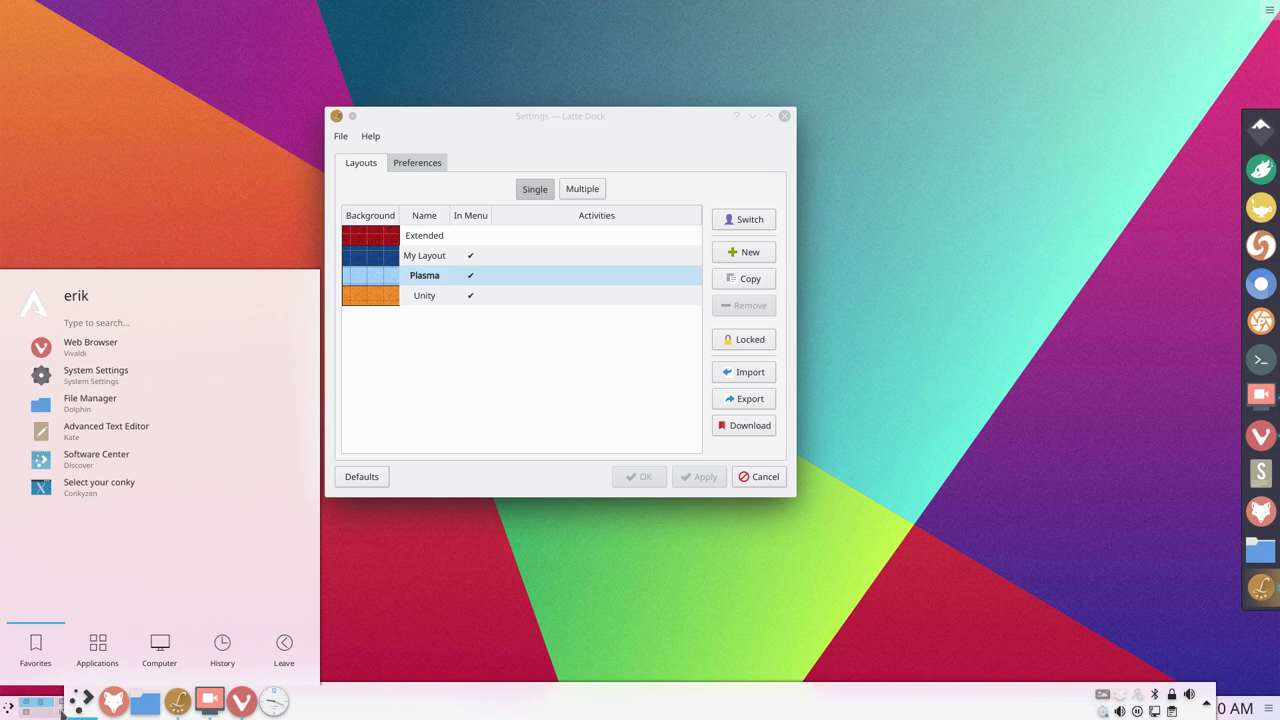
left_click(480, 654)
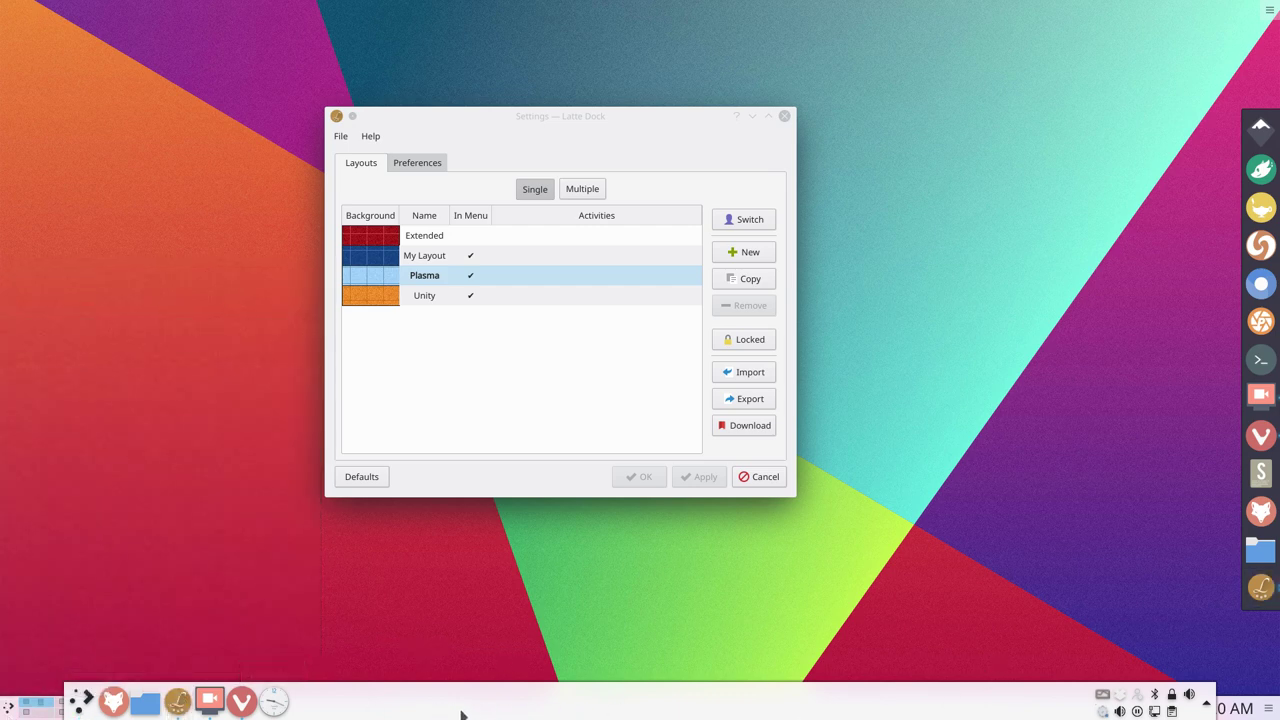
Try the Unity layout, check the user menu on its panel, and switch back to My Layout.
left_click(514, 297)
left_click(759, 224)
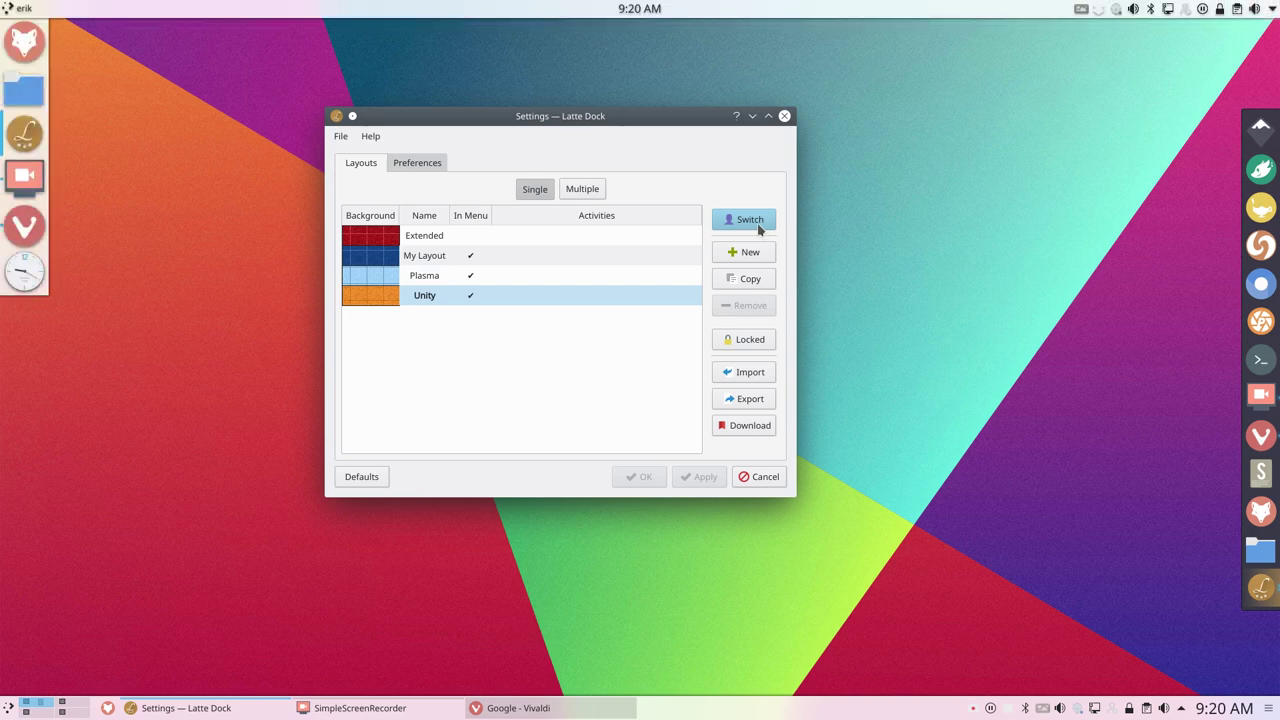
left_click(24, 9)
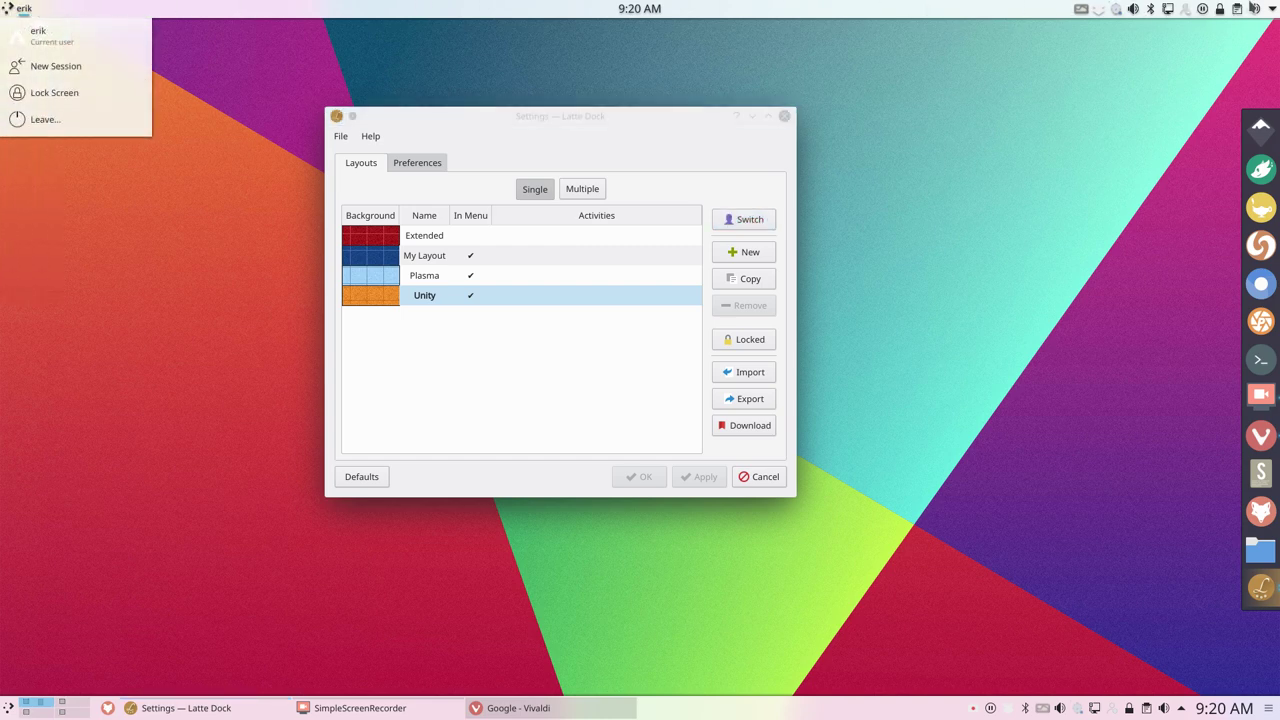
left_click(160, 198)
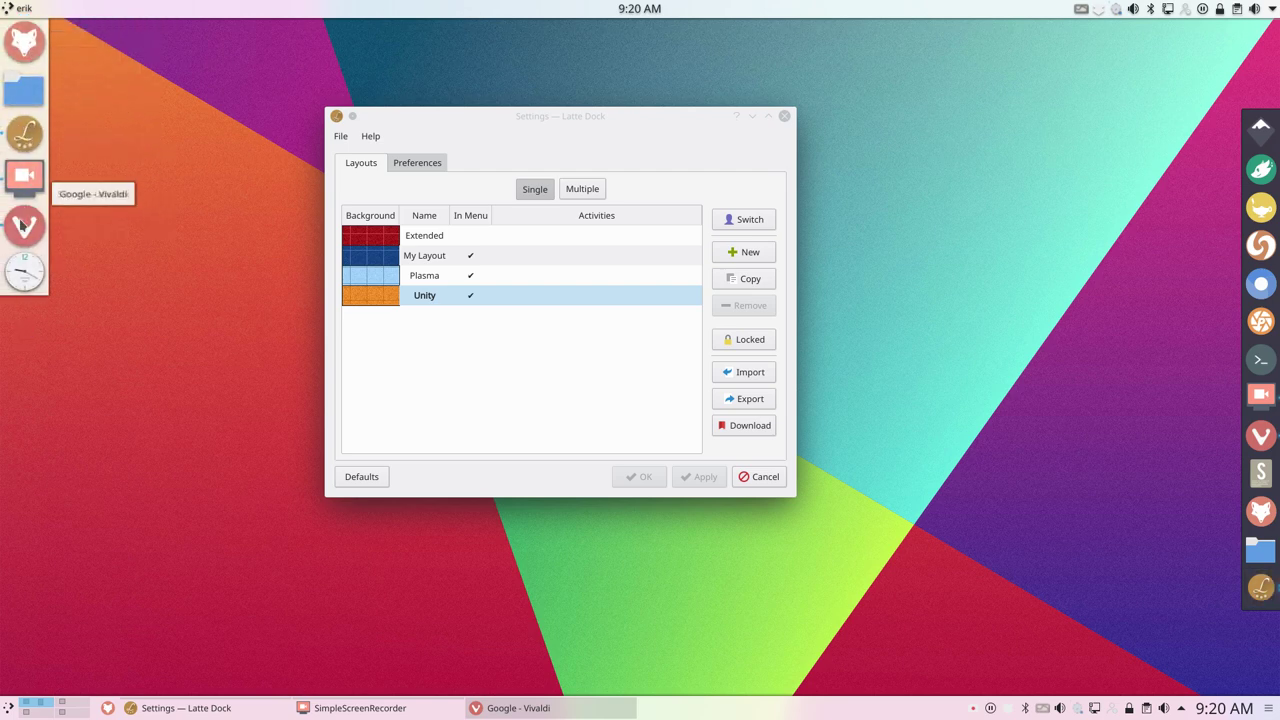
left_click(428, 255)
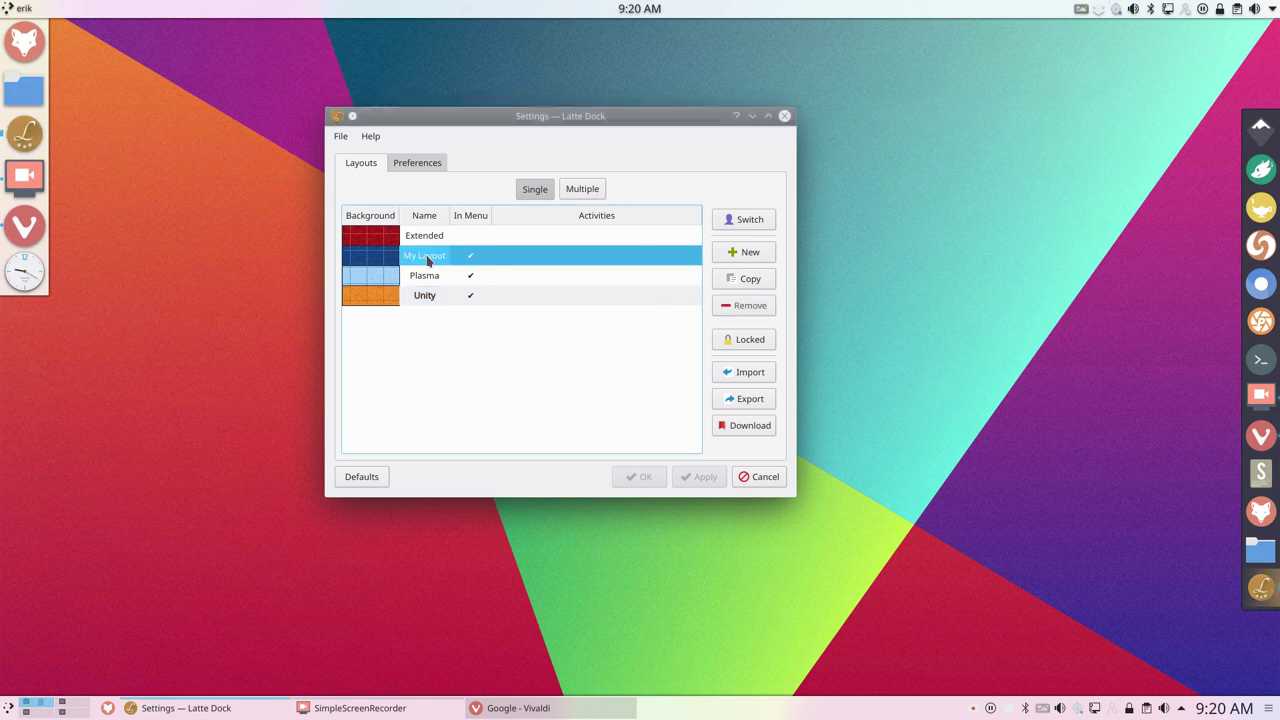
left_click(752, 221)
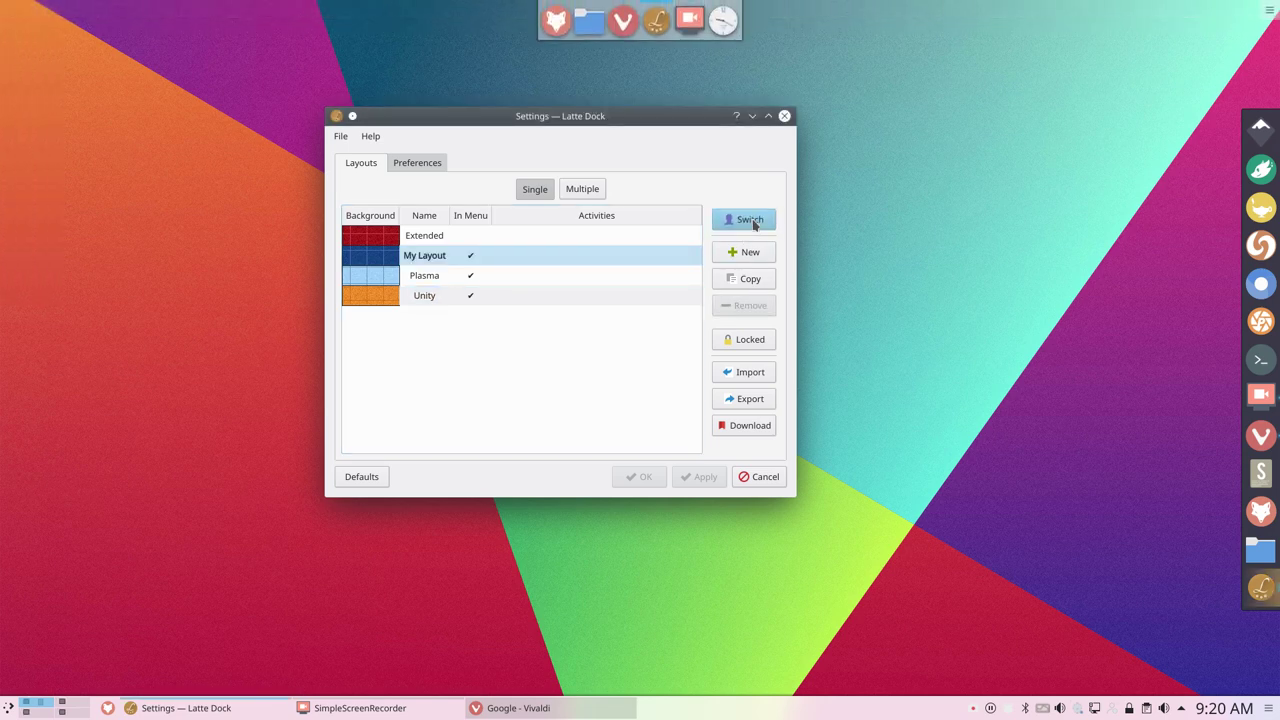
Open the add-on installer for downloadable layouts and browse the available Latte Dock layouts with their descriptions.
left_click(746, 426)
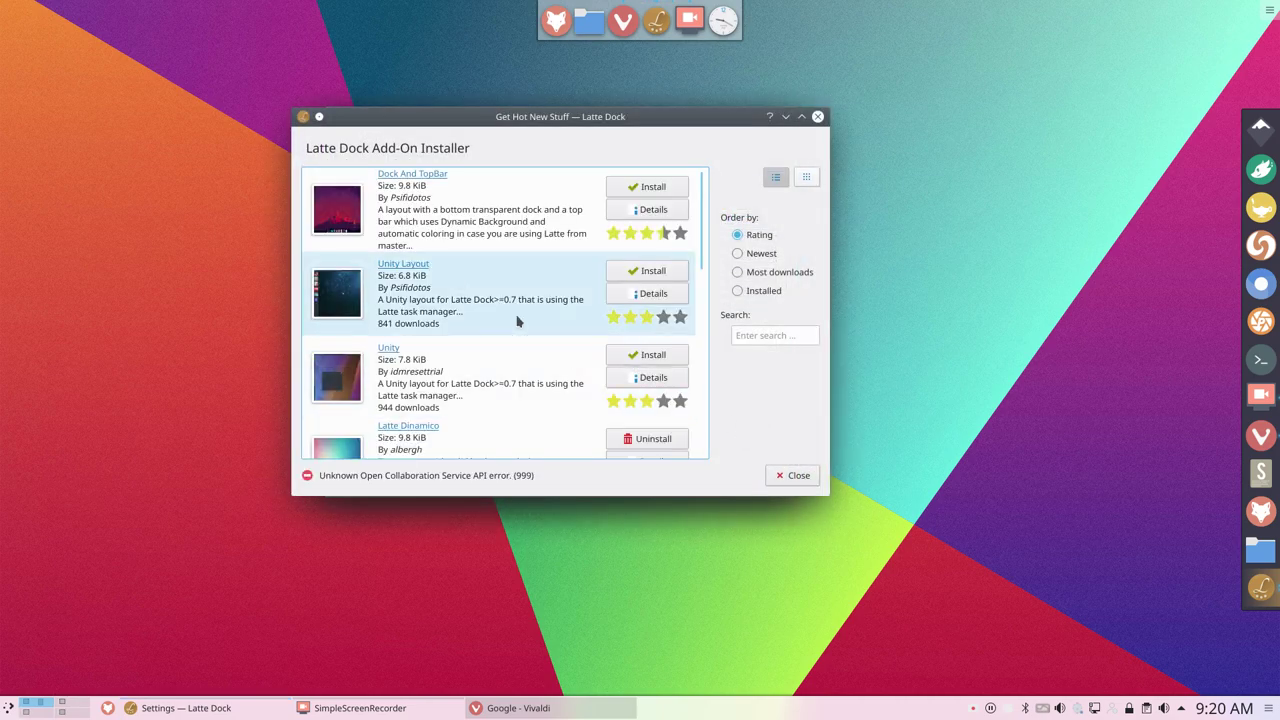
scroll(457, 282, "down", 10)
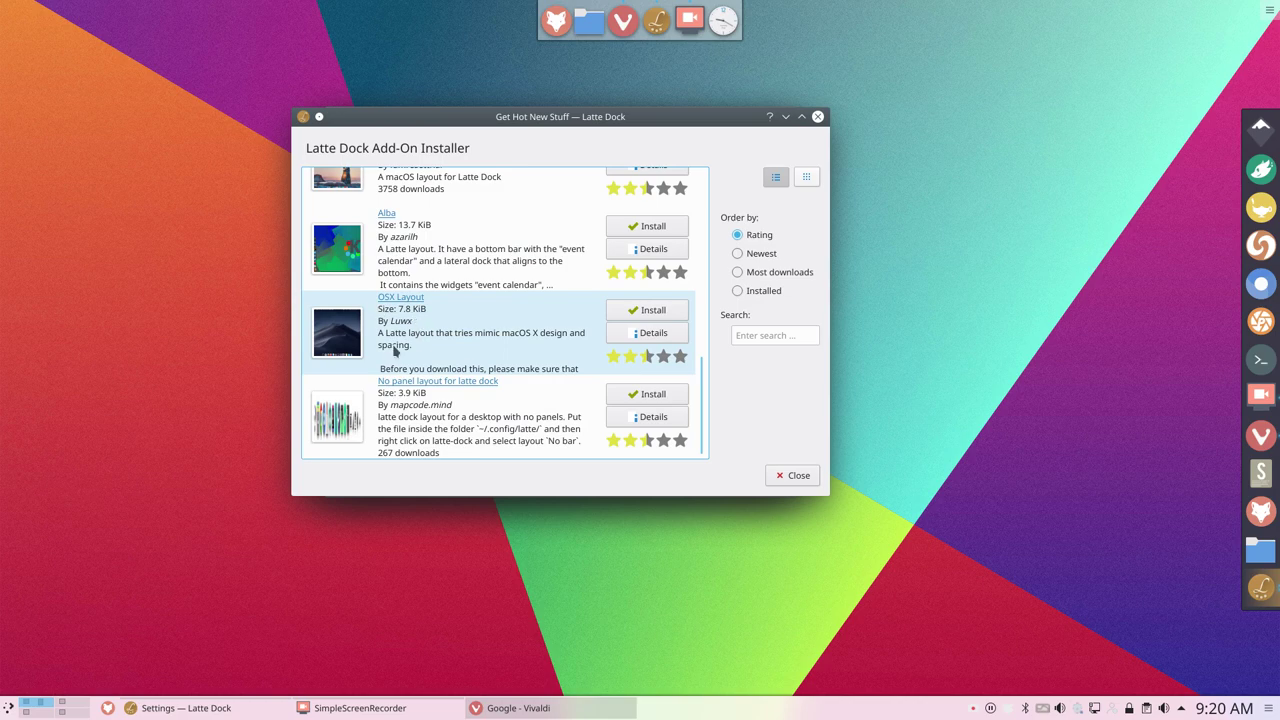
scroll(502, 344, "up", 3)
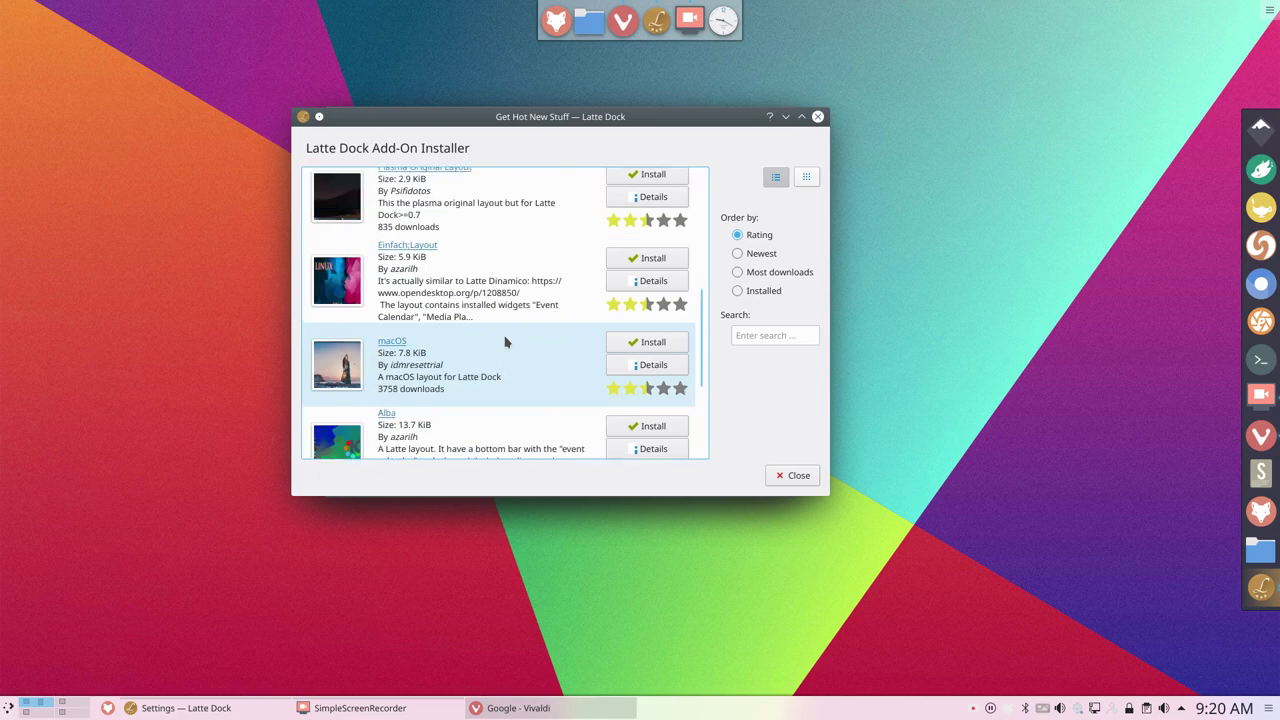
scroll(505, 342, "up", 3)
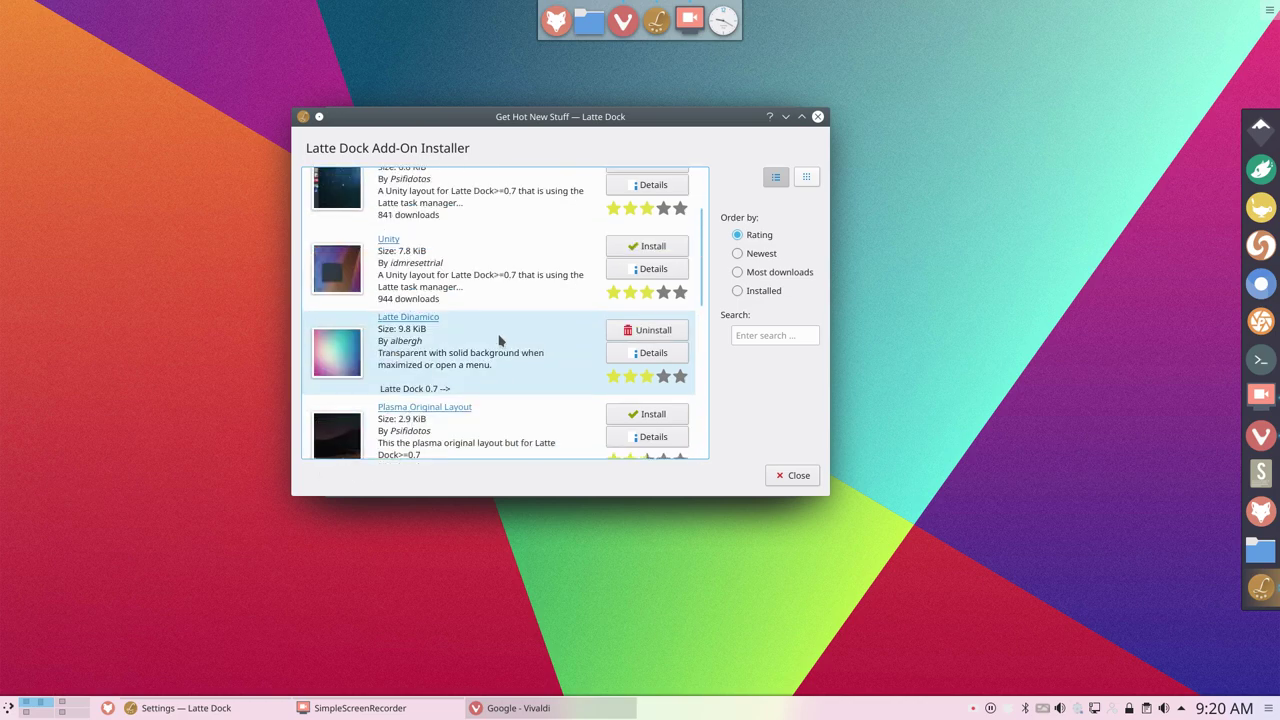
scroll(500, 341, "up", 1)
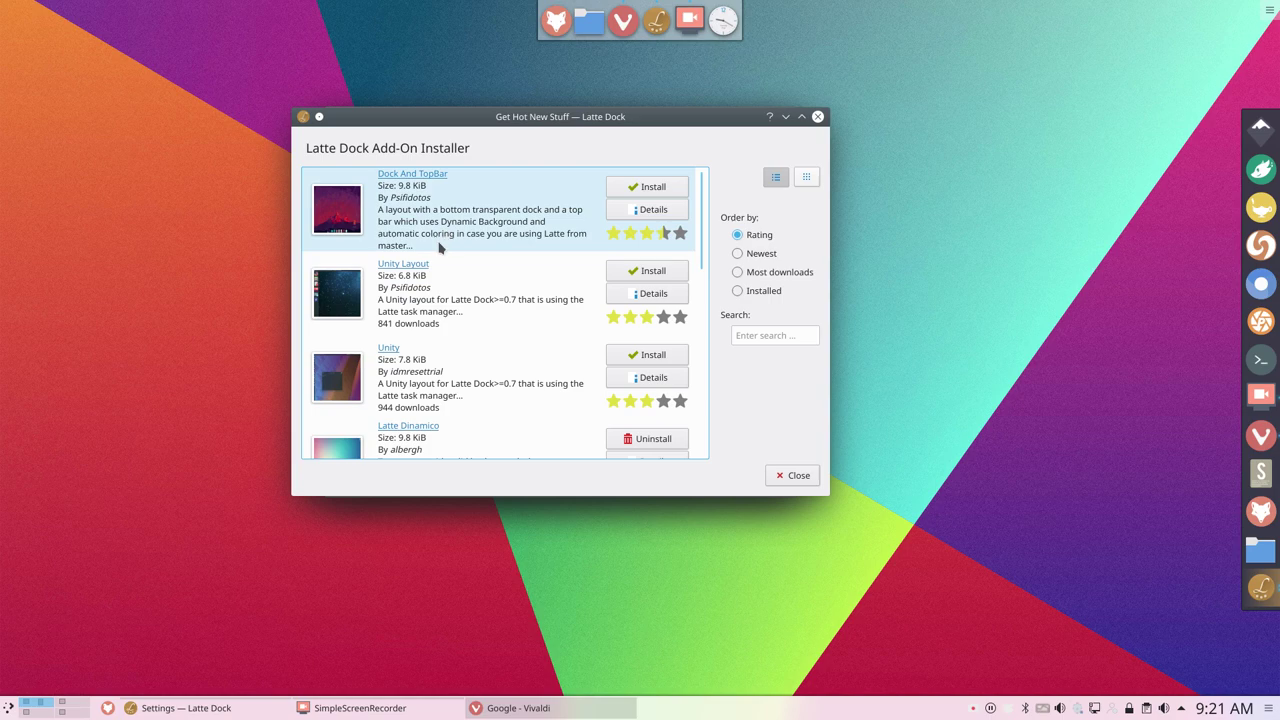
scroll(455, 335, "down", 4)
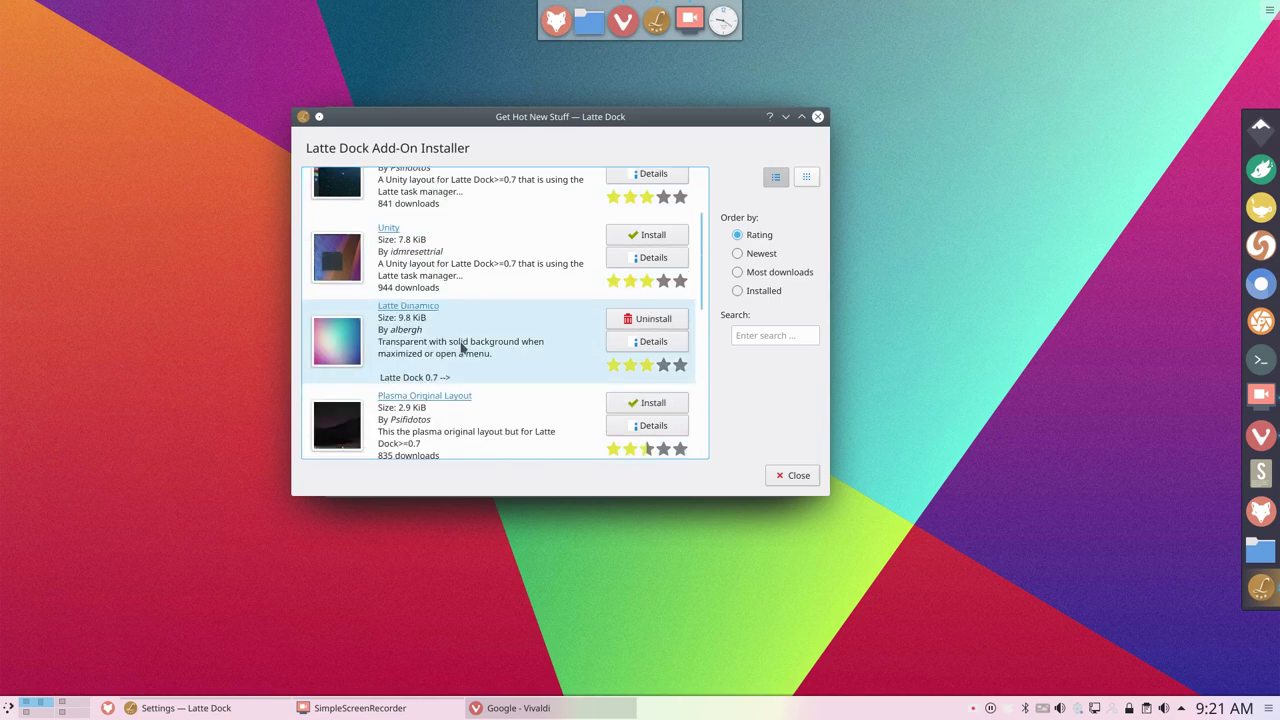
scroll(461, 347, "up", 2)
scroll(461, 347, "down", 2)
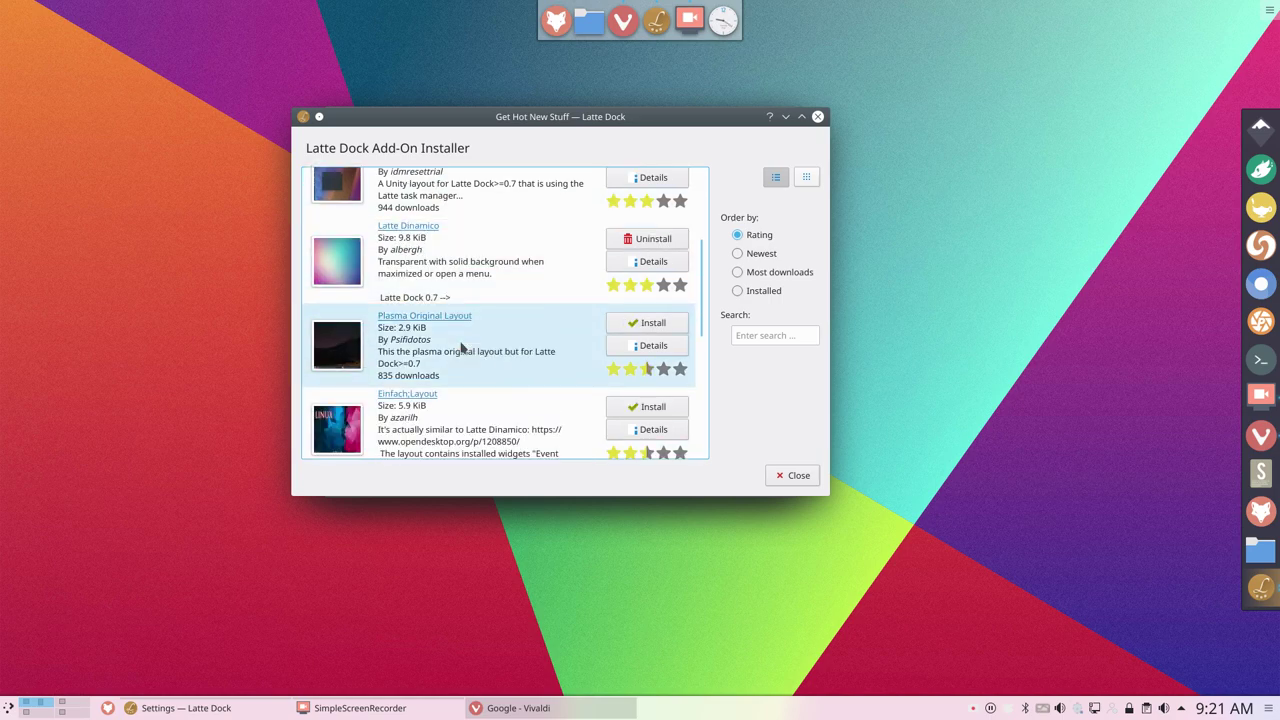
scroll(461, 347, "down", 3)
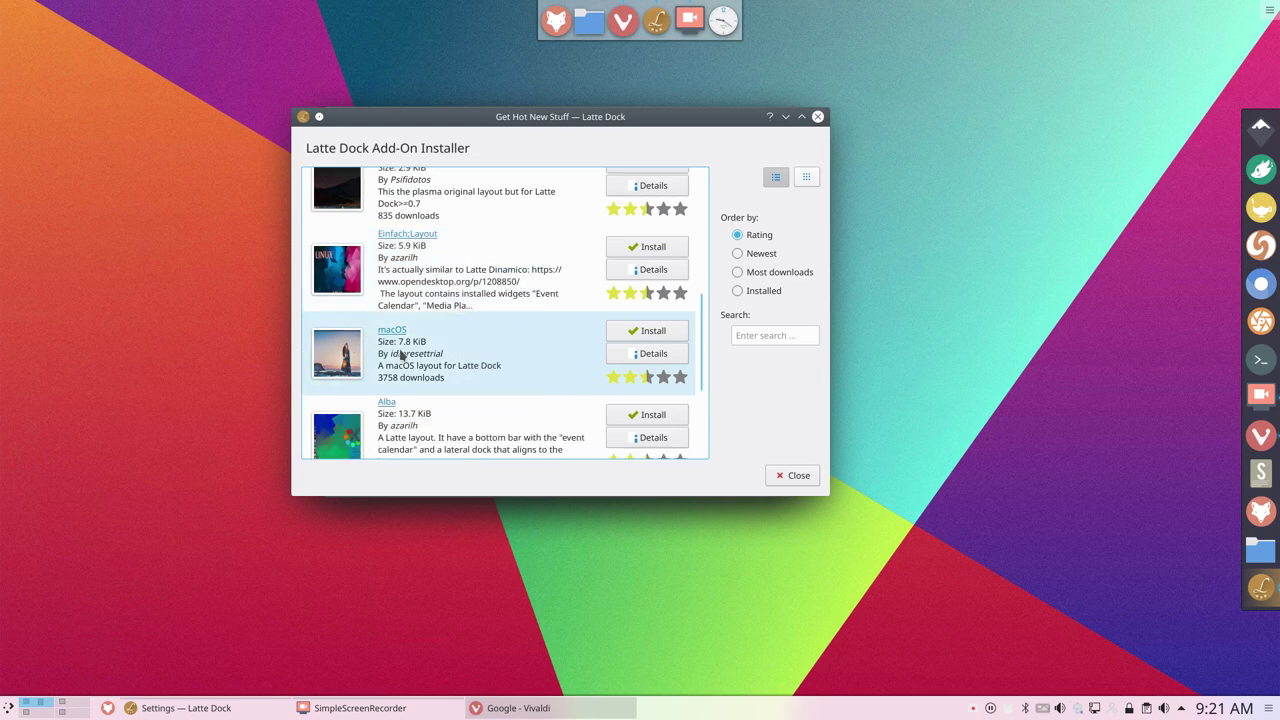
View the details of the macOS layout, install it, and close the add-on installer.
left_click(642, 354)
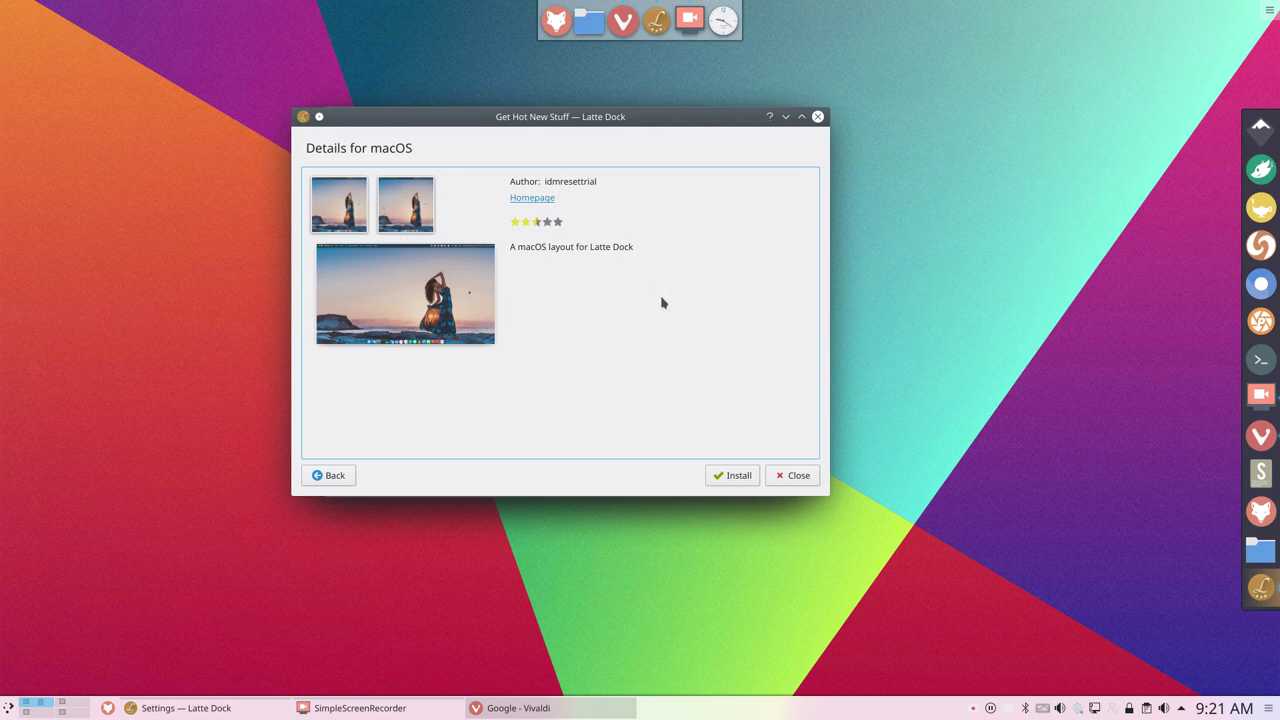
left_click(732, 475)
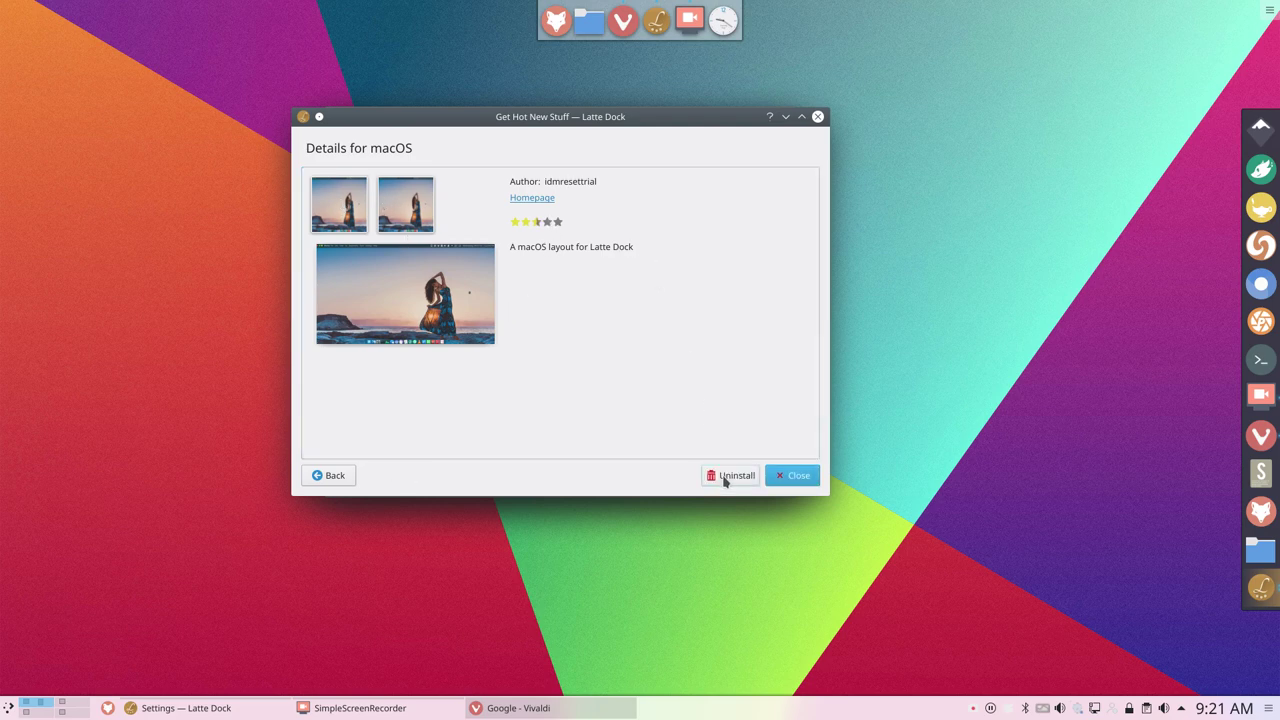
left_click(790, 475)
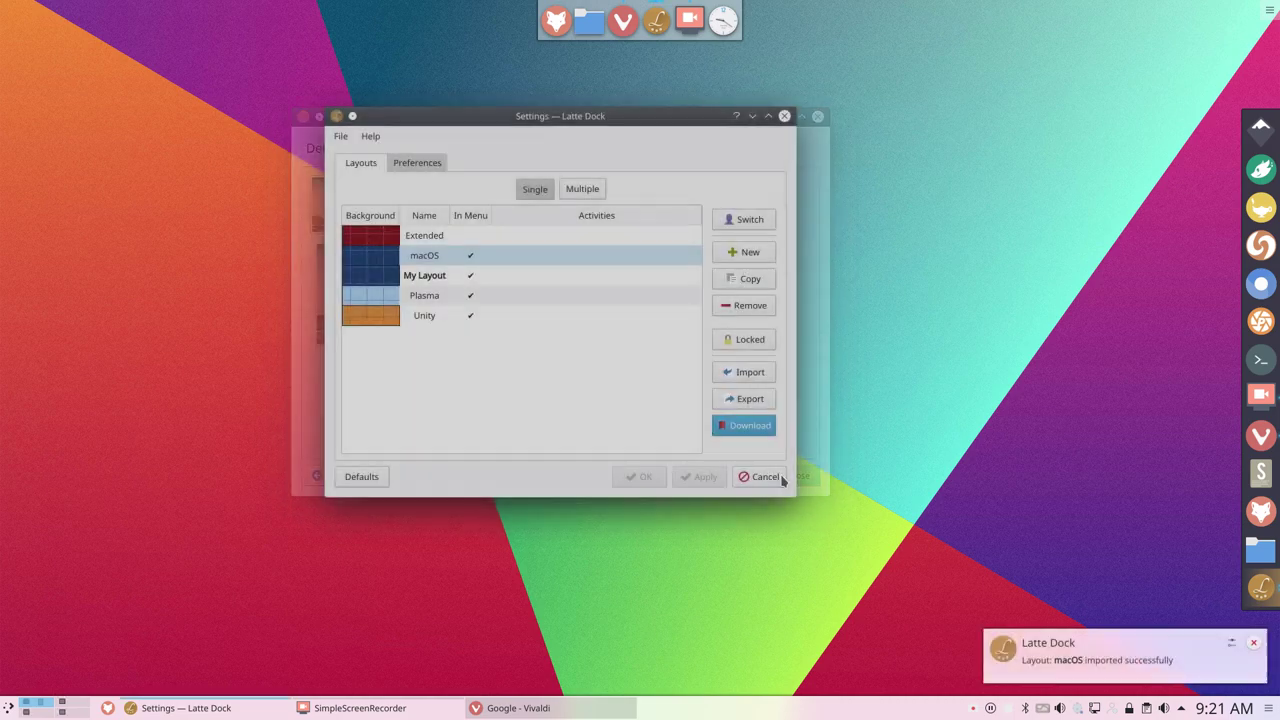
Switch to the macOS layout and check the Application Dashboard launcher on its dock.
left_click(457, 255)
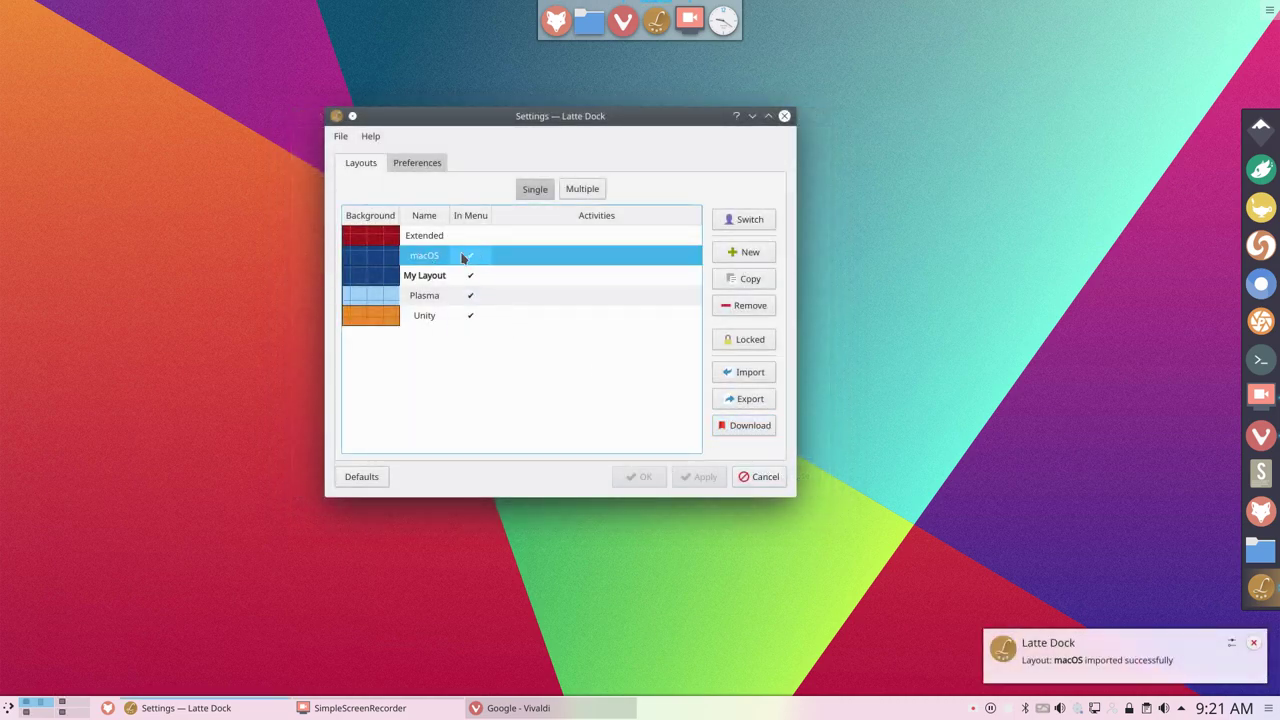
left_click(735, 222)
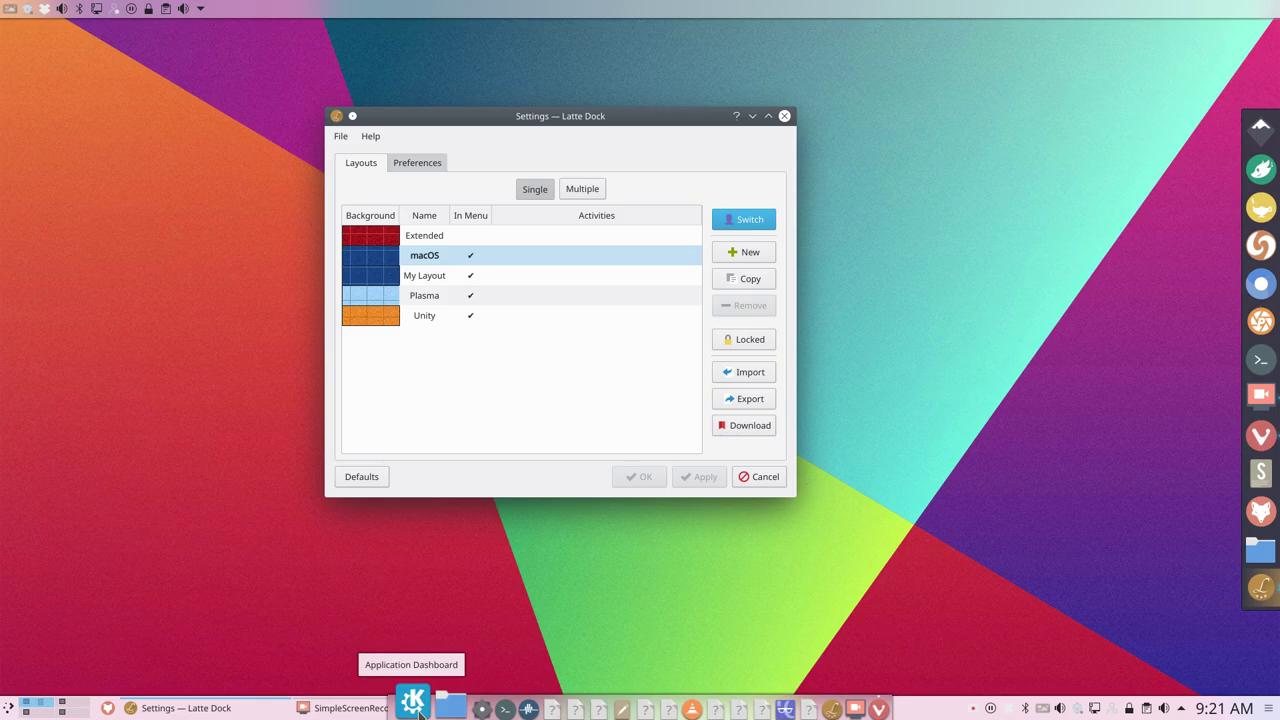
left_click(416, 708)
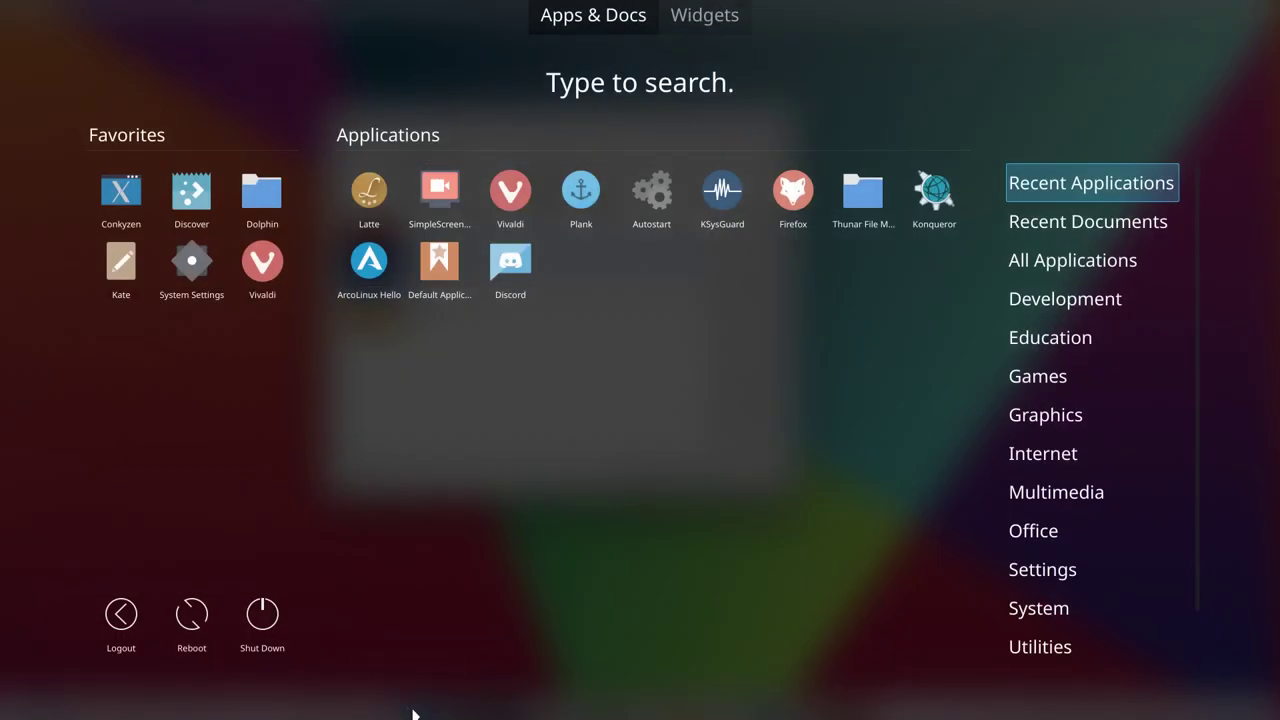
left_click(415, 710)
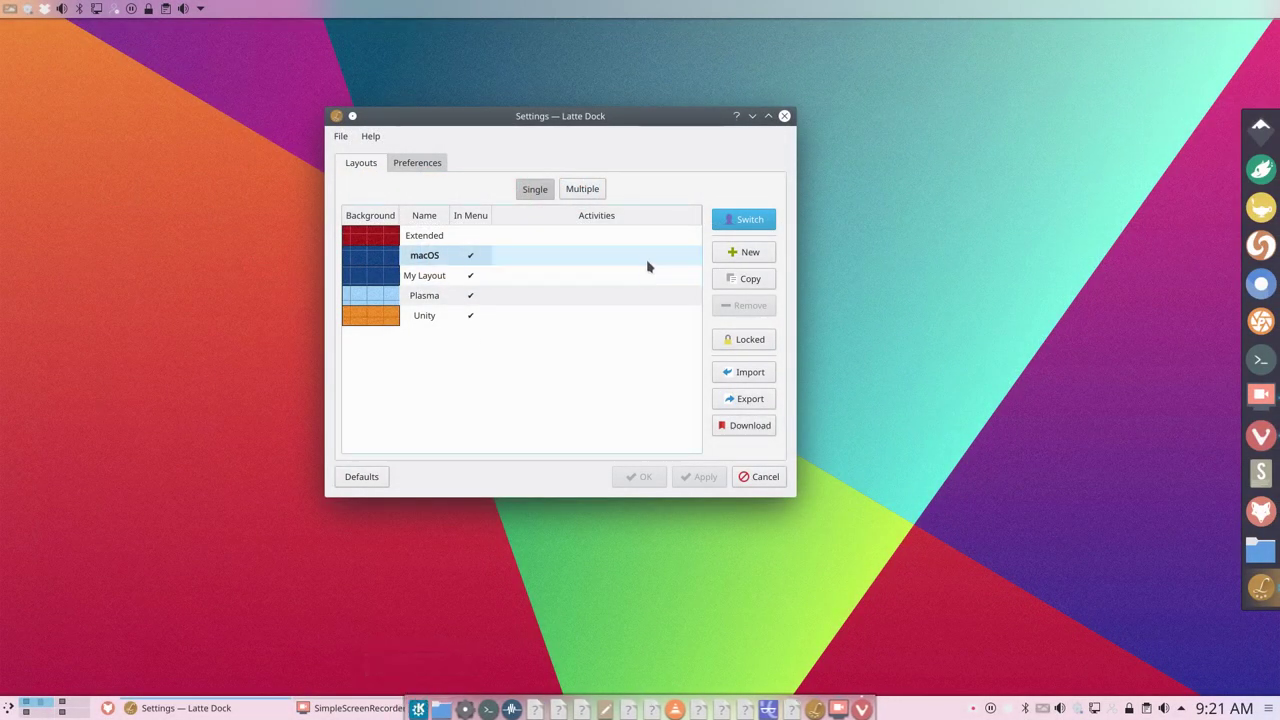
left_click(522, 262)
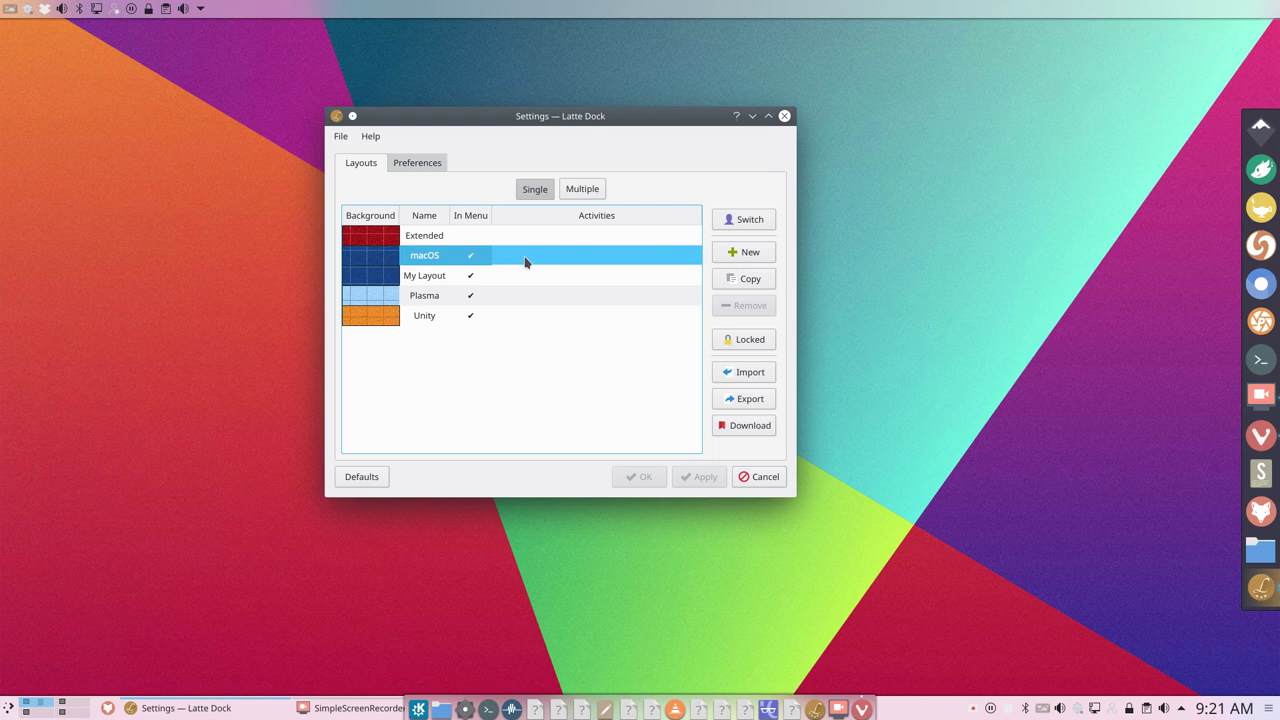
left_click(418, 709)
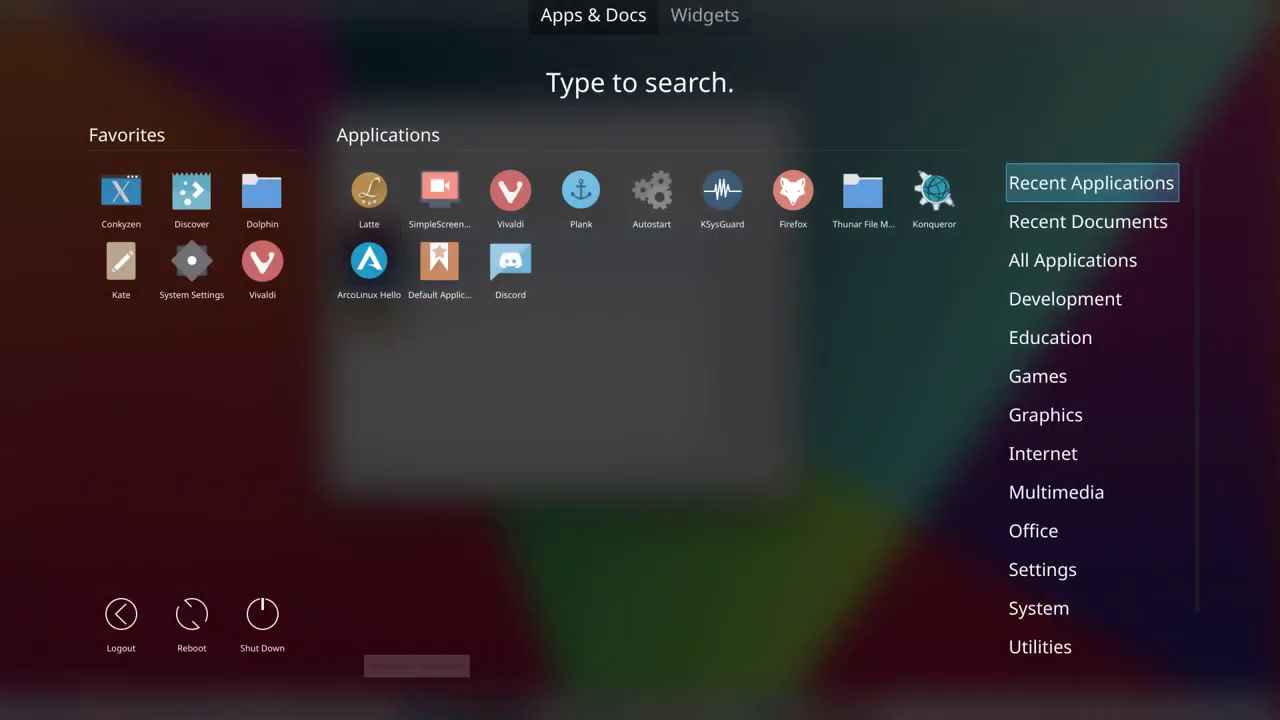
key("Escape")
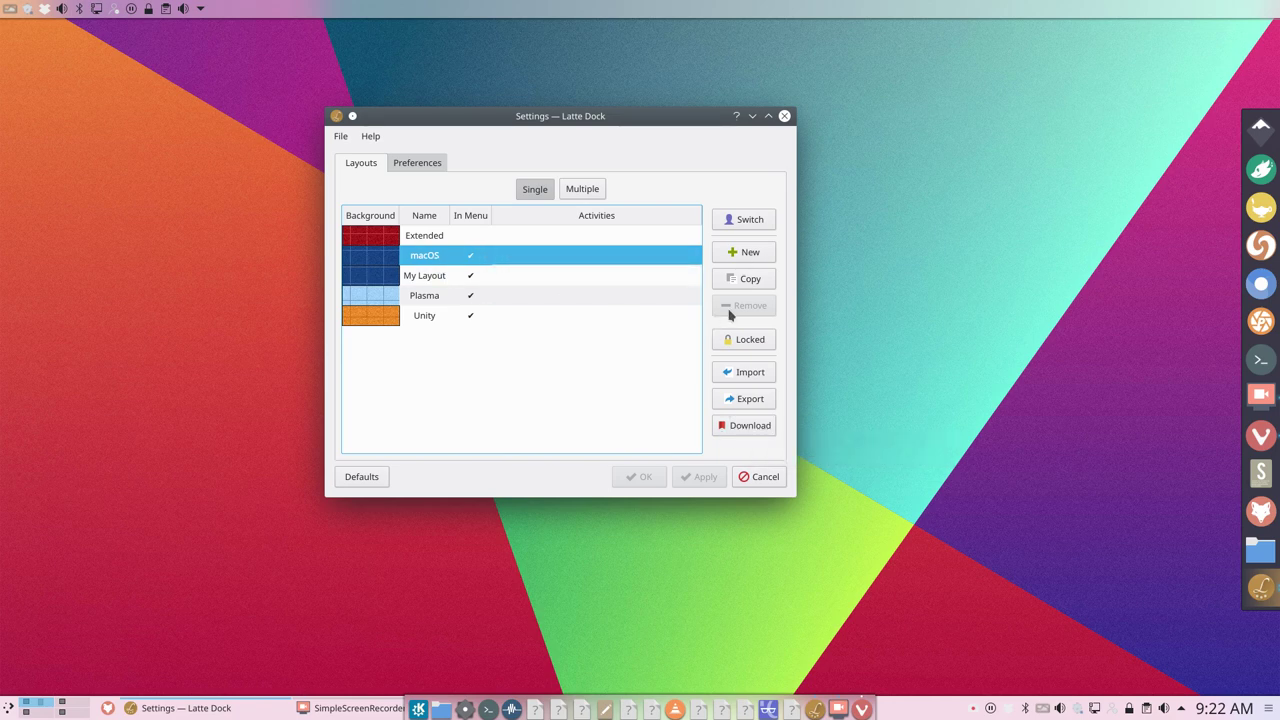
Switch back to My Layout and remove the macOS layout from the layouts list.
left_click(442, 283)
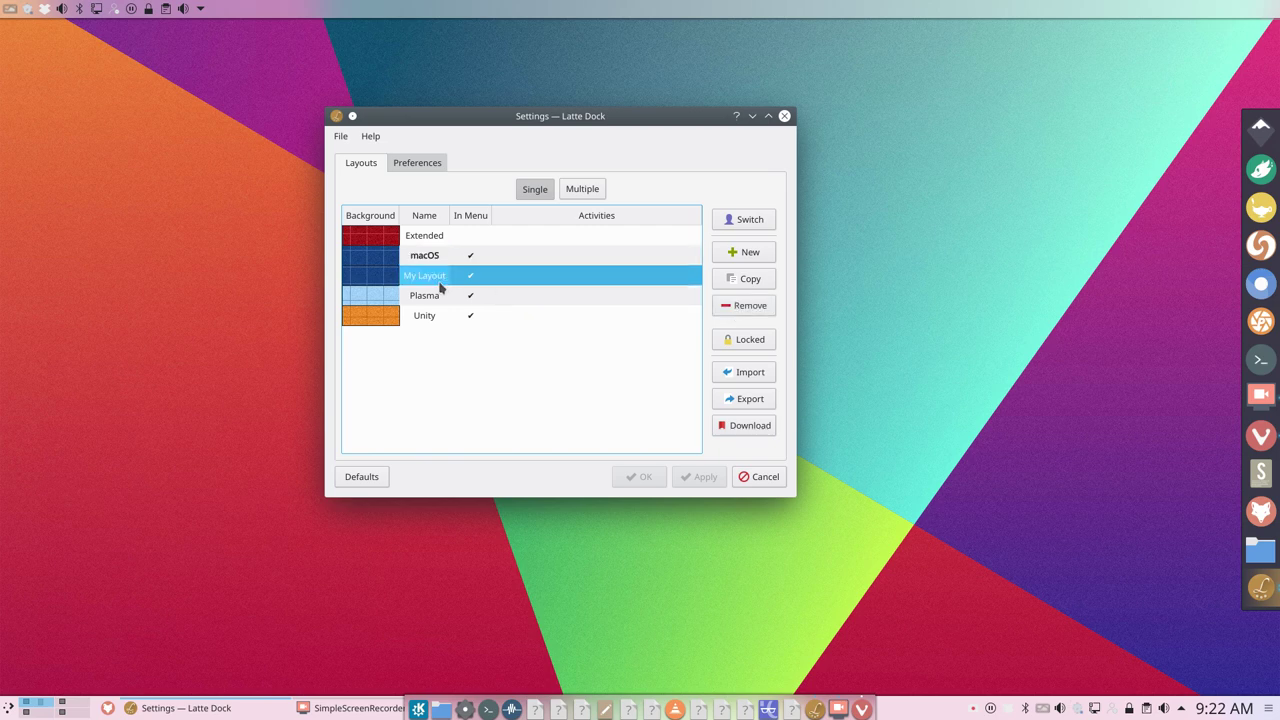
left_click(743, 219)
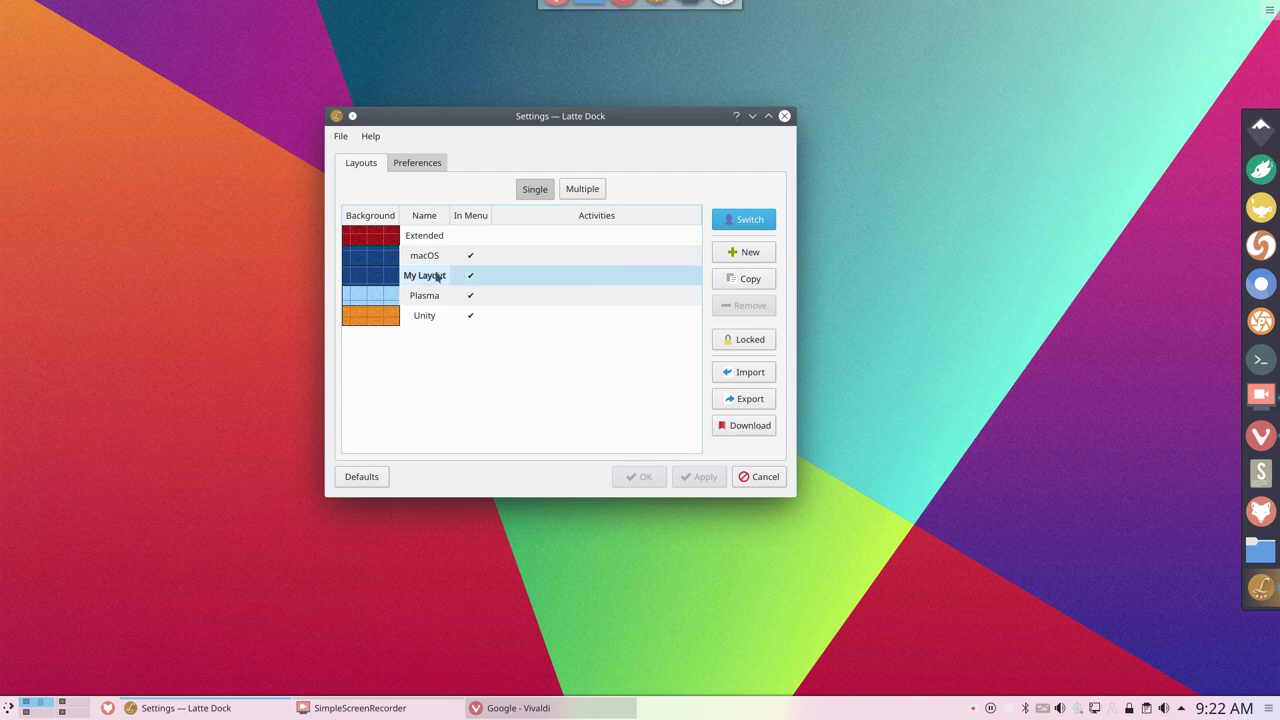
left_click(490, 257)
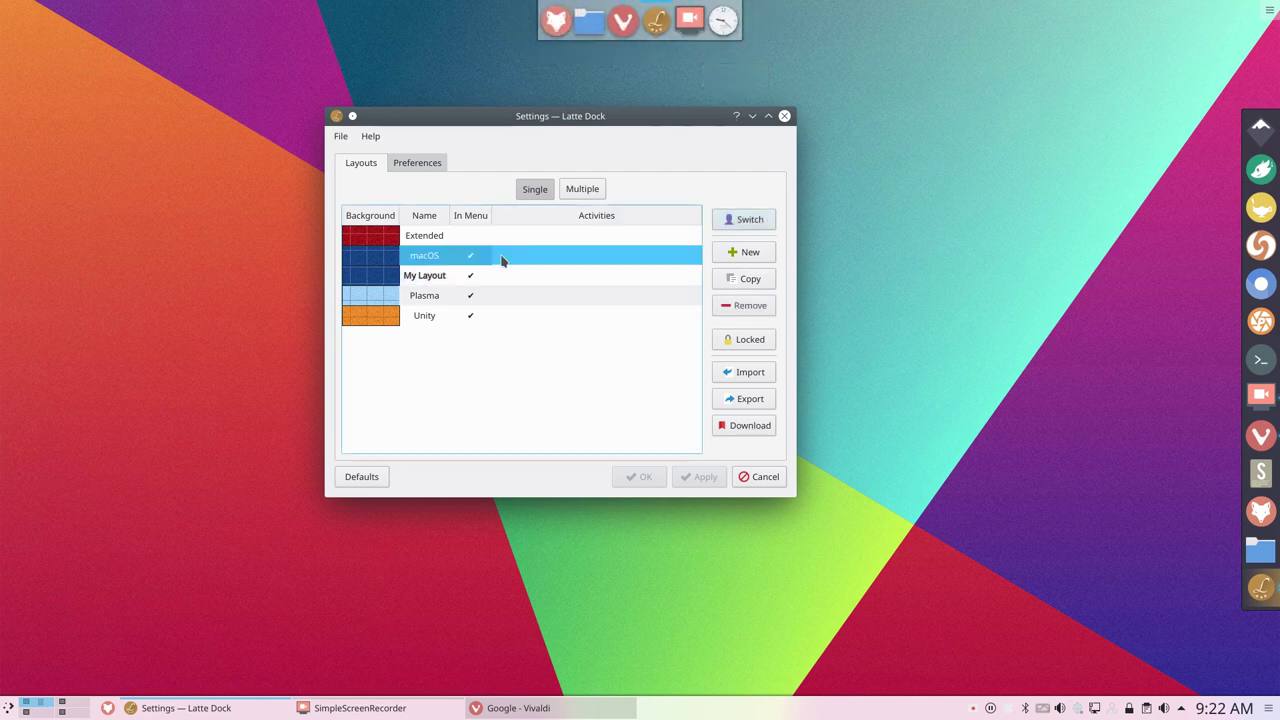
left_click(747, 306)
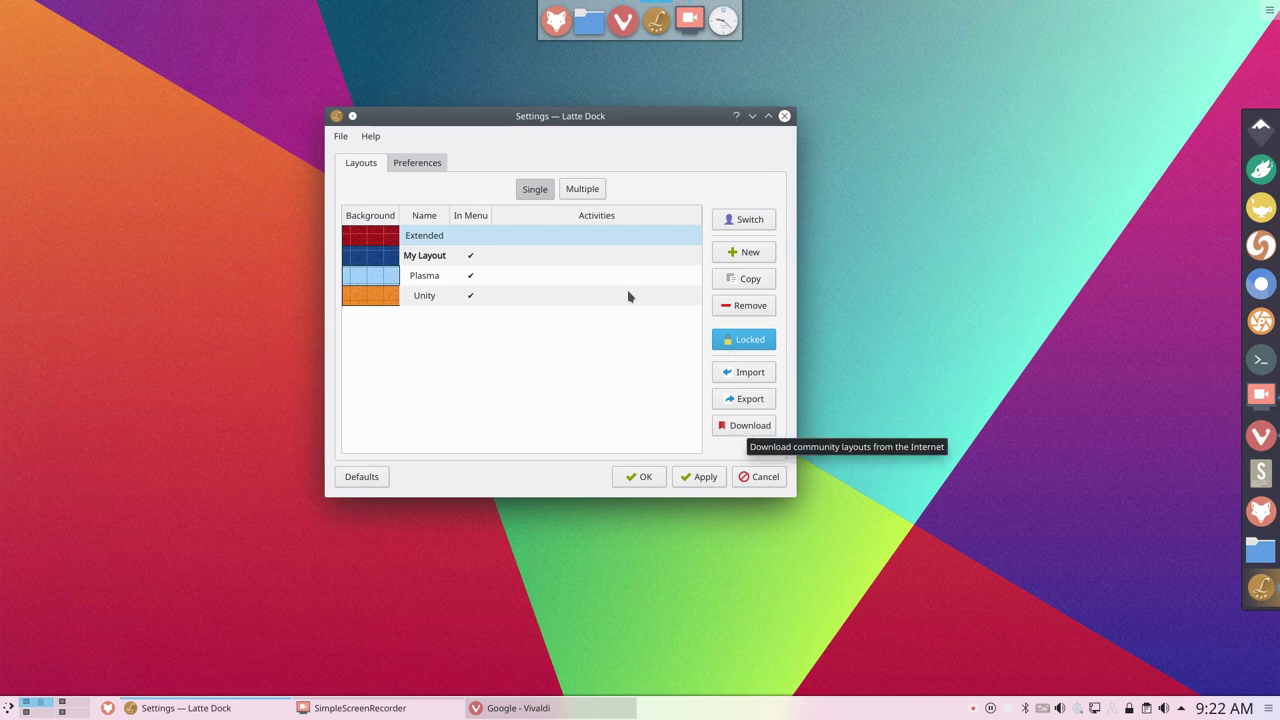
Try the Multiple layout mode, return to Single, and browse the downloadable layouts in the add-on installer.
left_click(584, 190)
left_click(537, 190)
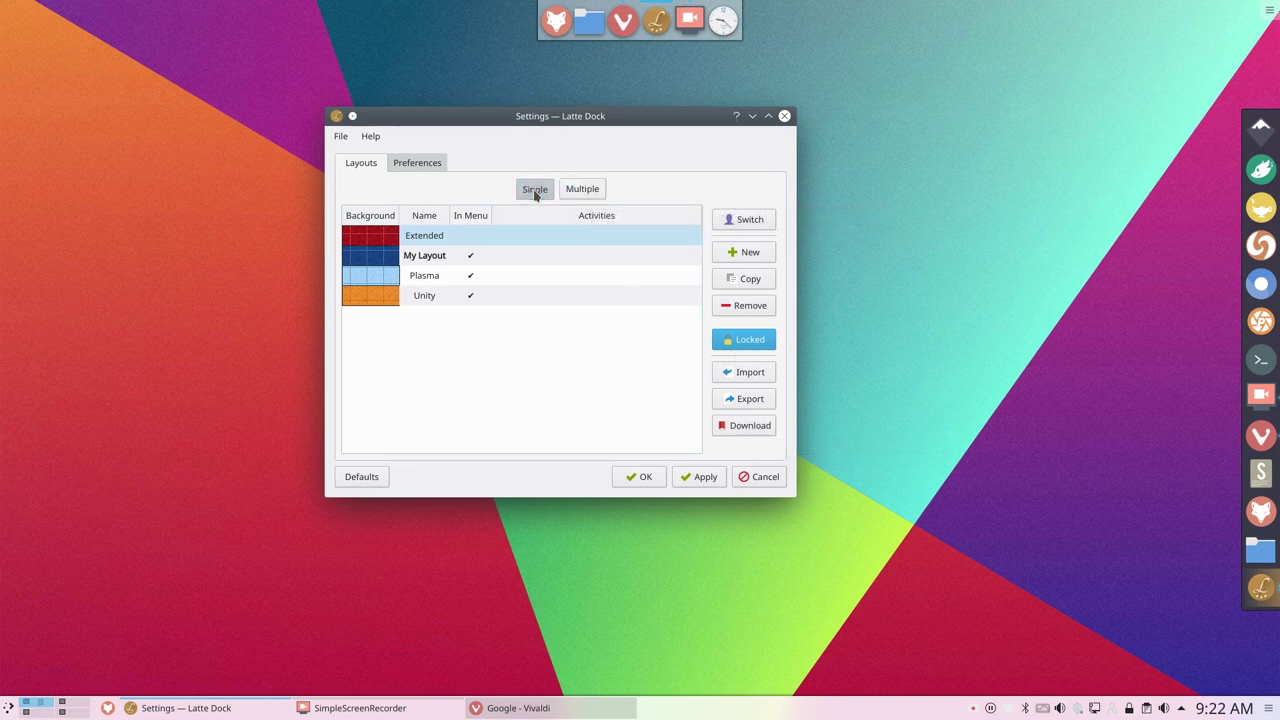
left_click(745, 427)
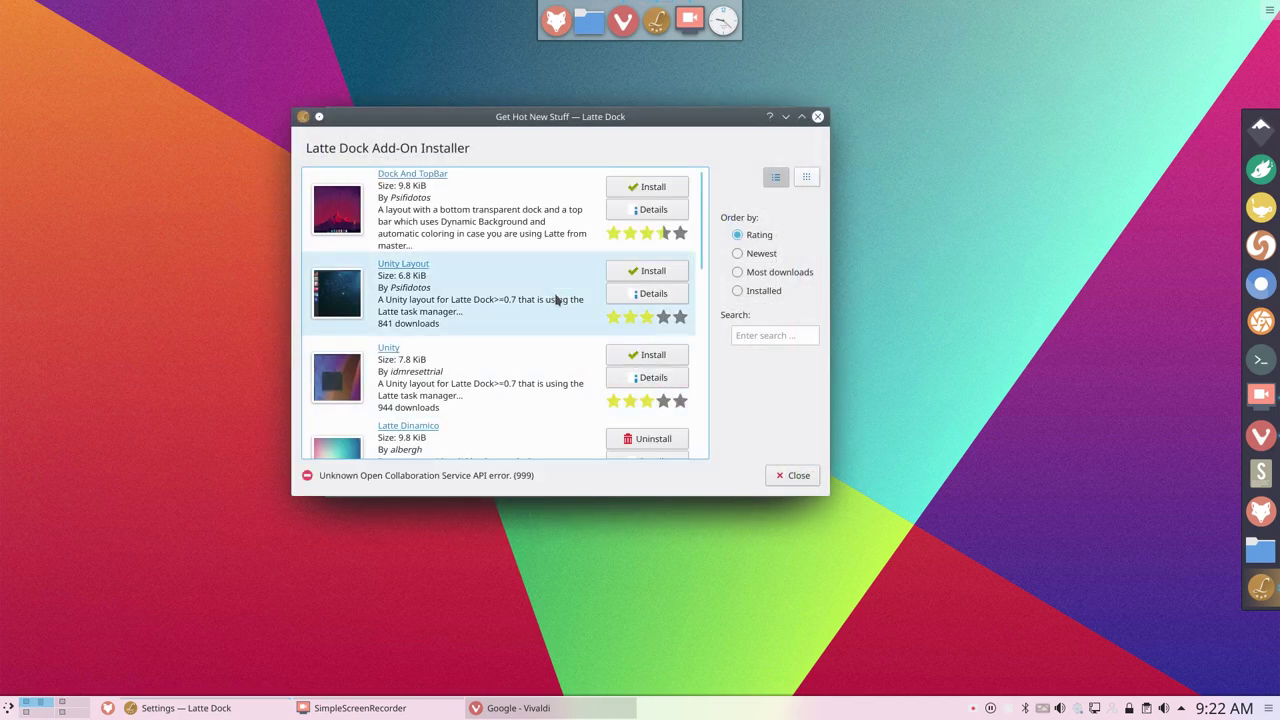
scroll(557, 299, "down", 2)
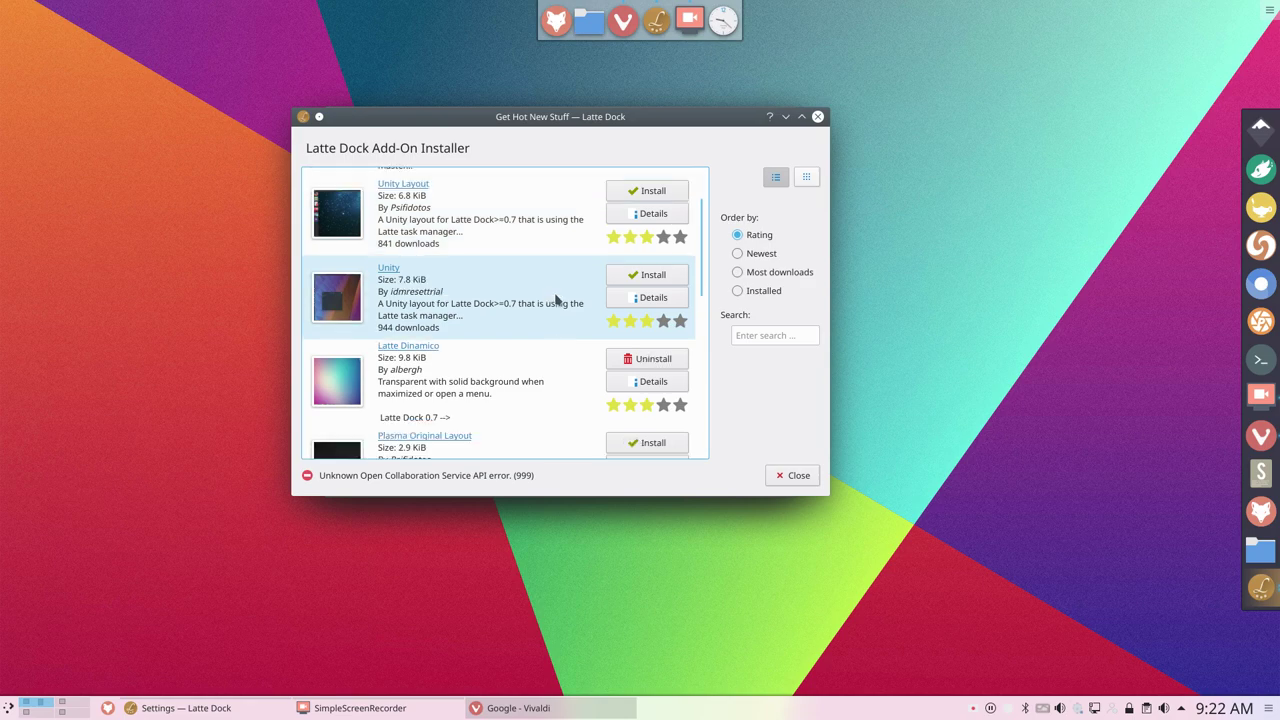
scroll(557, 299, "down", 2)
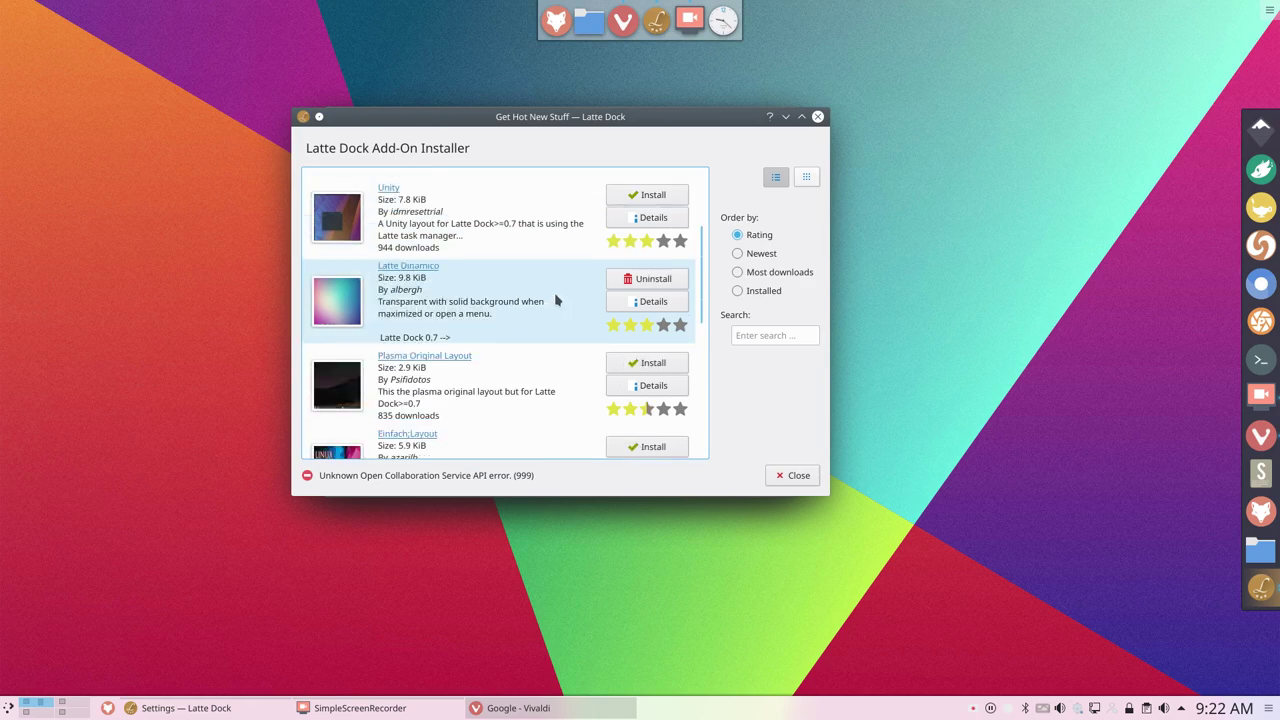
scroll(554, 292, "down", 2)
scroll(554, 292, "down", 1)
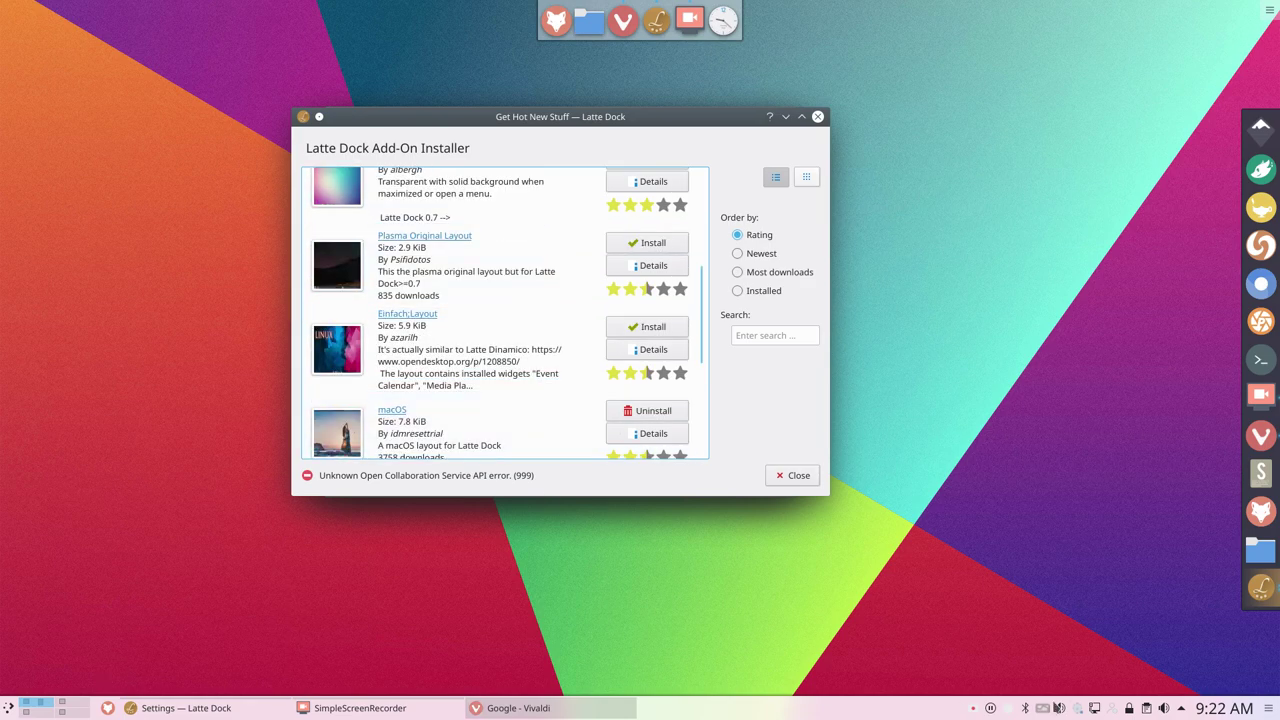
scroll(460, 366, "down", 4)
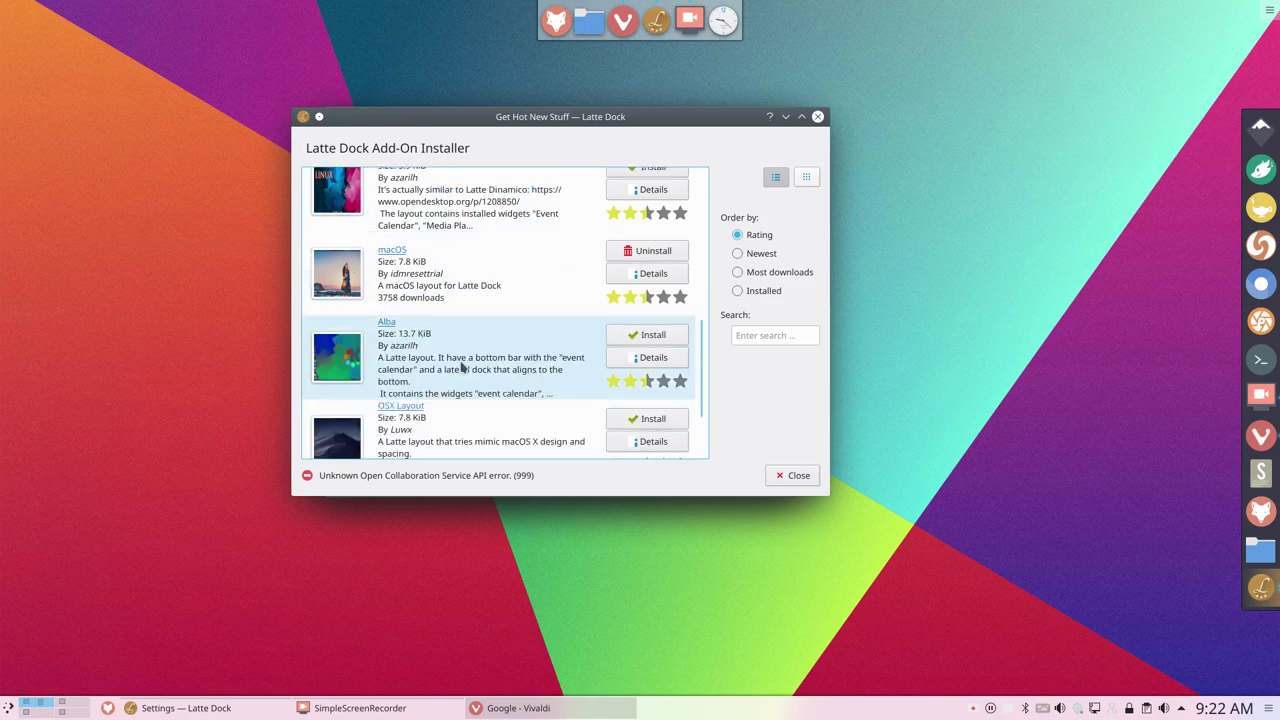
scroll(460, 366, "down", 3)
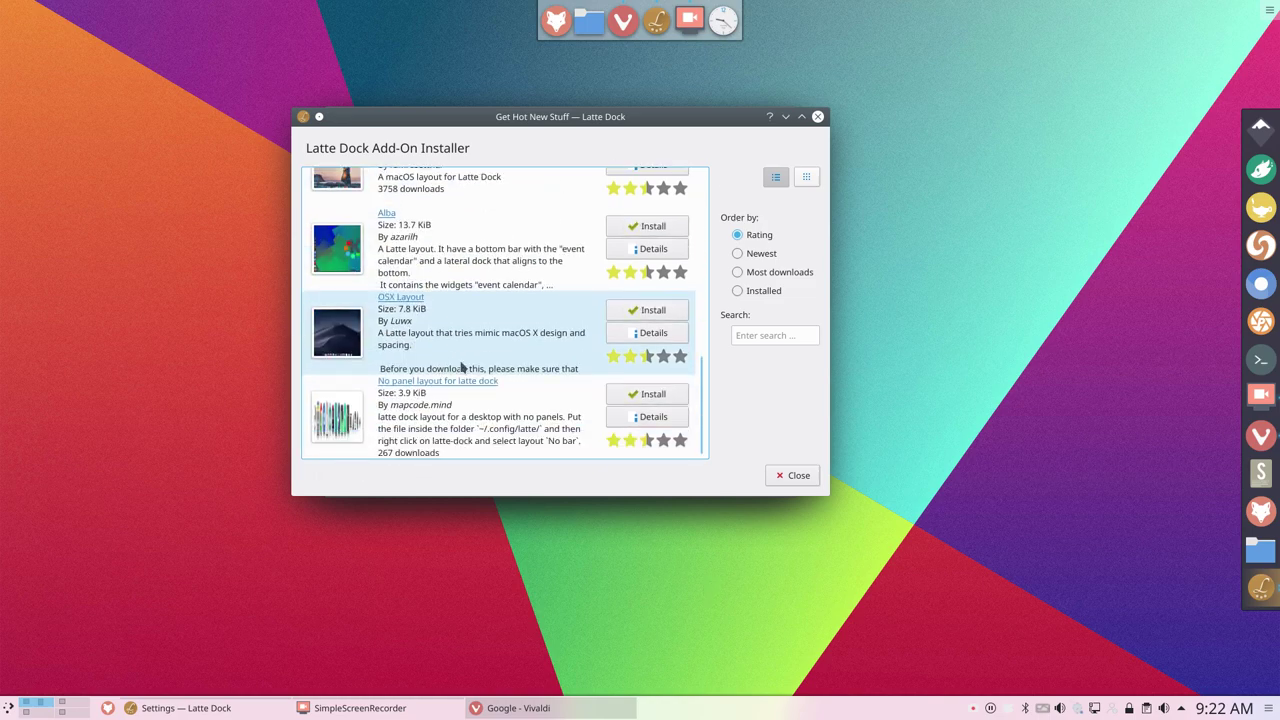